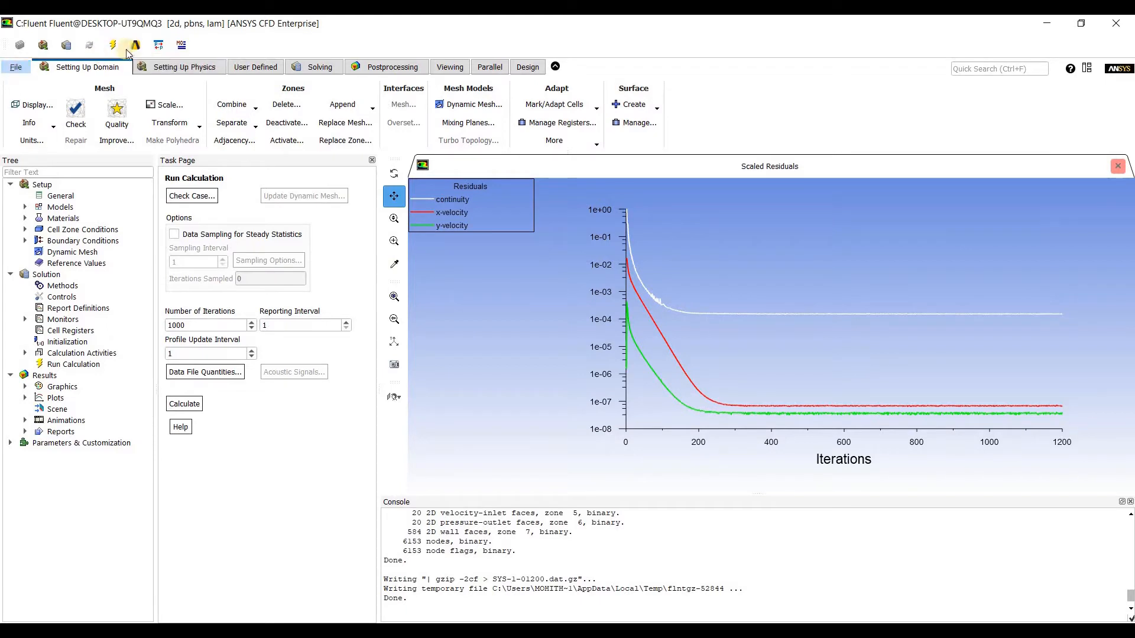
Step: Run the calculation for 200 more iterations, using the changed settings for the current calculation only
click(1108, 28)
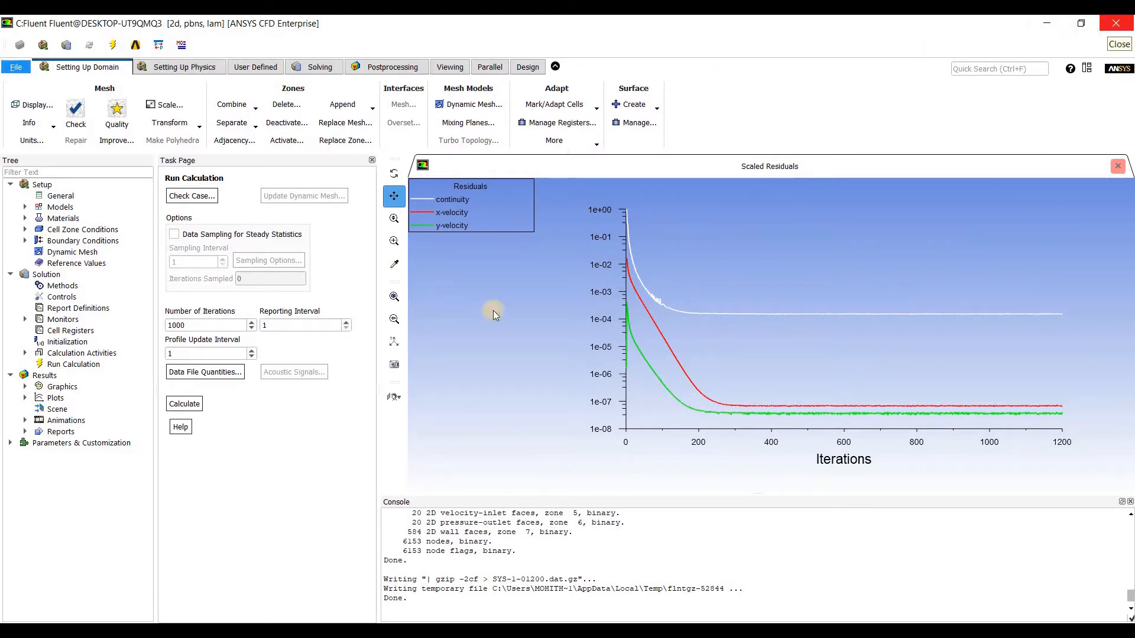
click(208, 329)
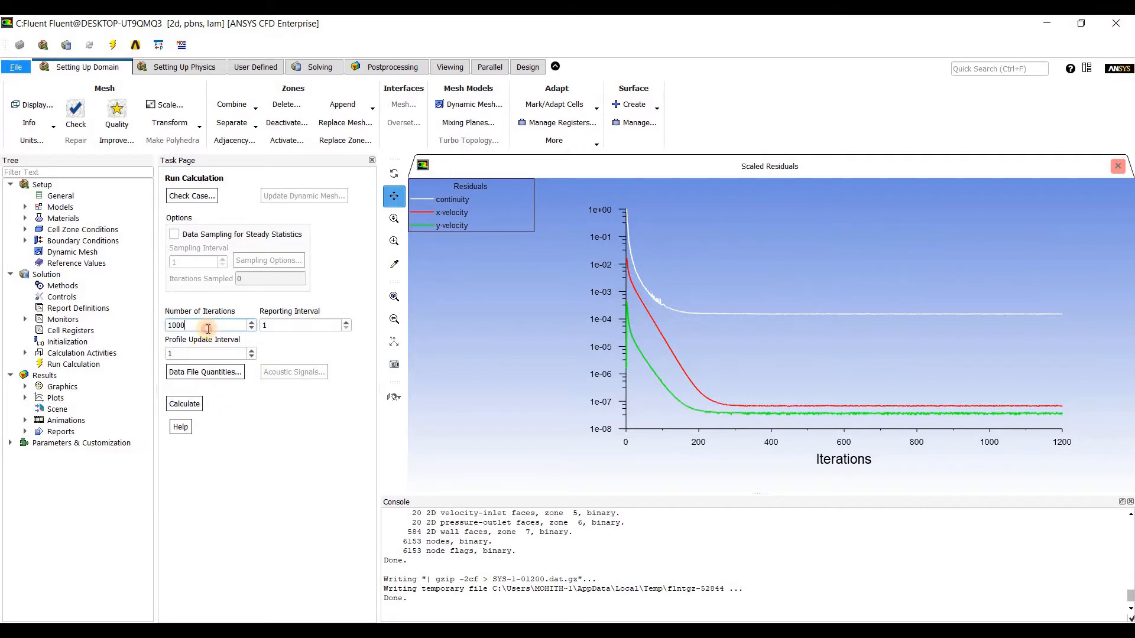
double_click(209, 328)
text(200)
click(185, 404)
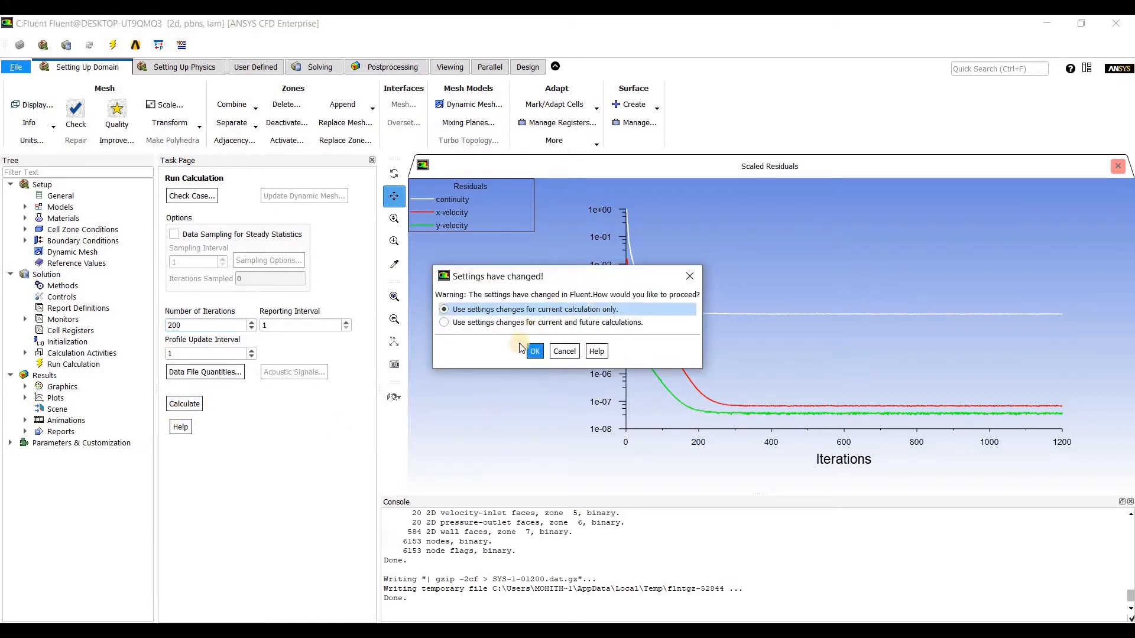
click(534, 351)
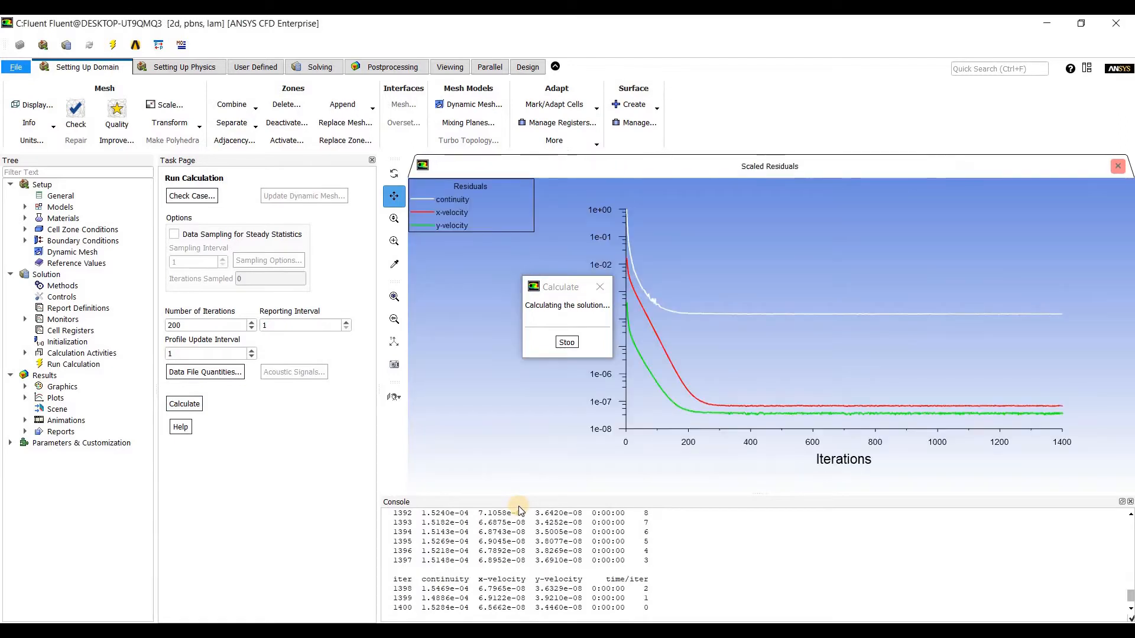
click(598, 354)
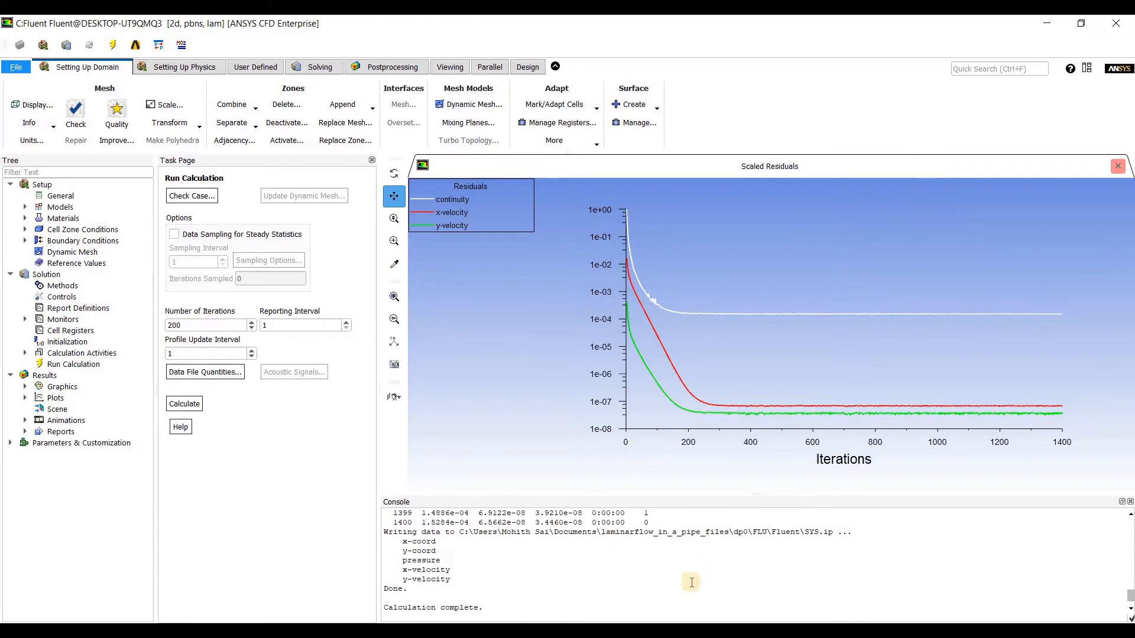
Step: Quit Fluent and return to the Workbench project schematic
click(531, 632)
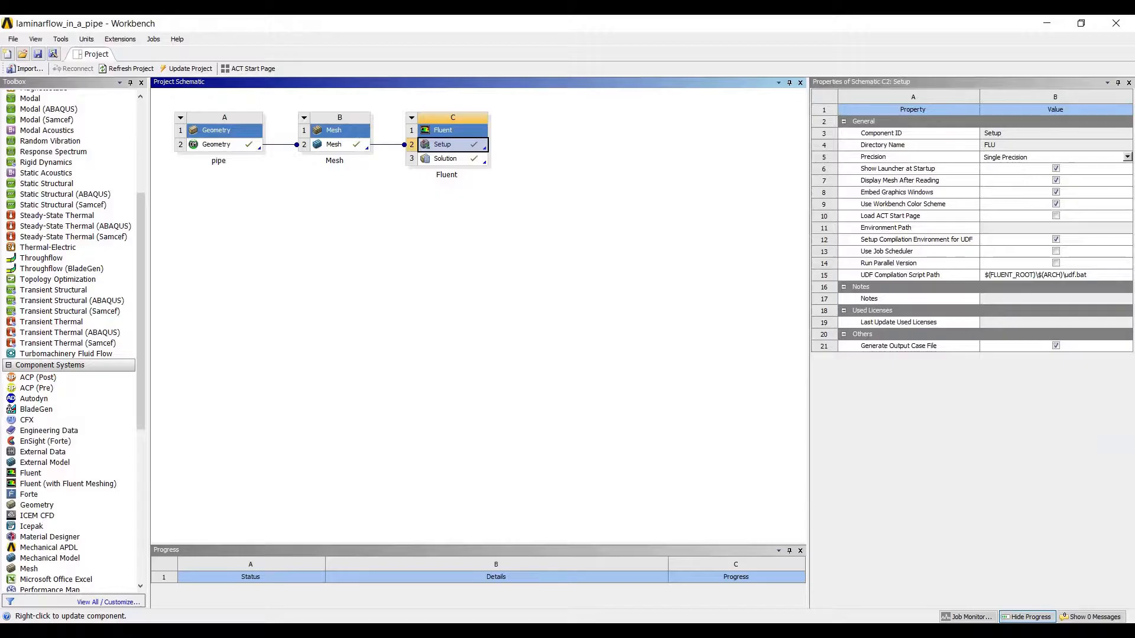
click(602, 632)
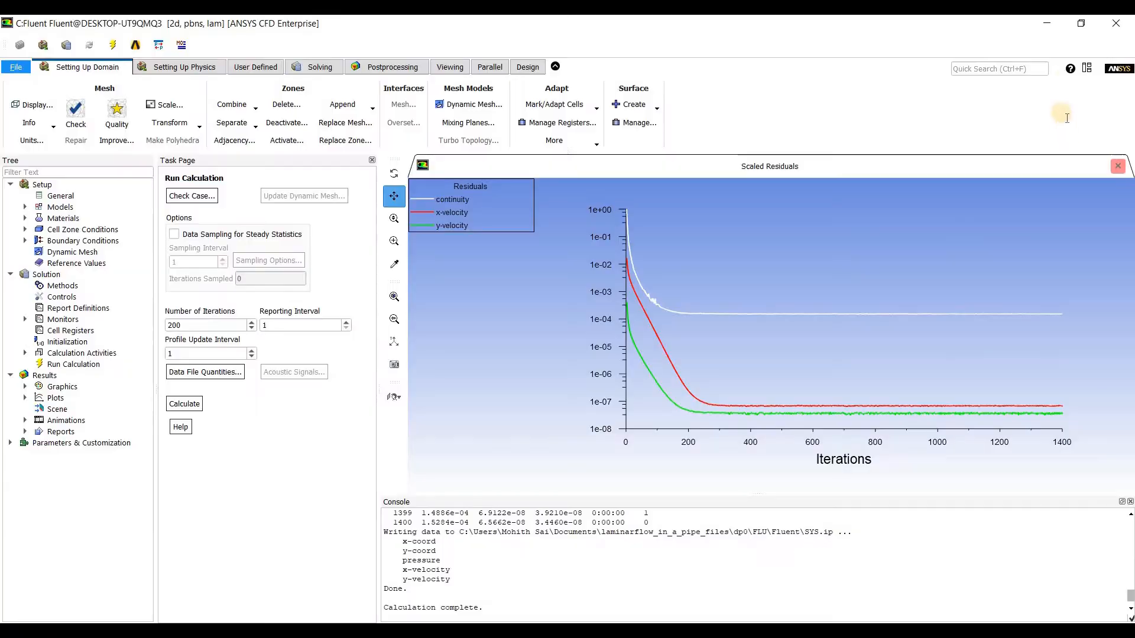
click(1126, 28)
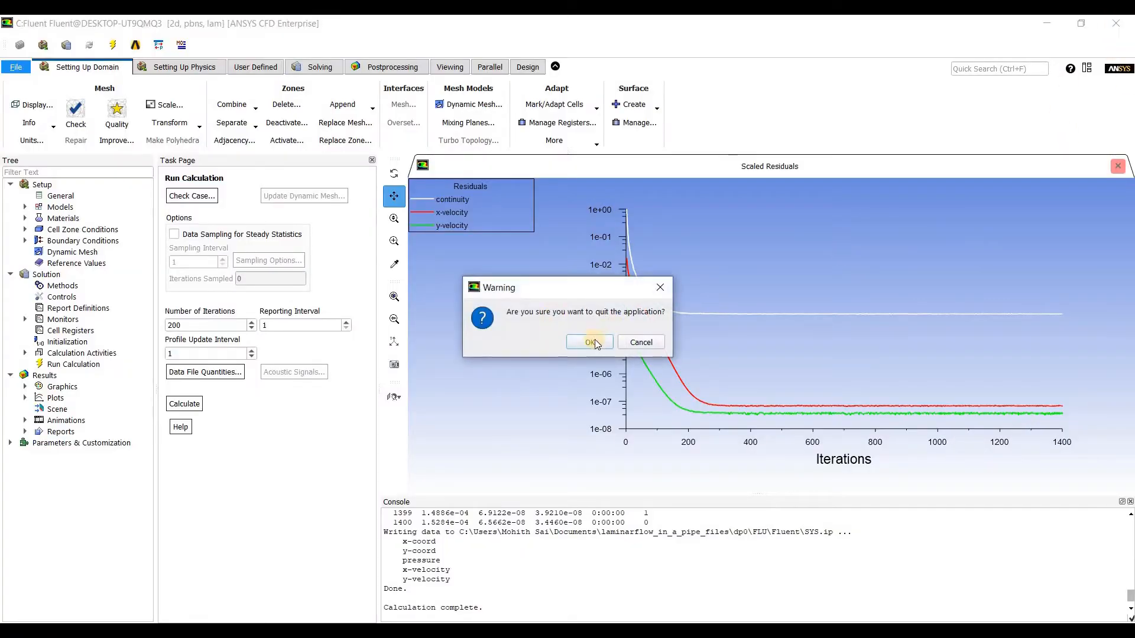
click(593, 343)
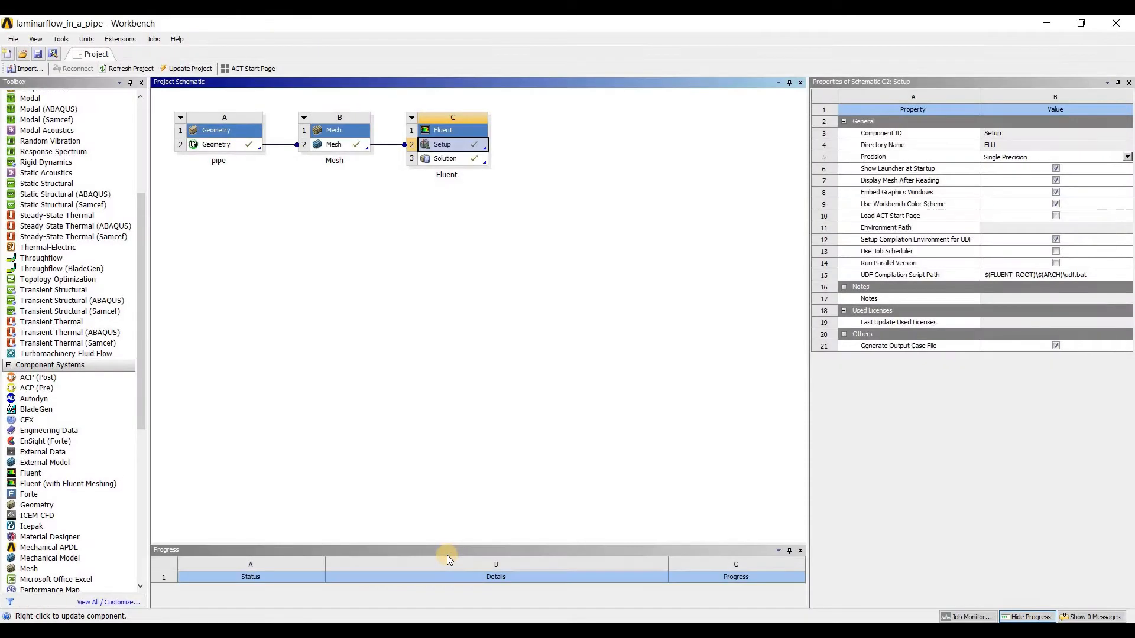
Step: Add a standalone Results component system to the project schematic beside the Fluent system, keeping its default name
click(478, 281)
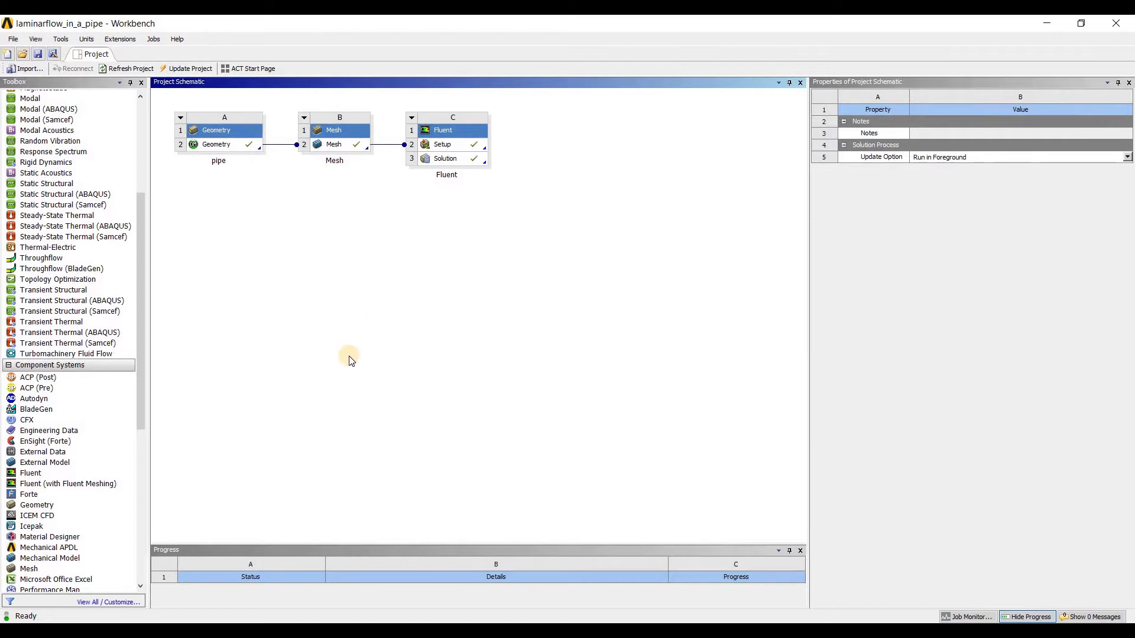
drag(139, 381, 216, 363)
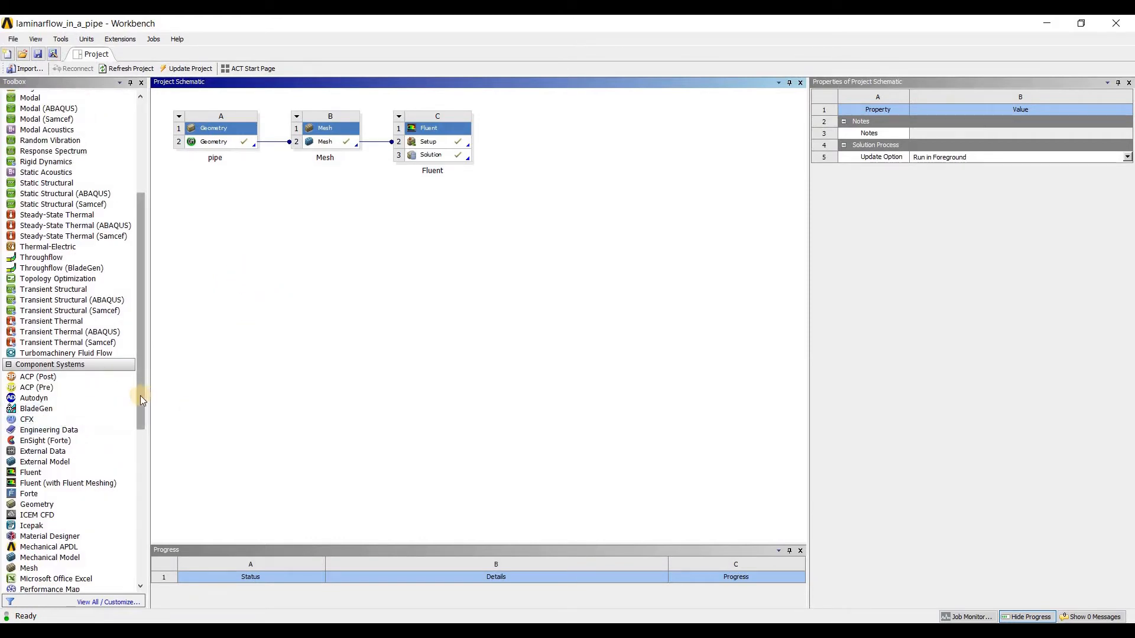
drag(140, 395, 156, 467)
drag(78, 480, 548, 139)
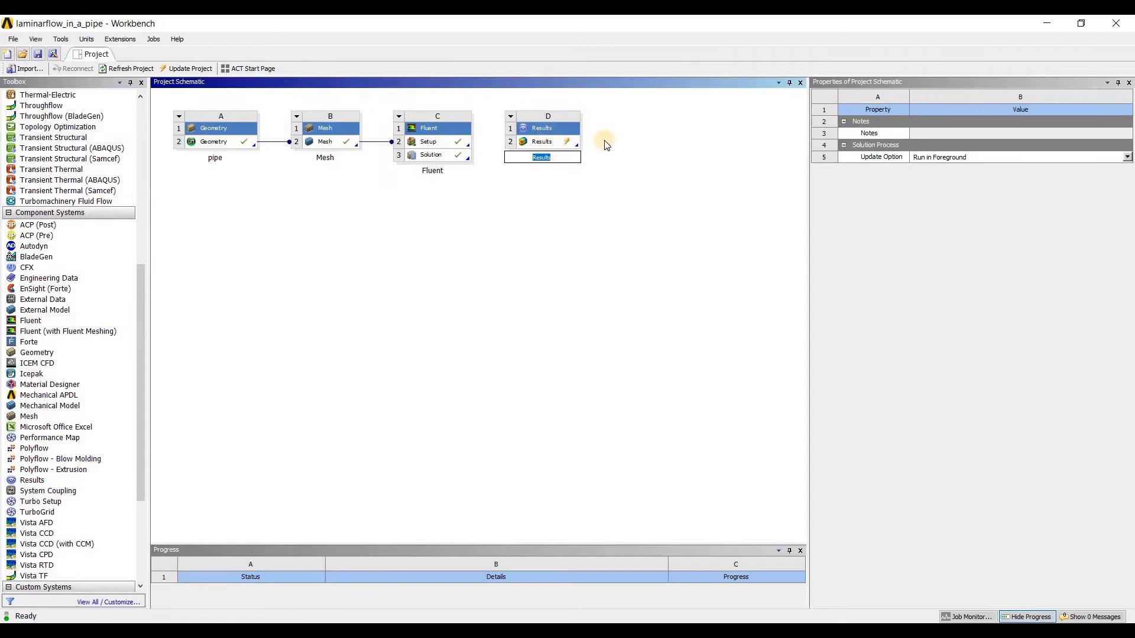
click(556, 239)
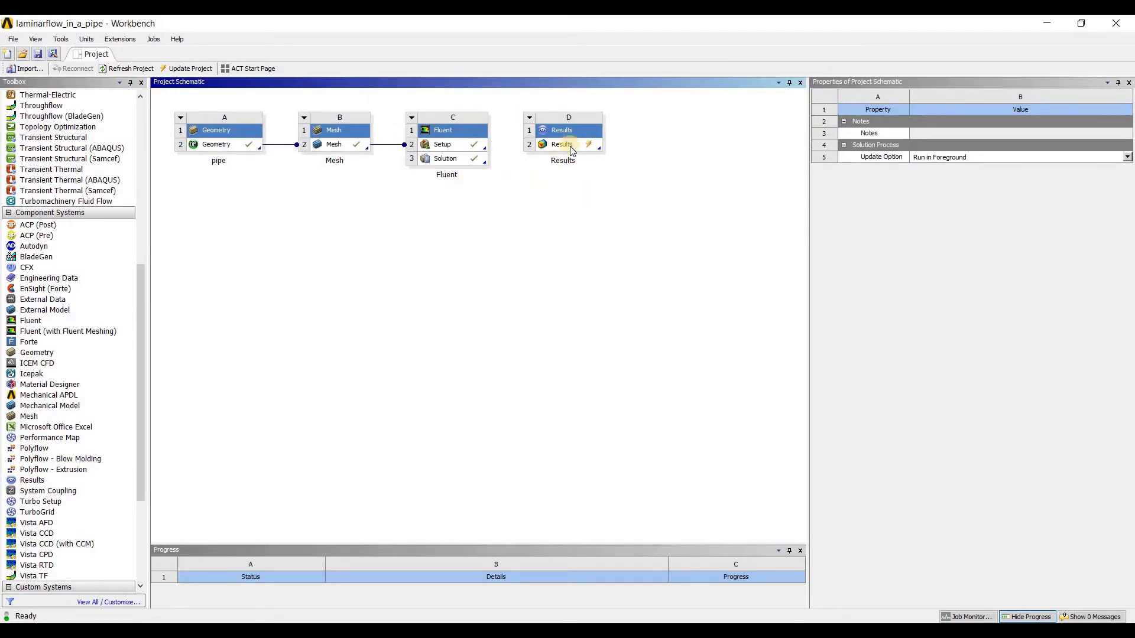
Step: Link the Fluent system's Solution cell to the Results cell of the Results system
click(477, 163)
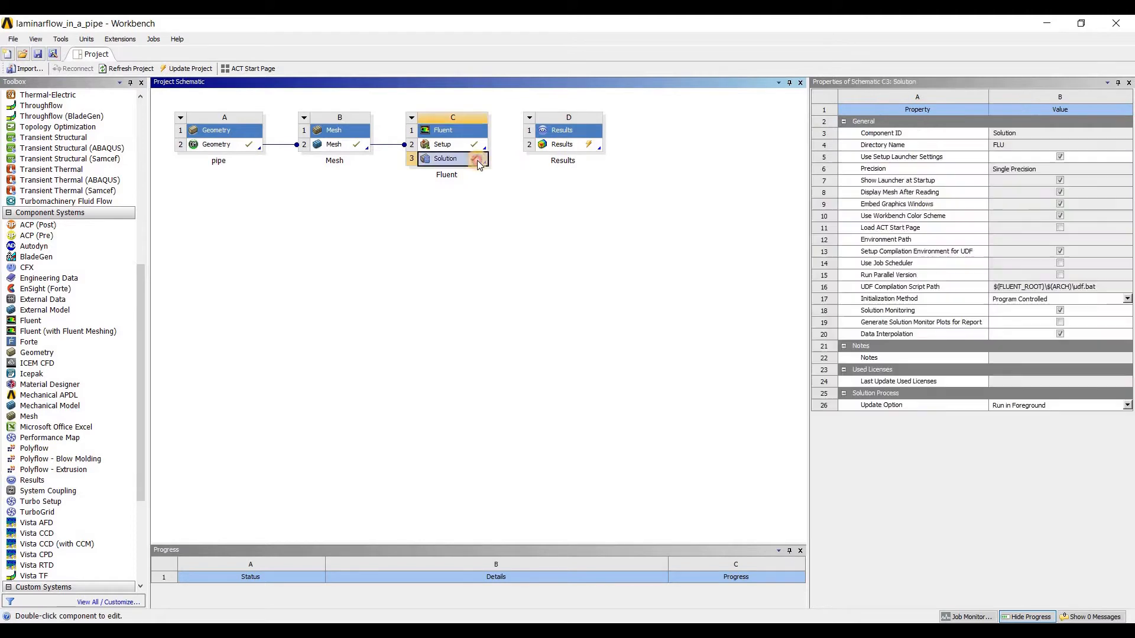
drag(477, 162, 552, 146)
click(583, 147)
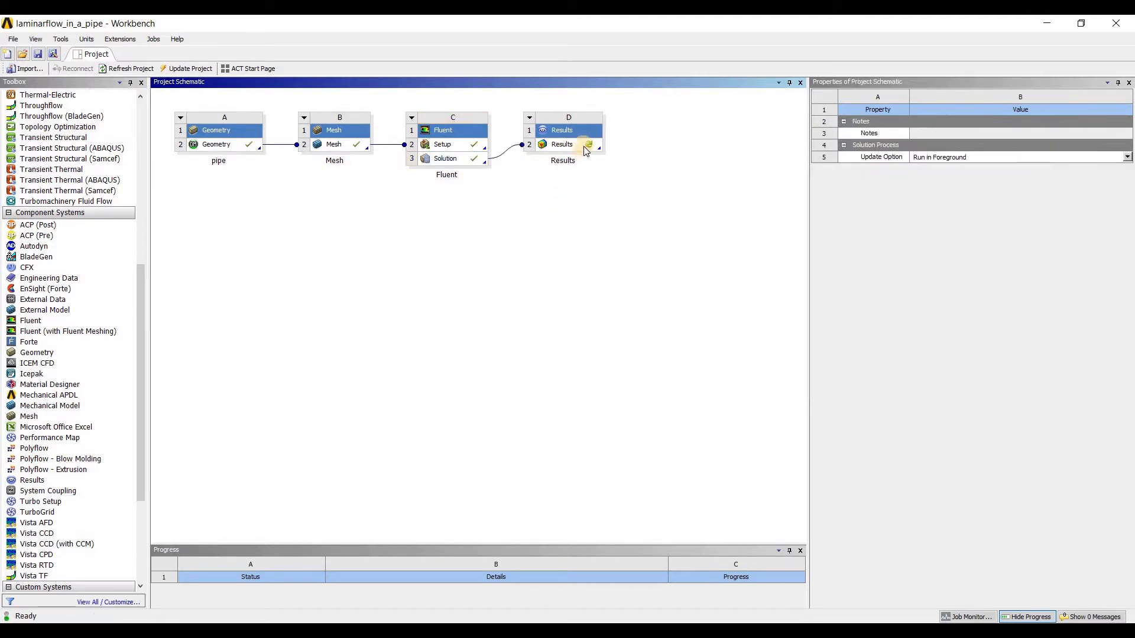
Step: Open the Results cell for editing in CFD-Post and orient the pipe view along the +Z axis
right_click(584, 147)
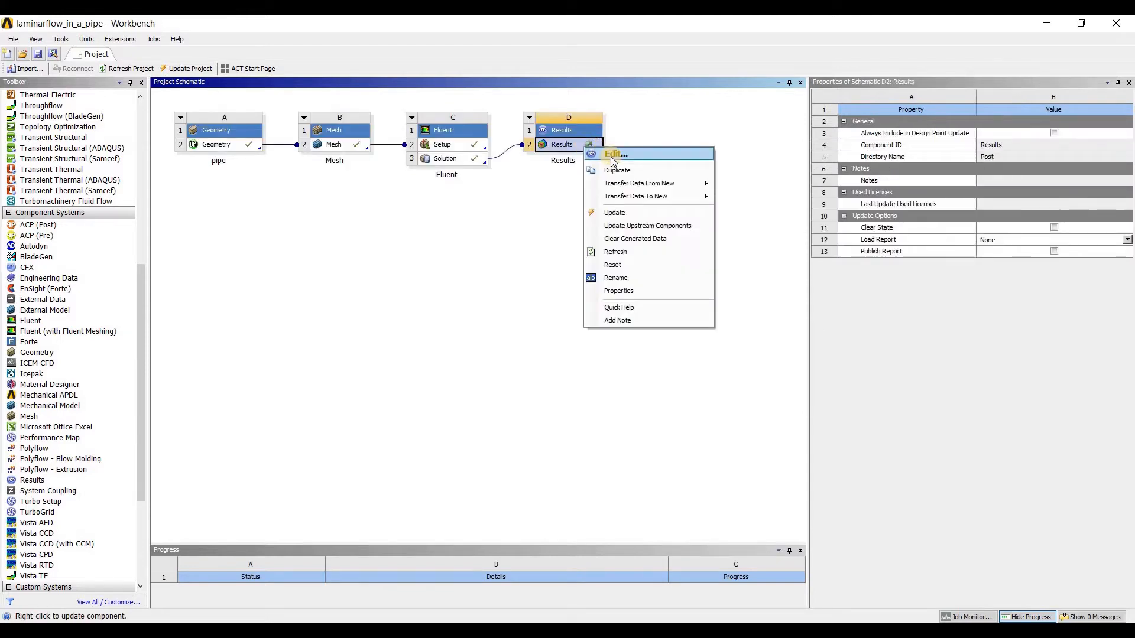
click(614, 155)
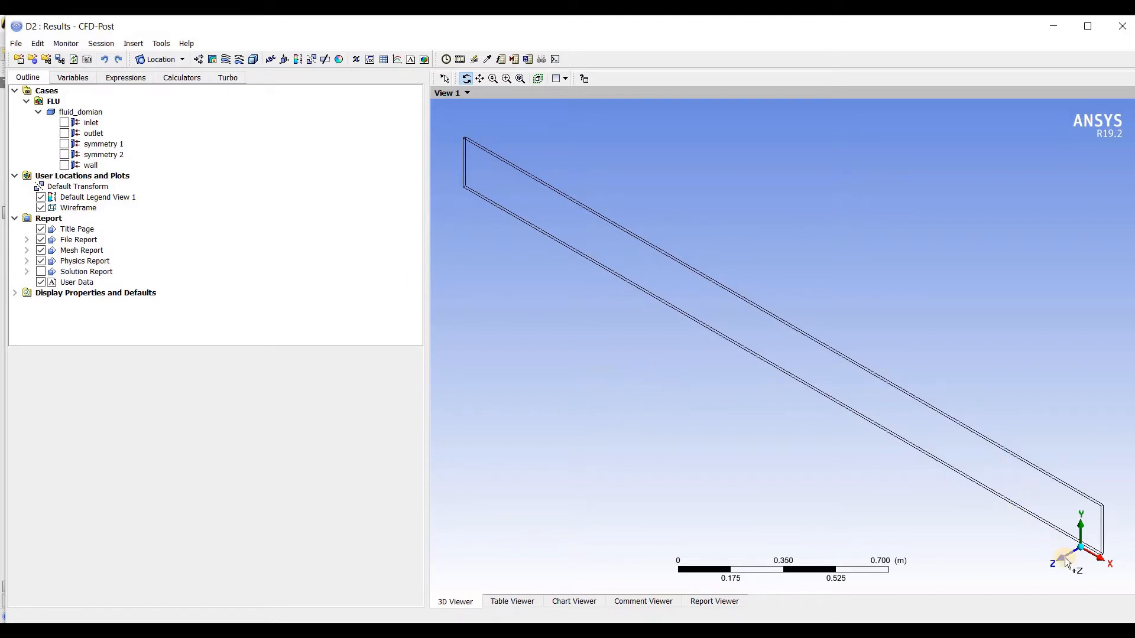
click(1068, 563)
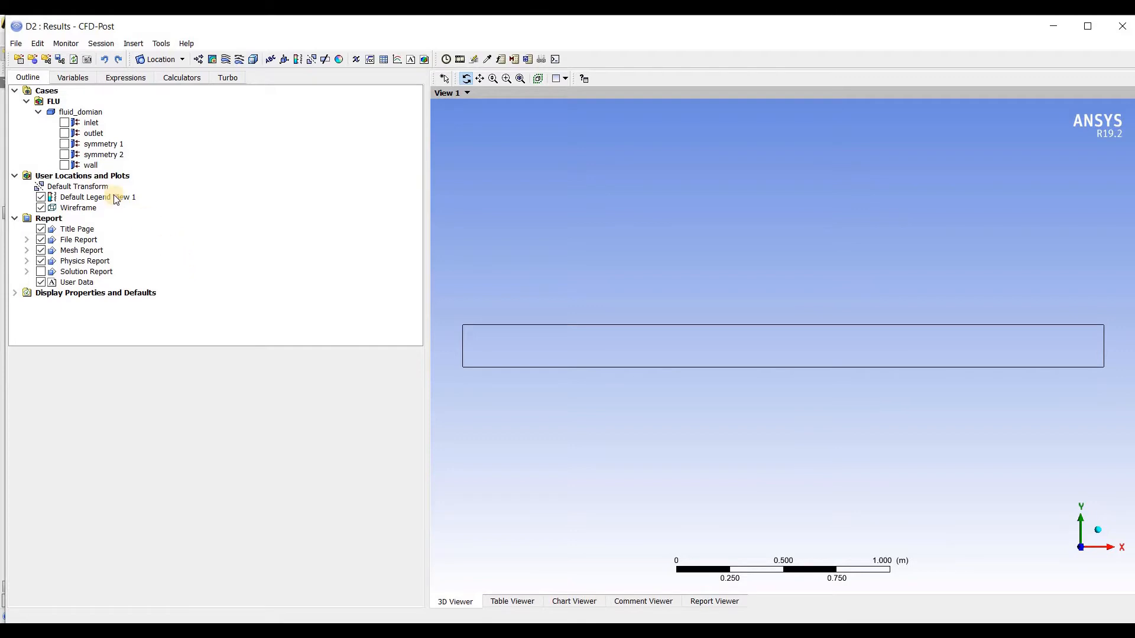
Step: Create a contour named "Pressure Contour" on the symmetry 1 location with Pressure as its variable
click(212, 60)
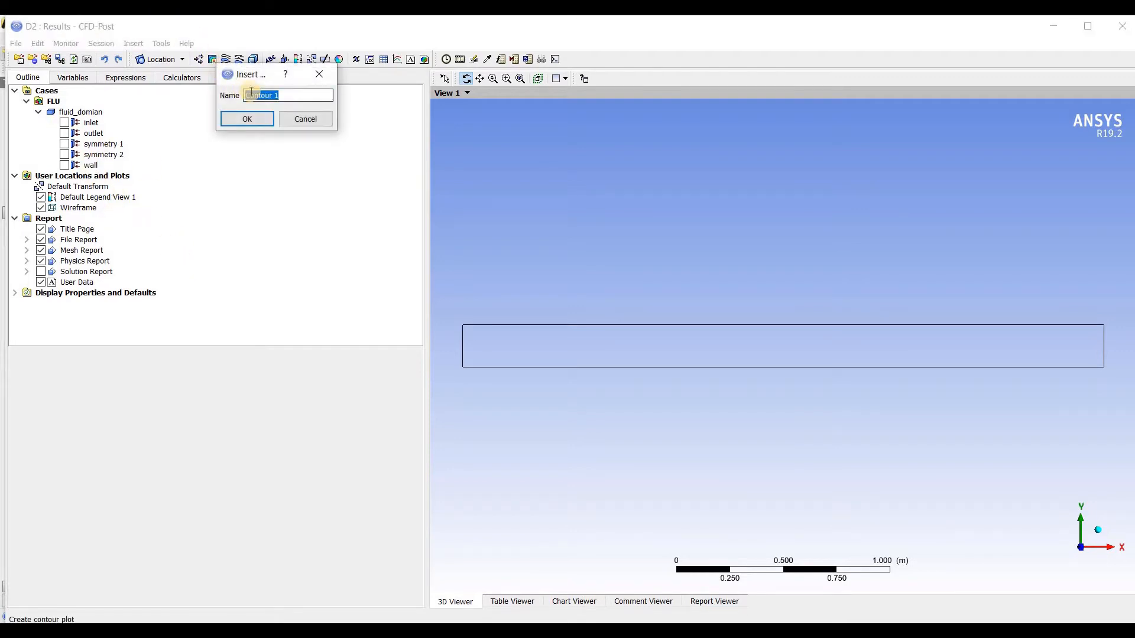
text(Pressure Contour)
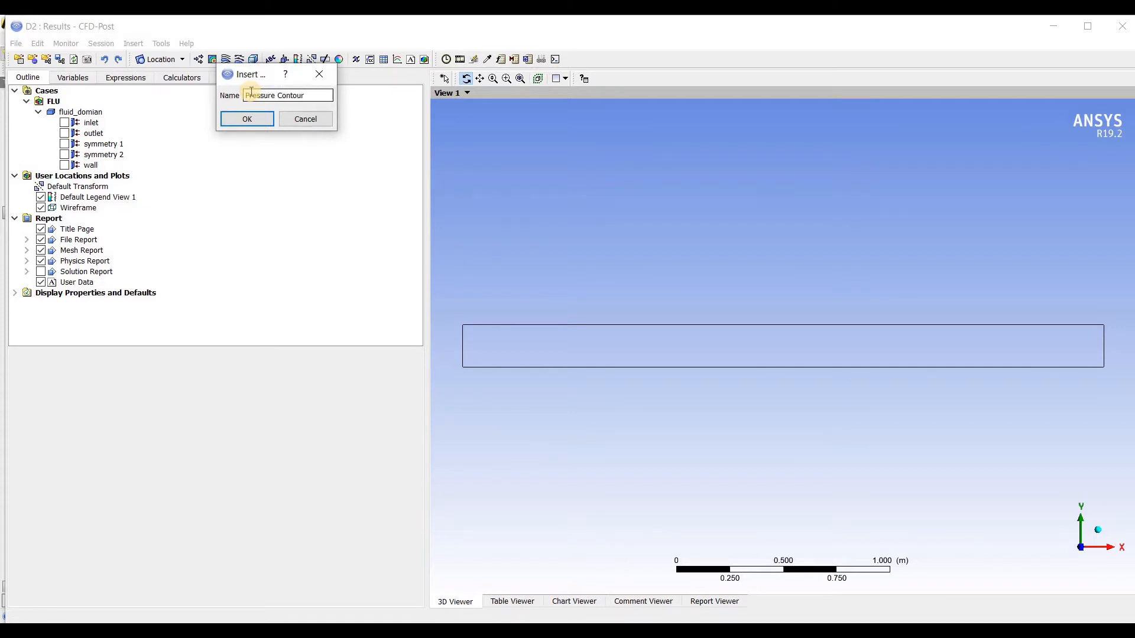
key(Return)
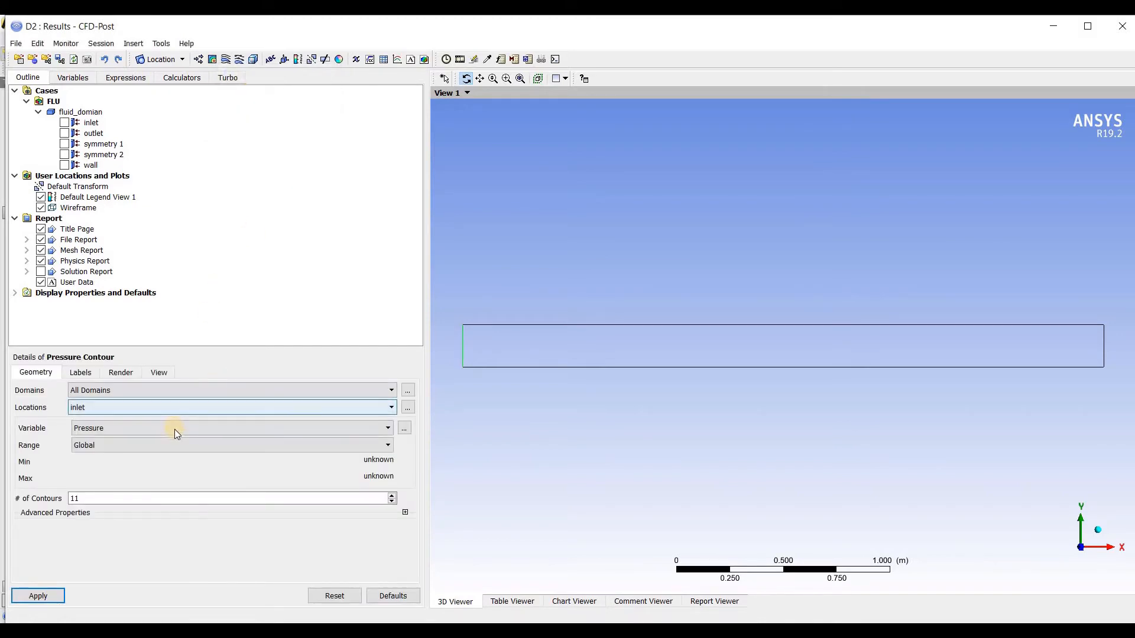
click(197, 408)
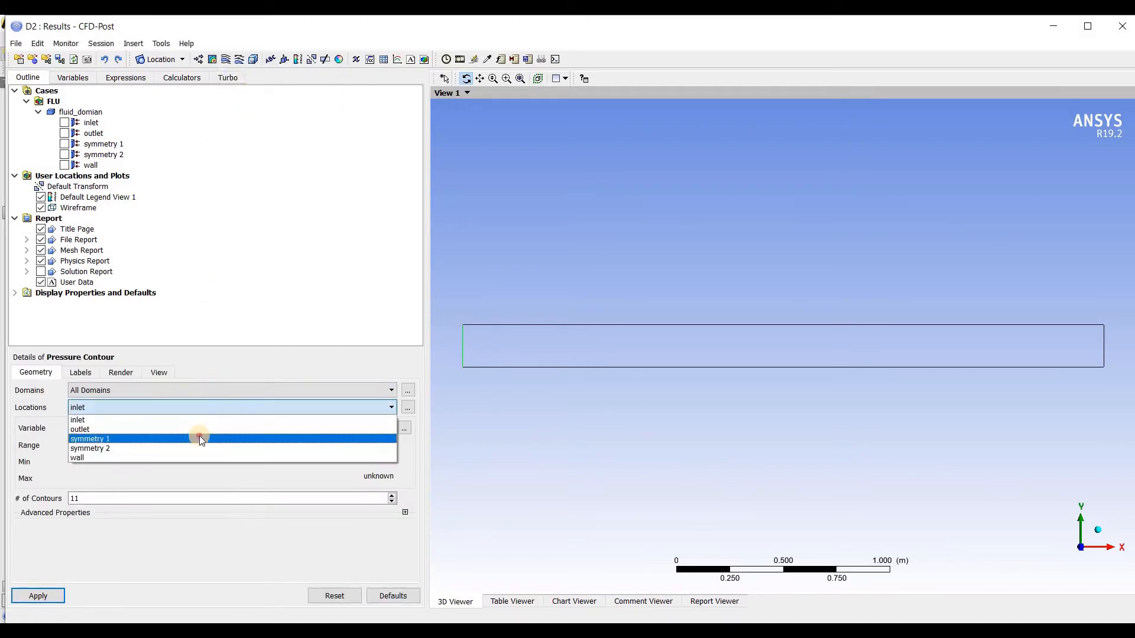
click(200, 435)
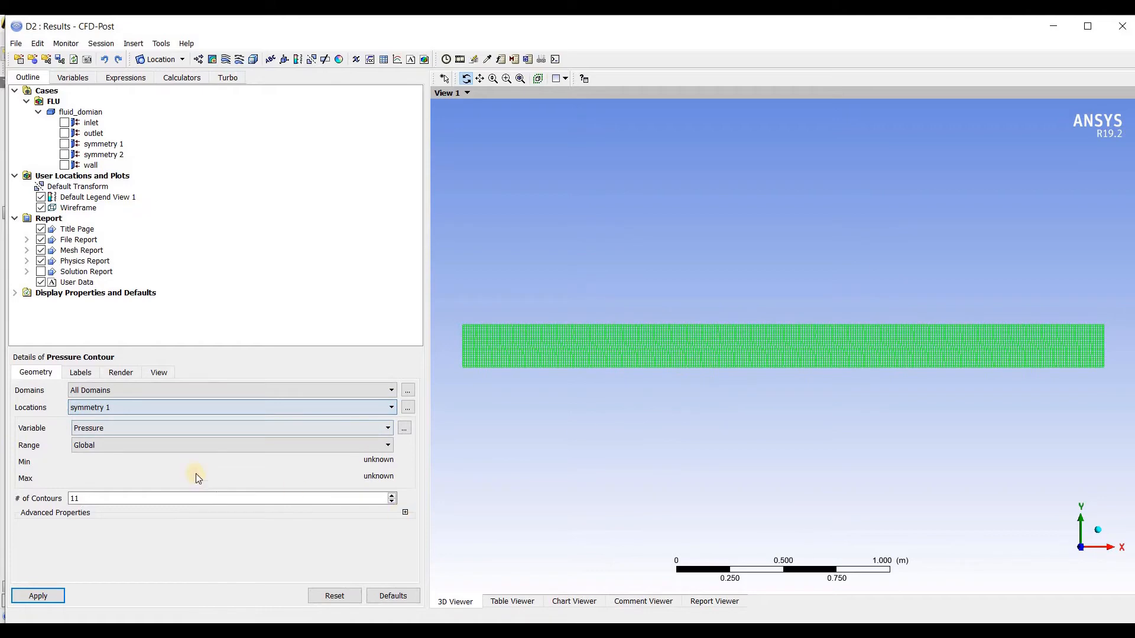
click(126, 427)
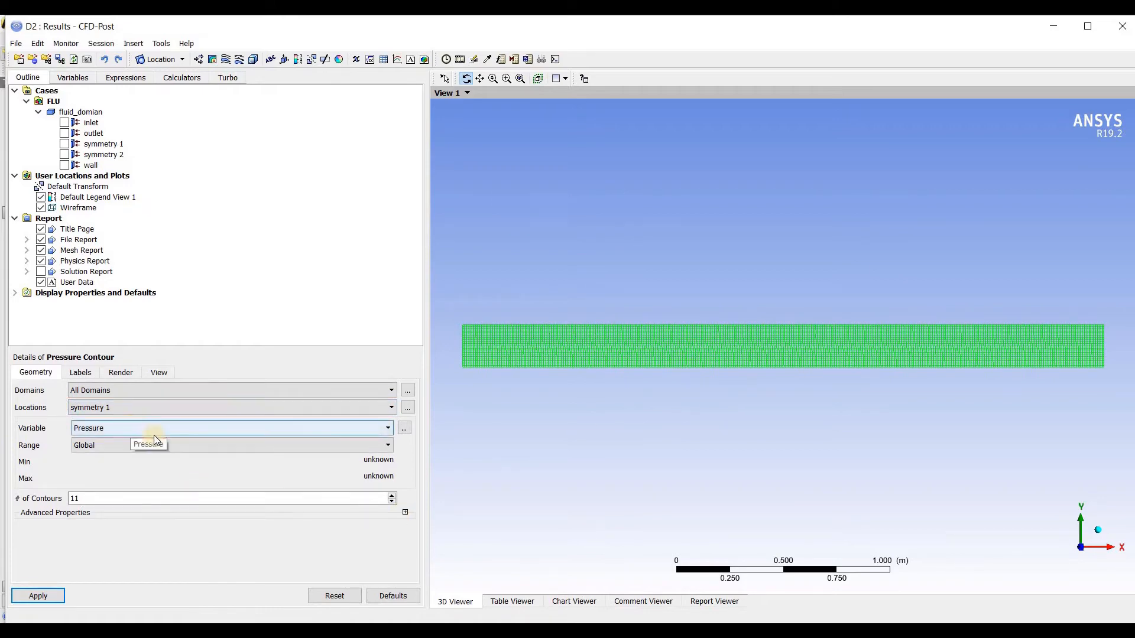
click(35, 596)
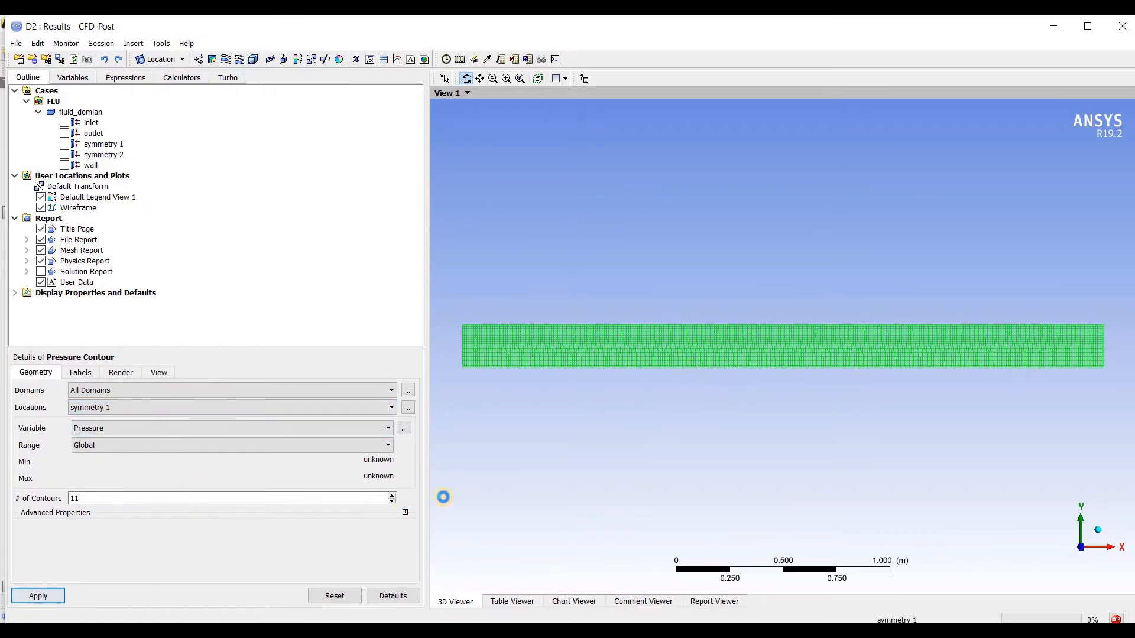
Step: Maximize the CFD-Post window and examine the pressure contour closely around the upper corner of the pipe inlet
click(1085, 27)
drag(477, 341, 824, 390)
scroll(824, 390, down, 1)
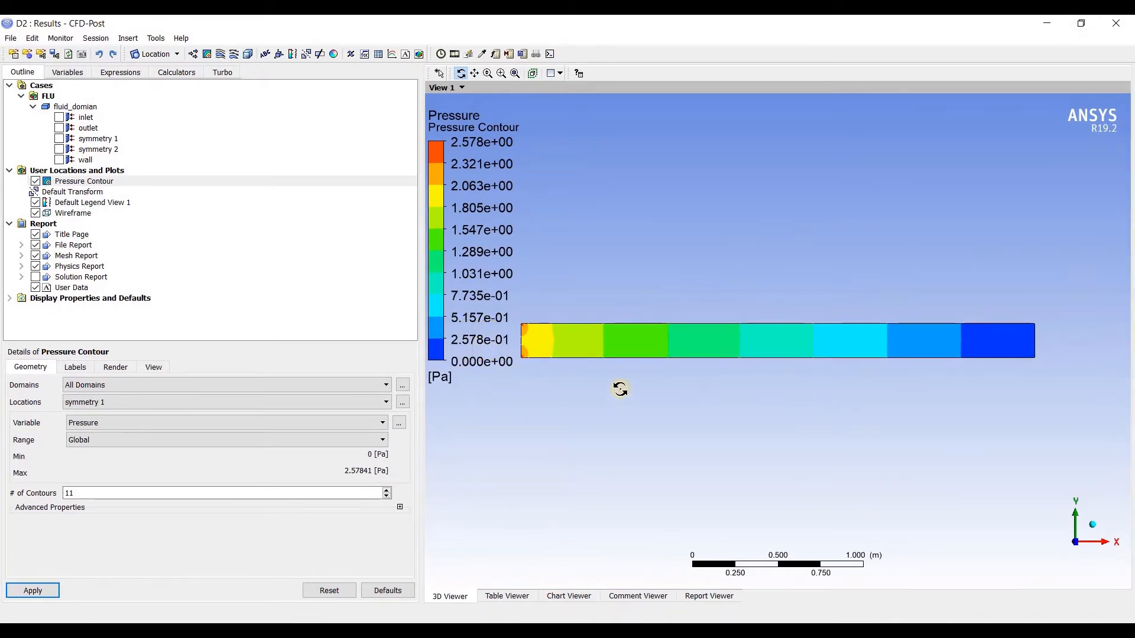
click(502, 73)
drag(552, 349, 603, 418)
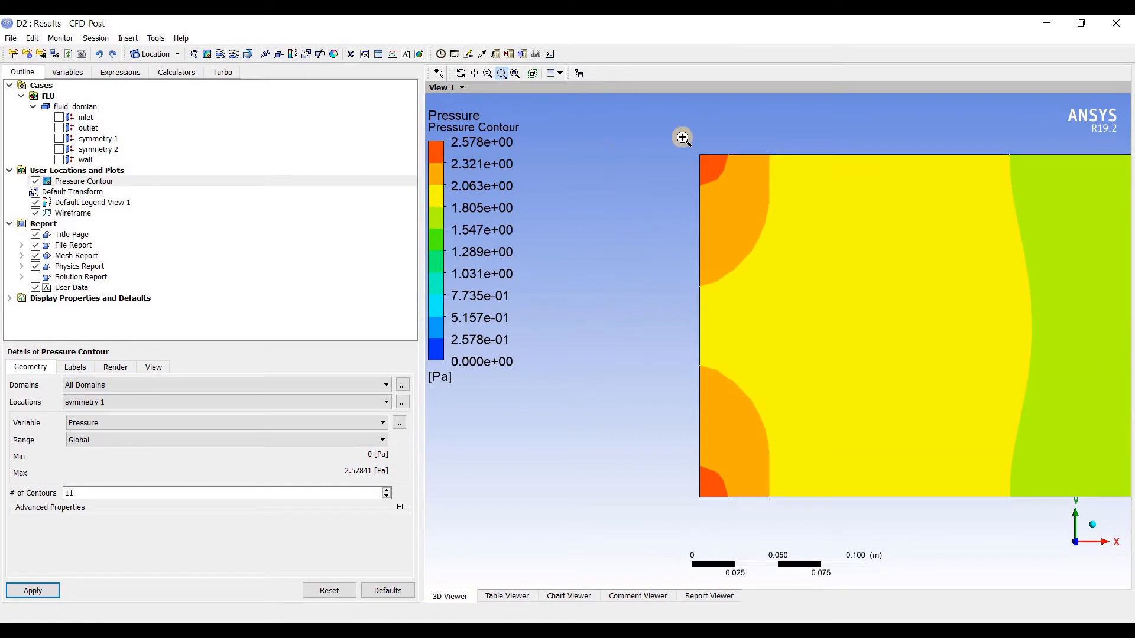
drag(682, 134, 821, 286)
drag(602, 146, 771, 287)
drag(589, 192, 738, 331)
scroll(760, 375, down, 6)
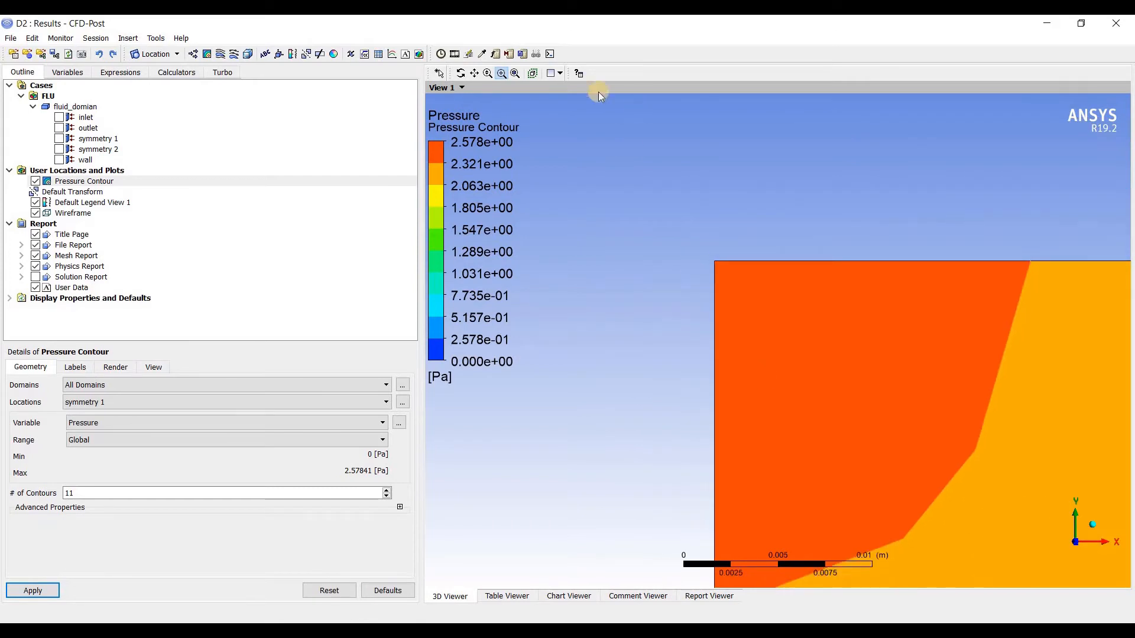
click(516, 74)
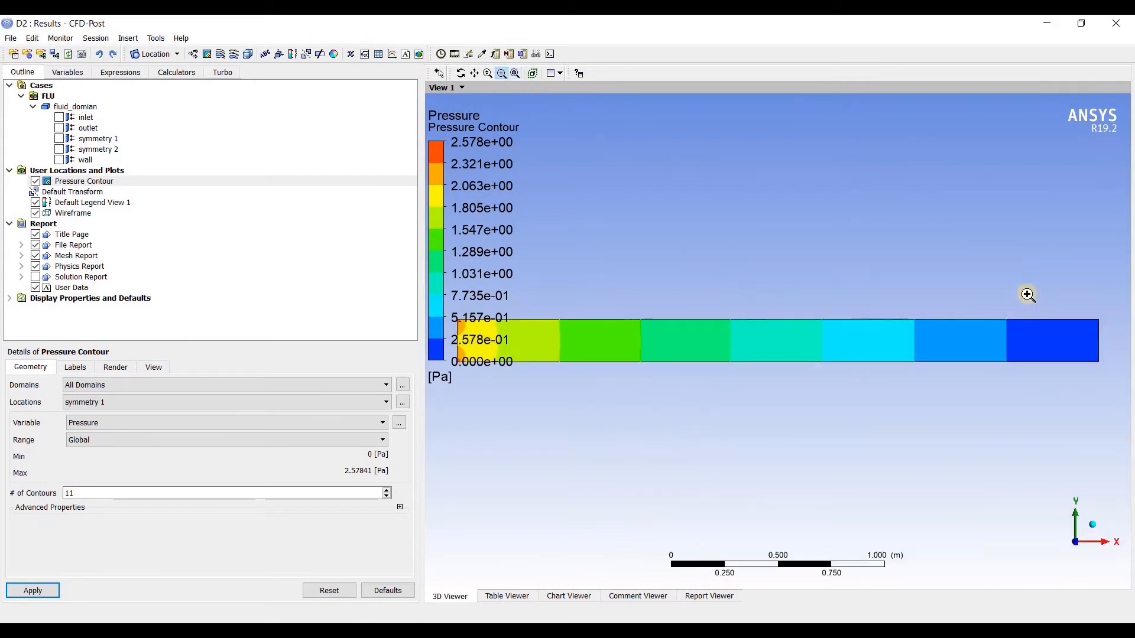
Step: Examine the pressure contour at the pipe's outlet end and again along its inlet section
drag(1029, 294, 1096, 319)
drag(758, 163, 927, 375)
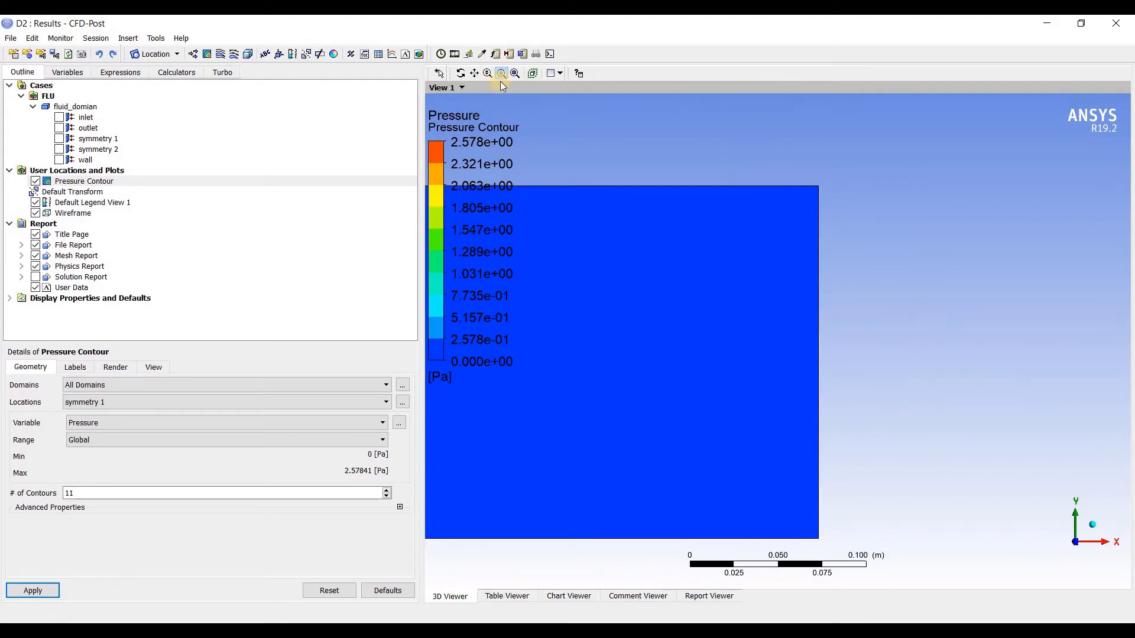
click(514, 73)
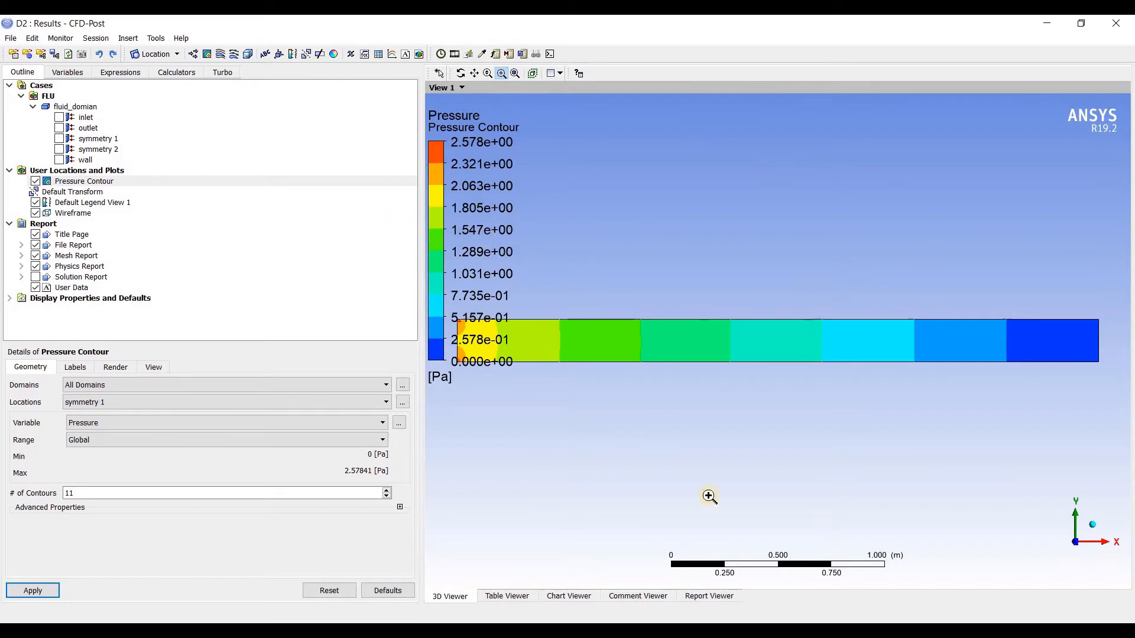
middle_drag(731, 508, 647, 389)
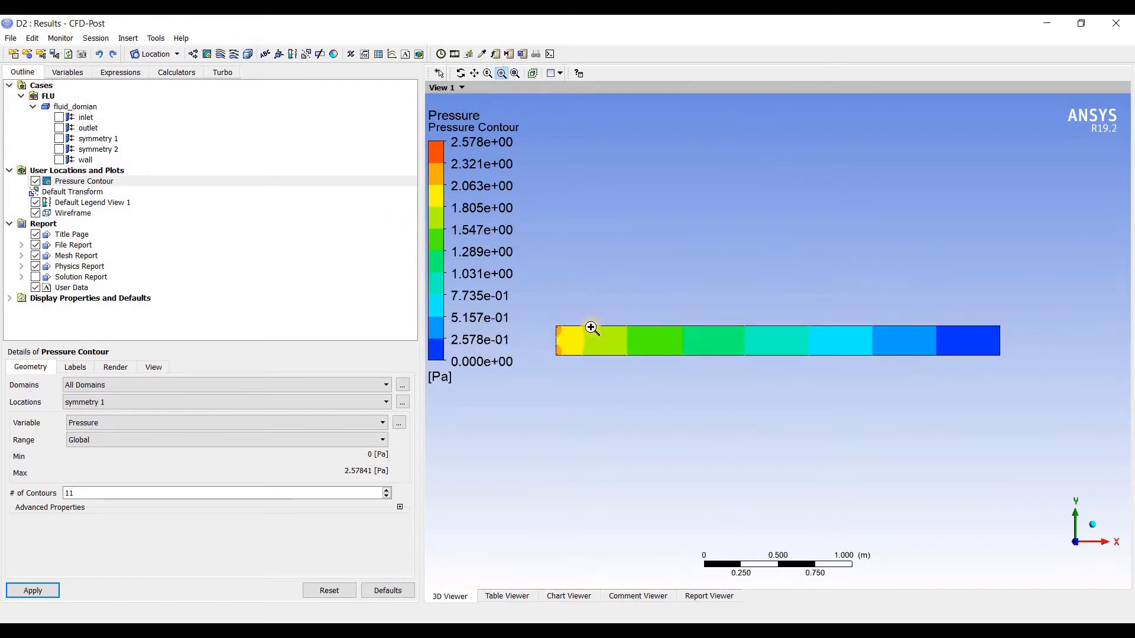
drag(537, 313, 680, 451)
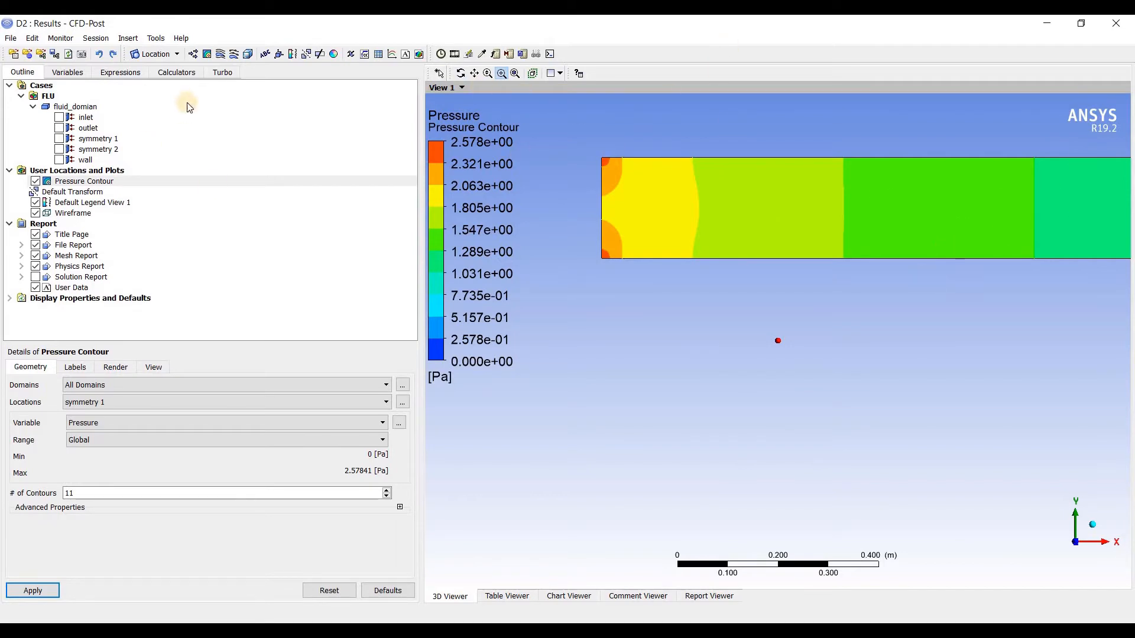
Step: Create a contour named "Velocity Contour" on the symmetry 1 location with Velocity as its variable
click(212, 58)
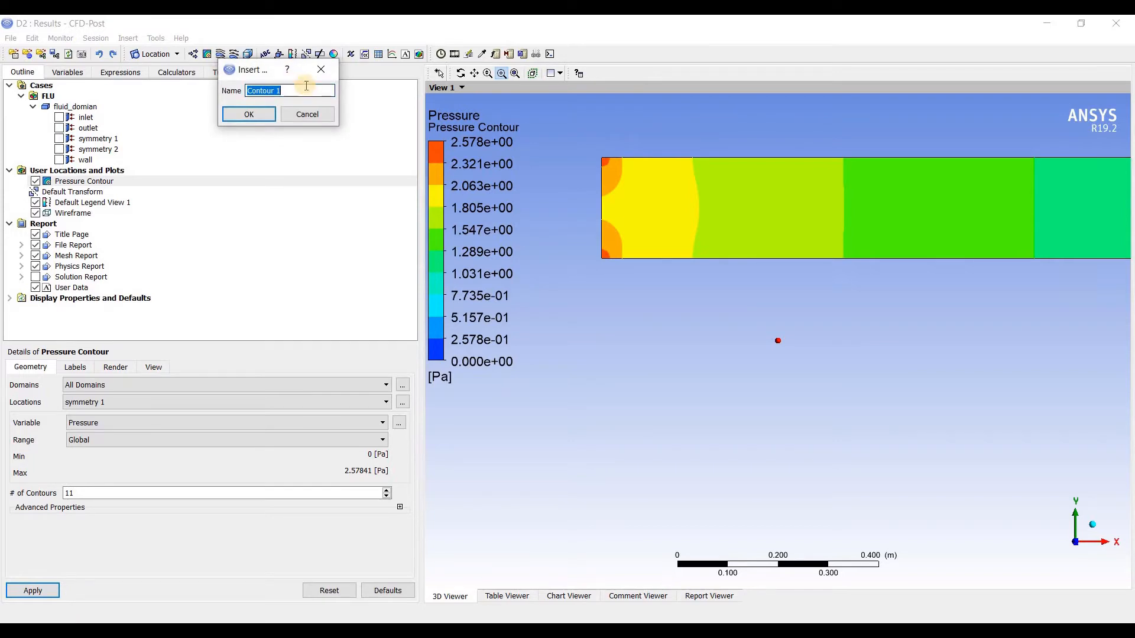
text(Velocity)
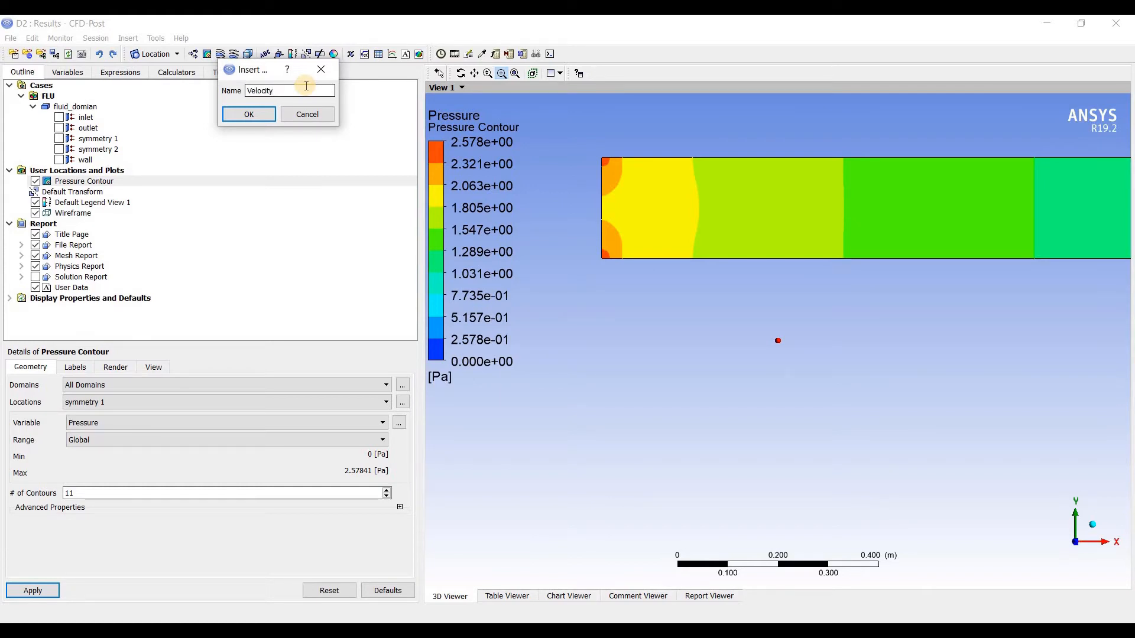
text( Contour)
key(Return)
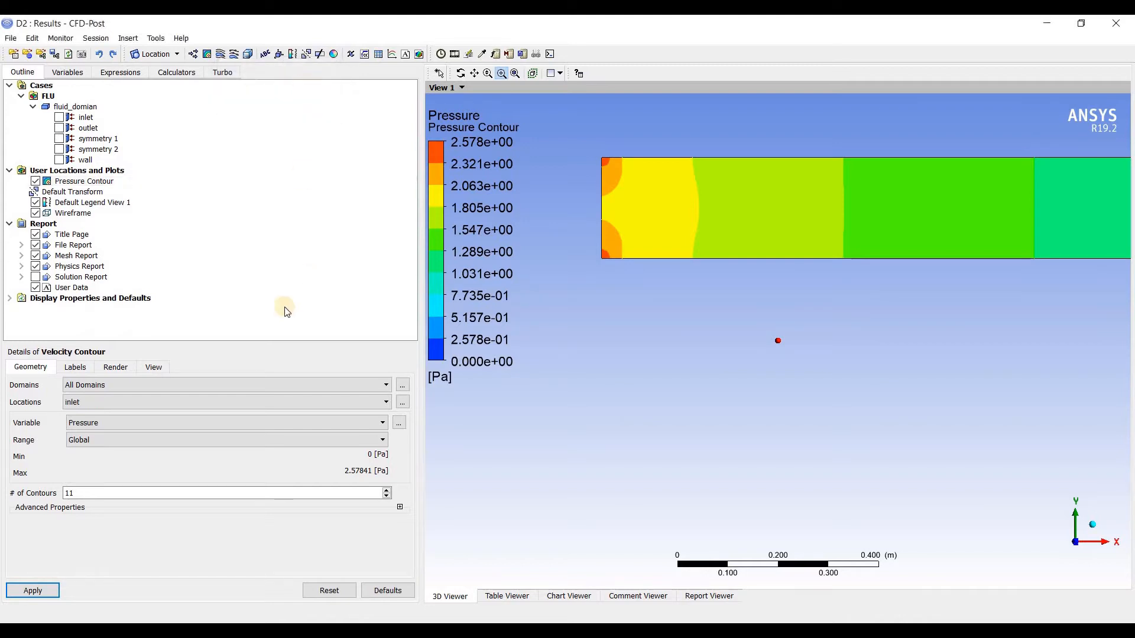
click(256, 402)
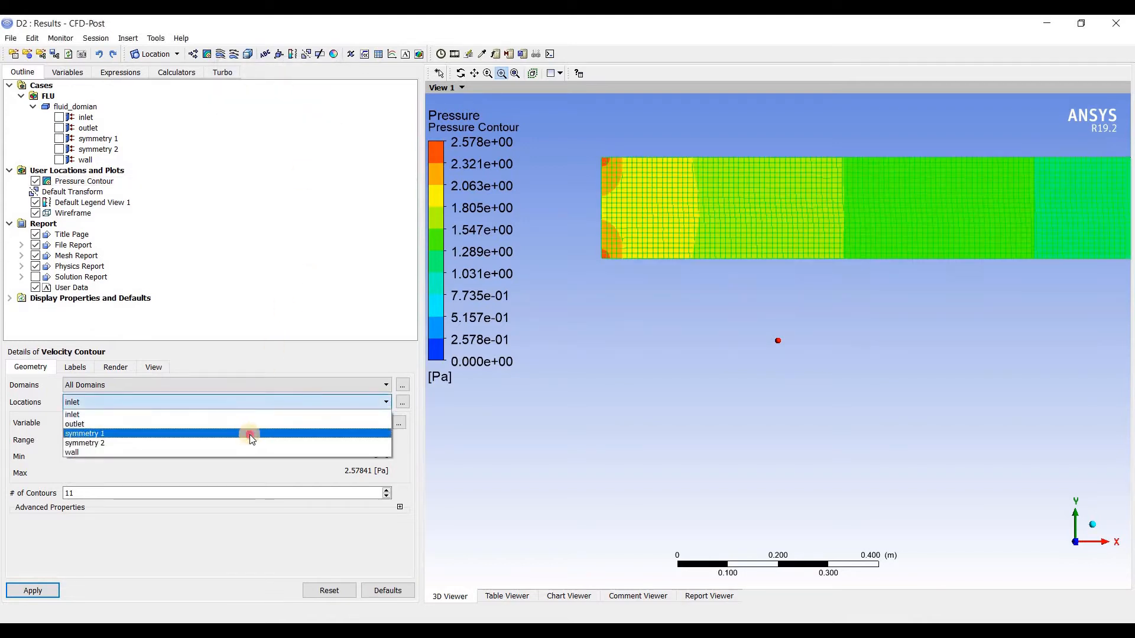
click(250, 435)
click(253, 421)
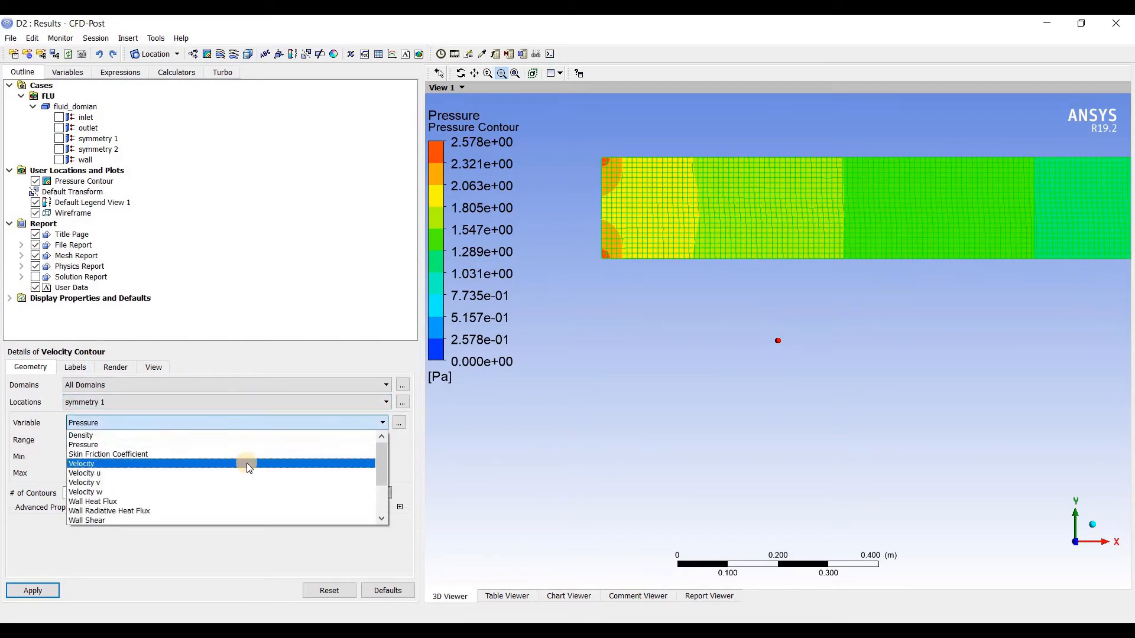
click(246, 463)
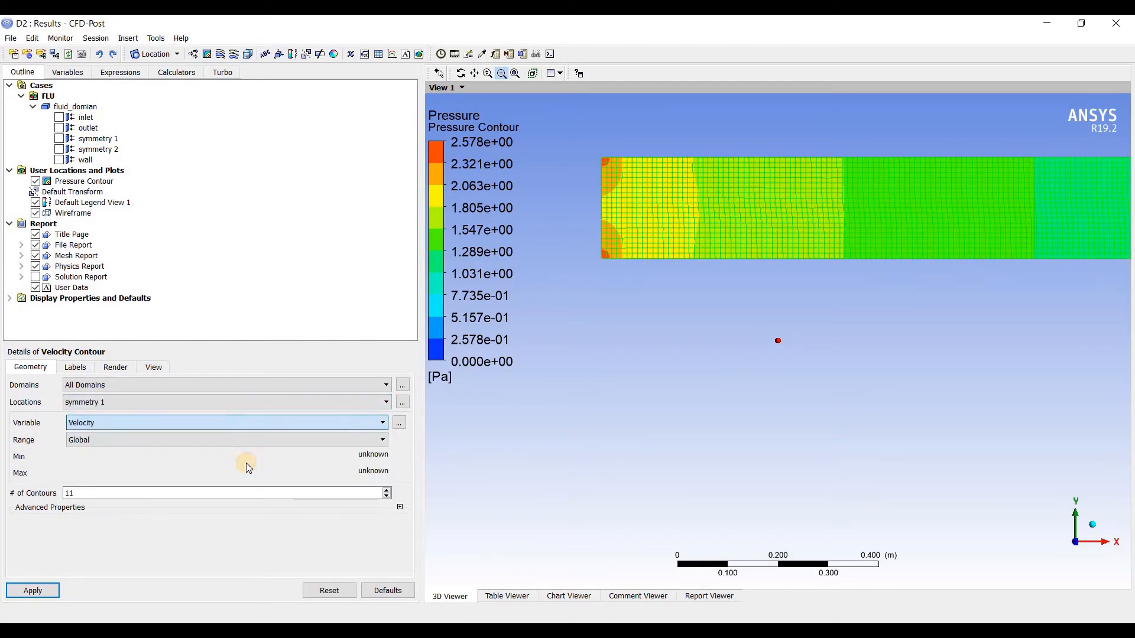
click(55, 592)
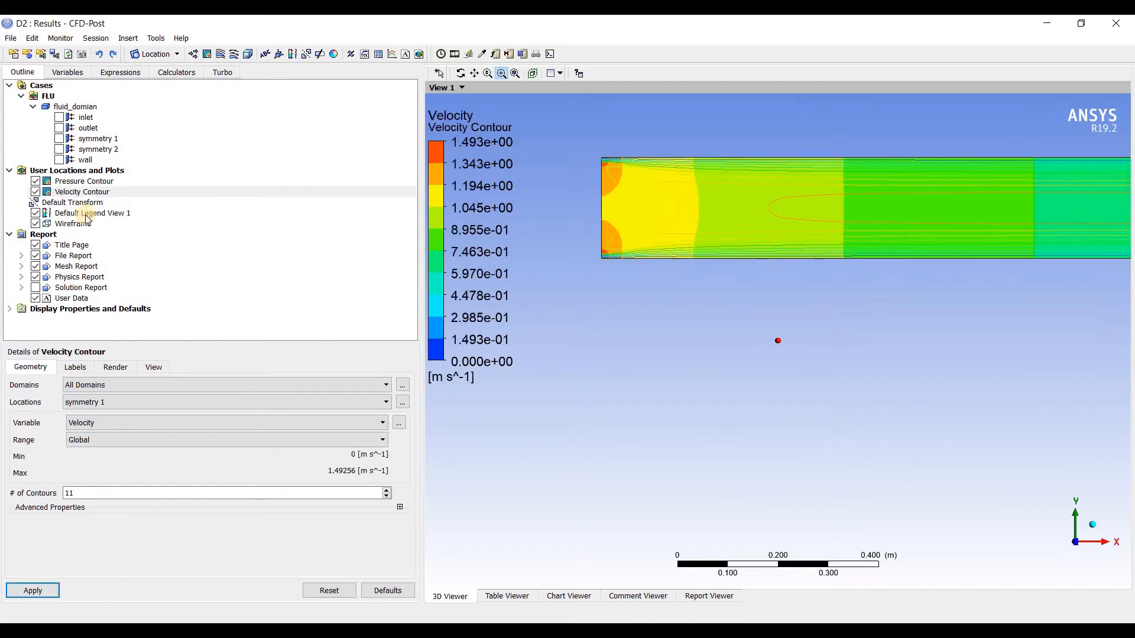
Step: Hide the pressure contour and fit the whole pipe in view to show only the velocity contour
click(36, 180)
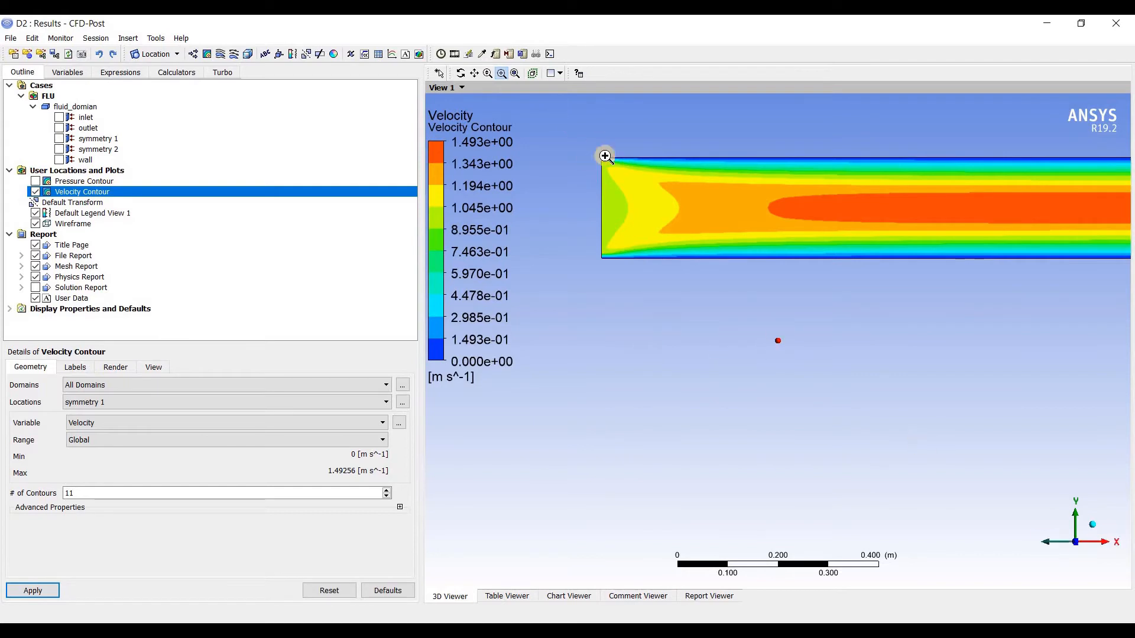
click(516, 74)
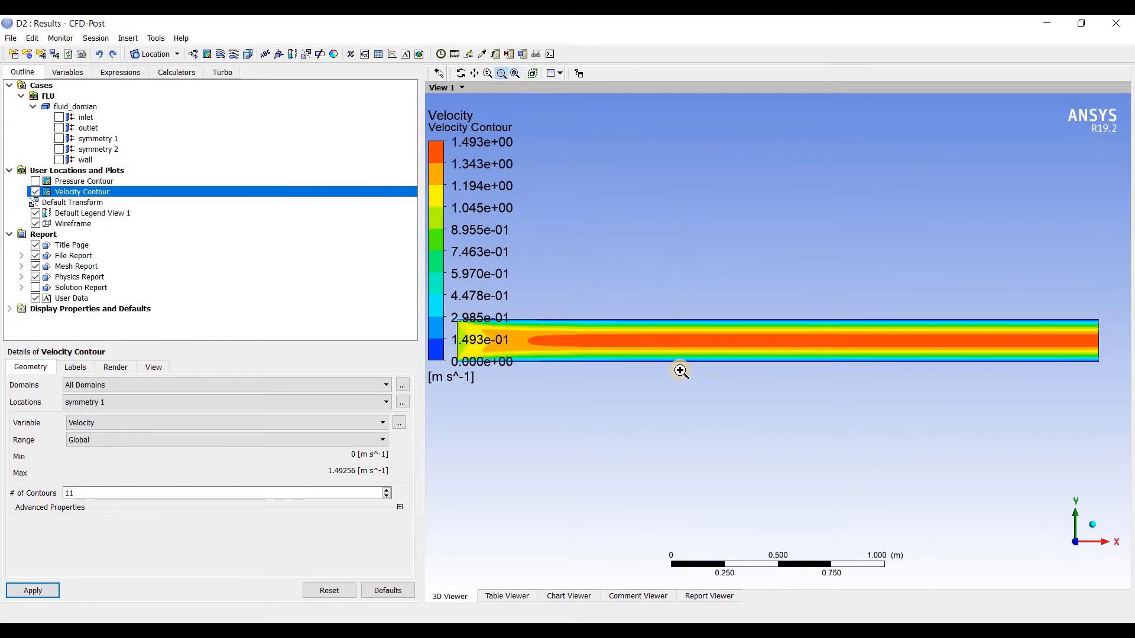
drag(677, 367, 681, 360)
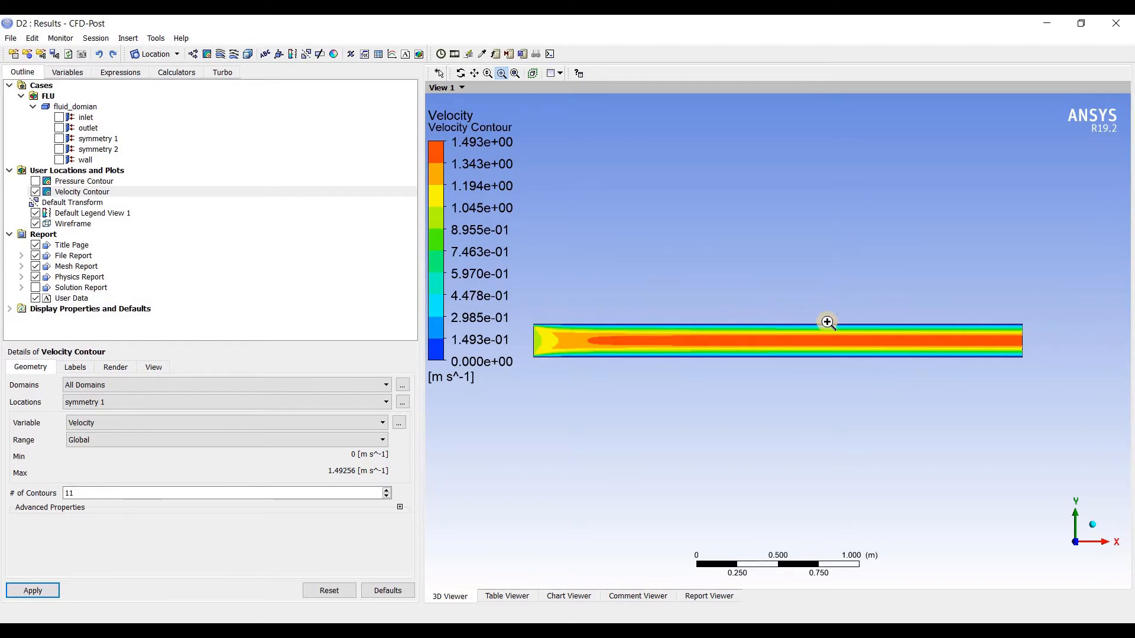
Step: Set the velocity contour's number of contours to 100 and apply it
double_click(164, 496)
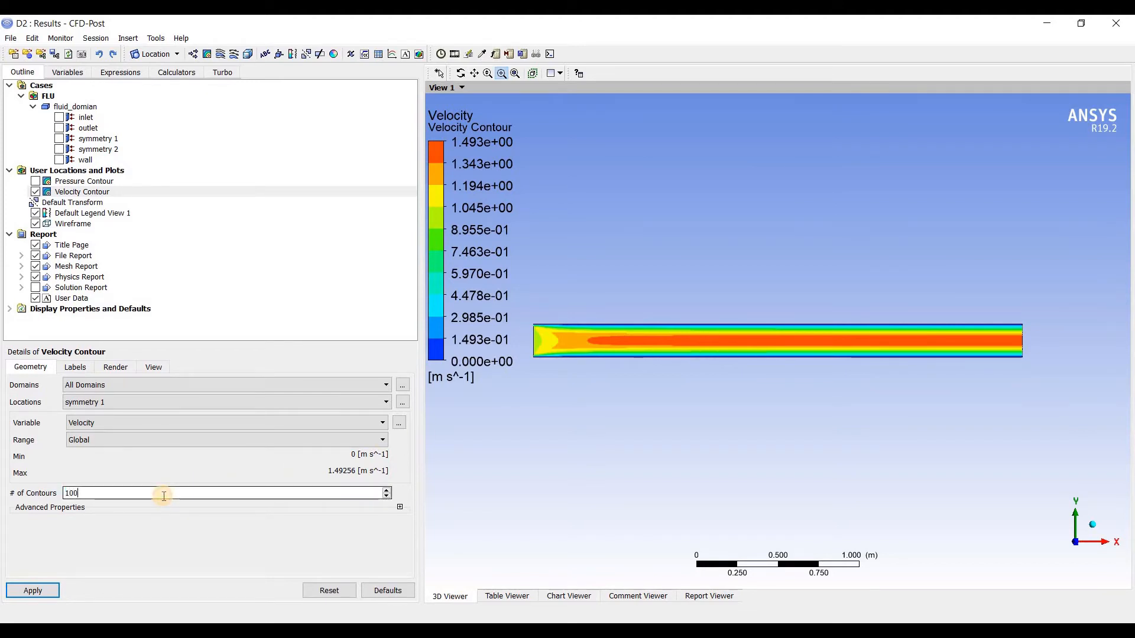
click(45, 588)
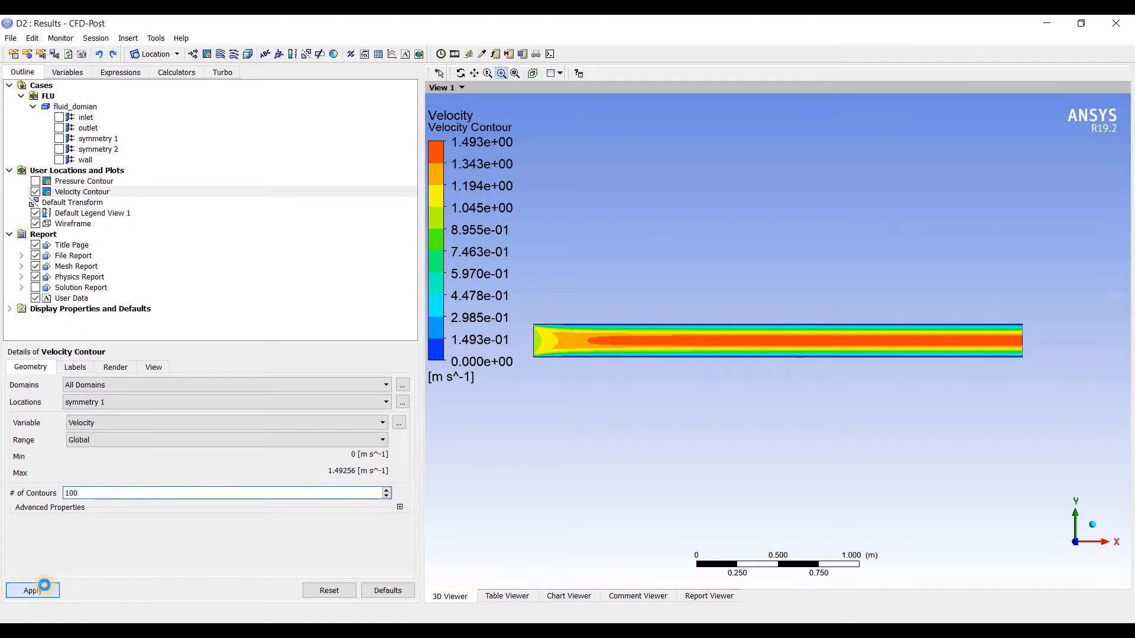
scroll(608, 348, up, 3)
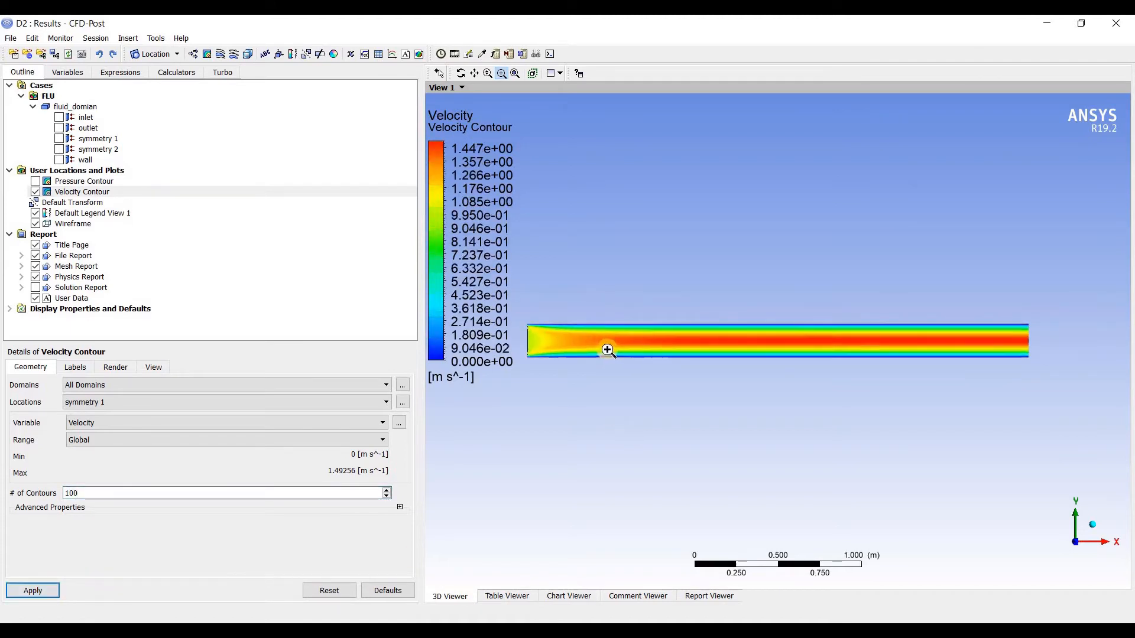
scroll(618, 350, down, 2)
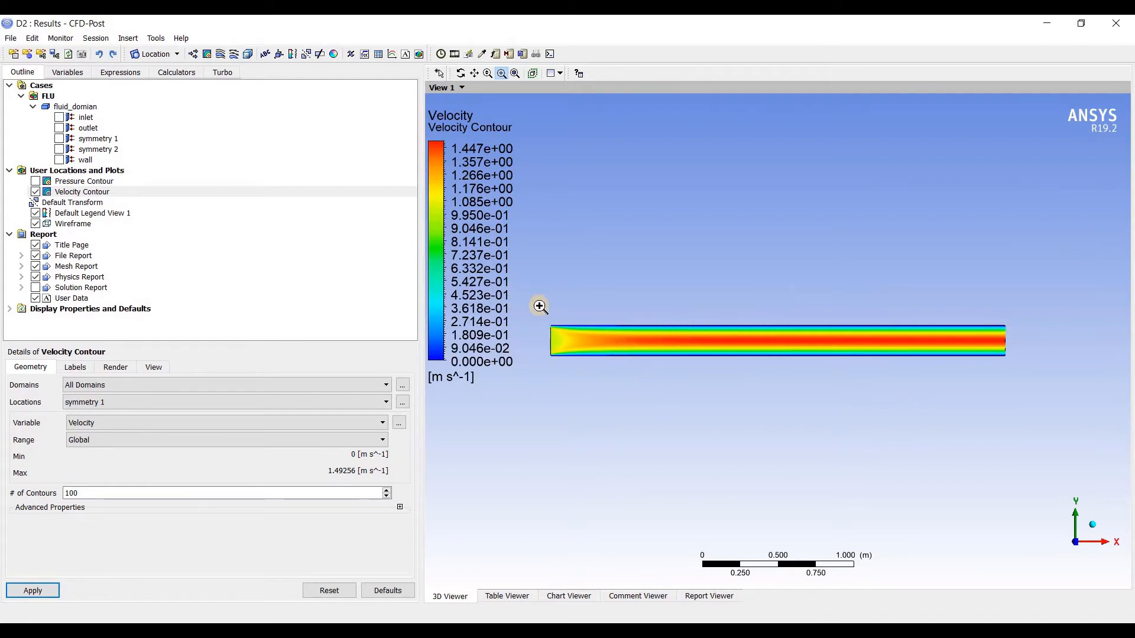
Step: Examine the refined velocity contour closely along the pipe's inlet section, then return to the full pipe view
drag(540, 304, 718, 460)
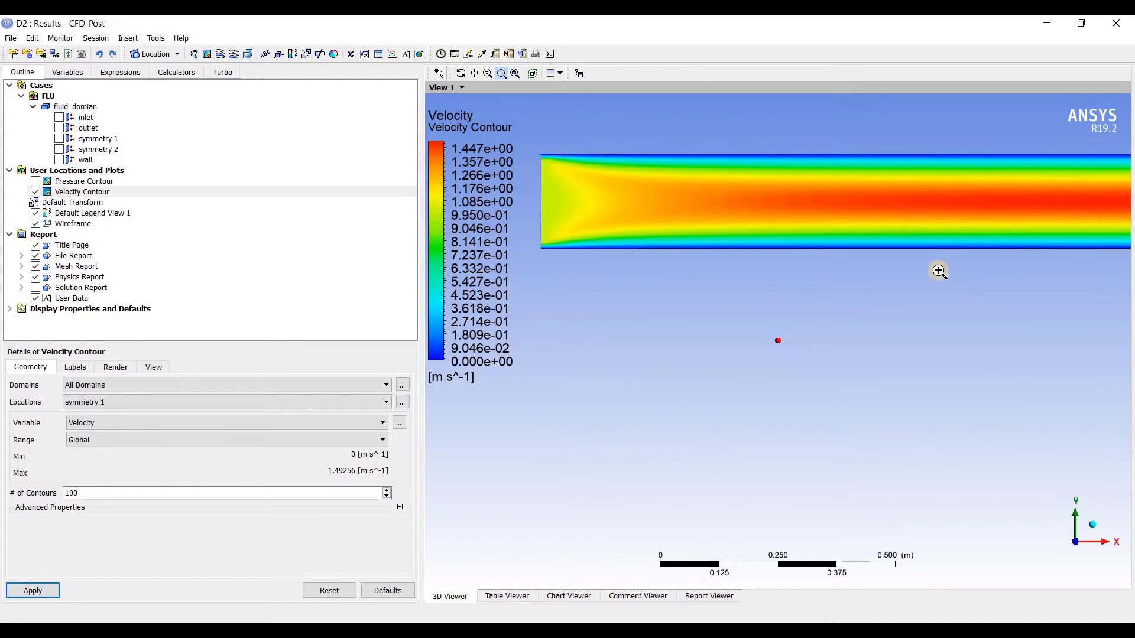
scroll(938, 269, up, 3)
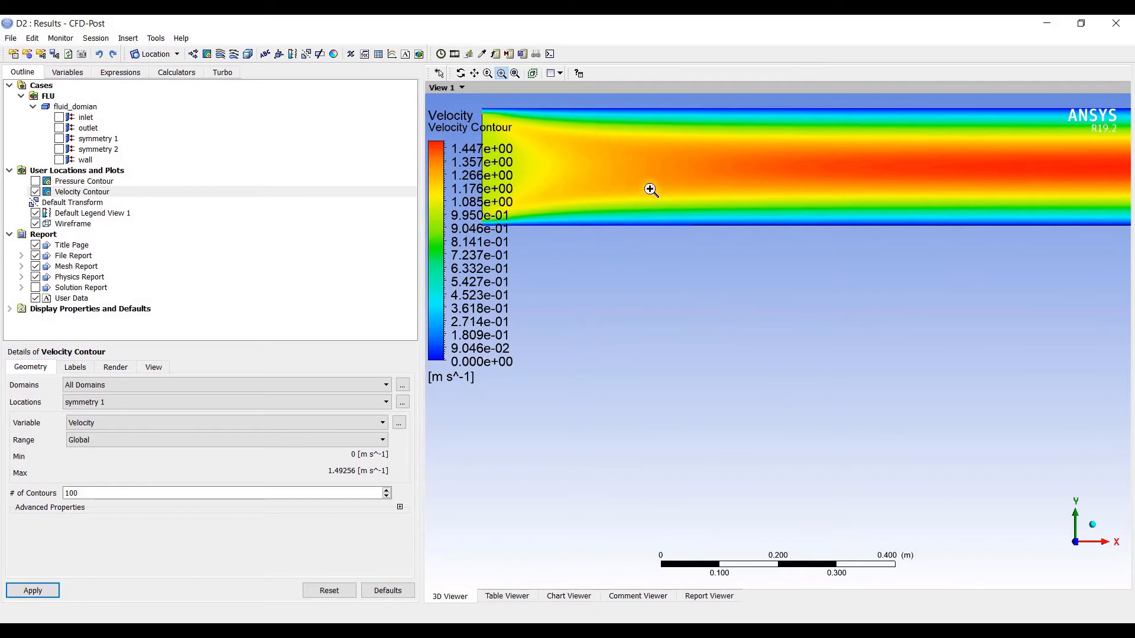
drag(598, 134, 737, 240)
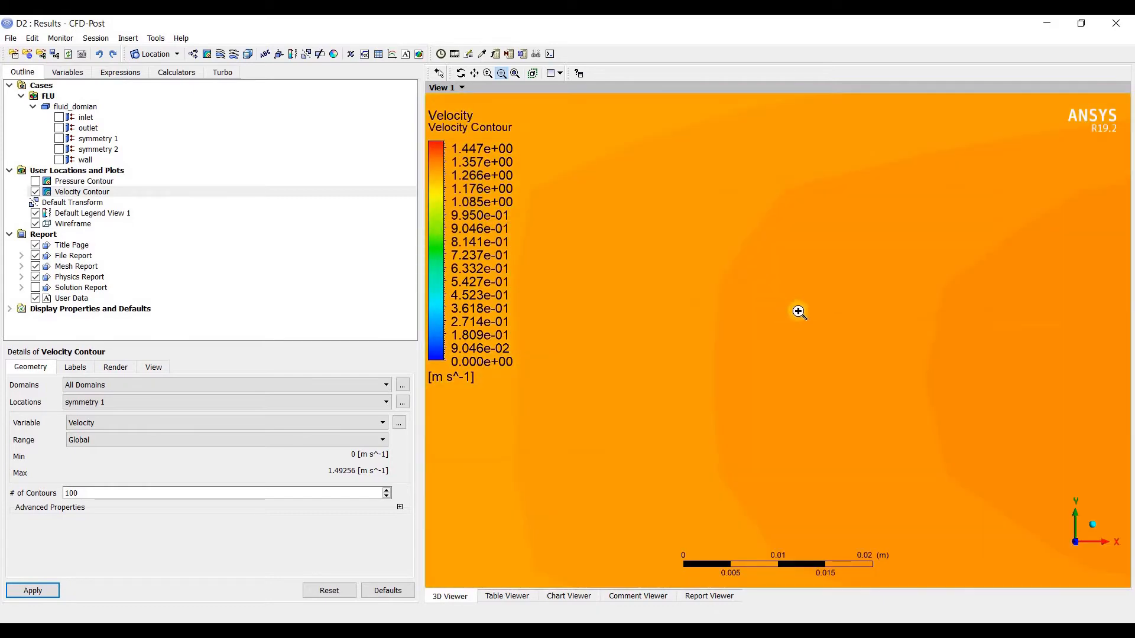
drag(682, 280, 814, 381)
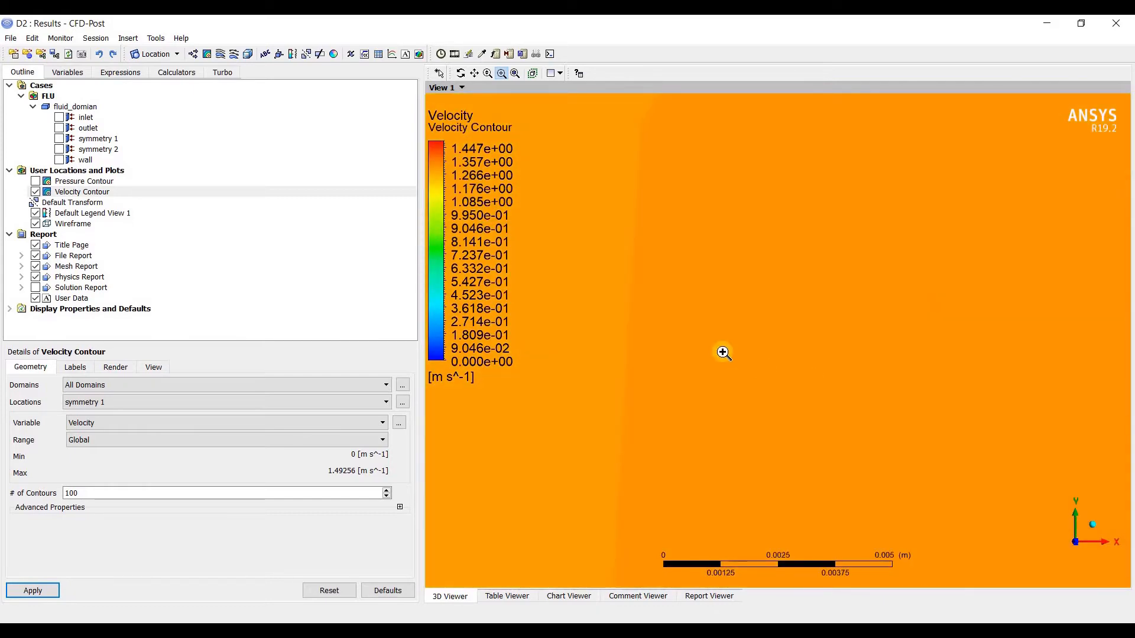
click(515, 74)
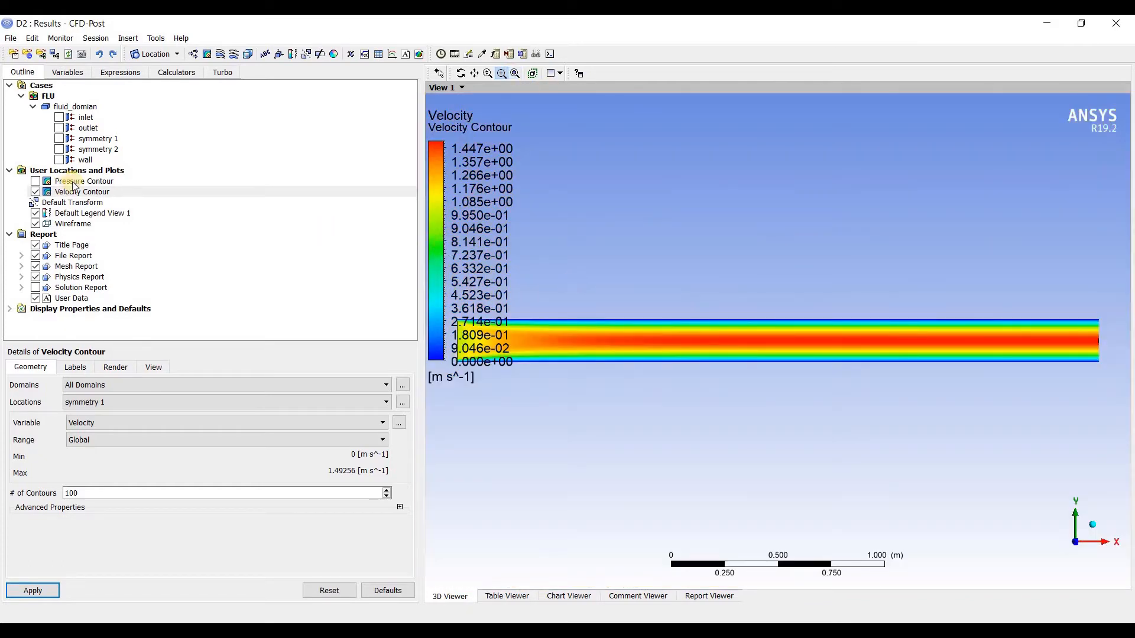
Step: Display the pressure contour instead of the velocity contour and set its number of contours to 100
click(105, 183)
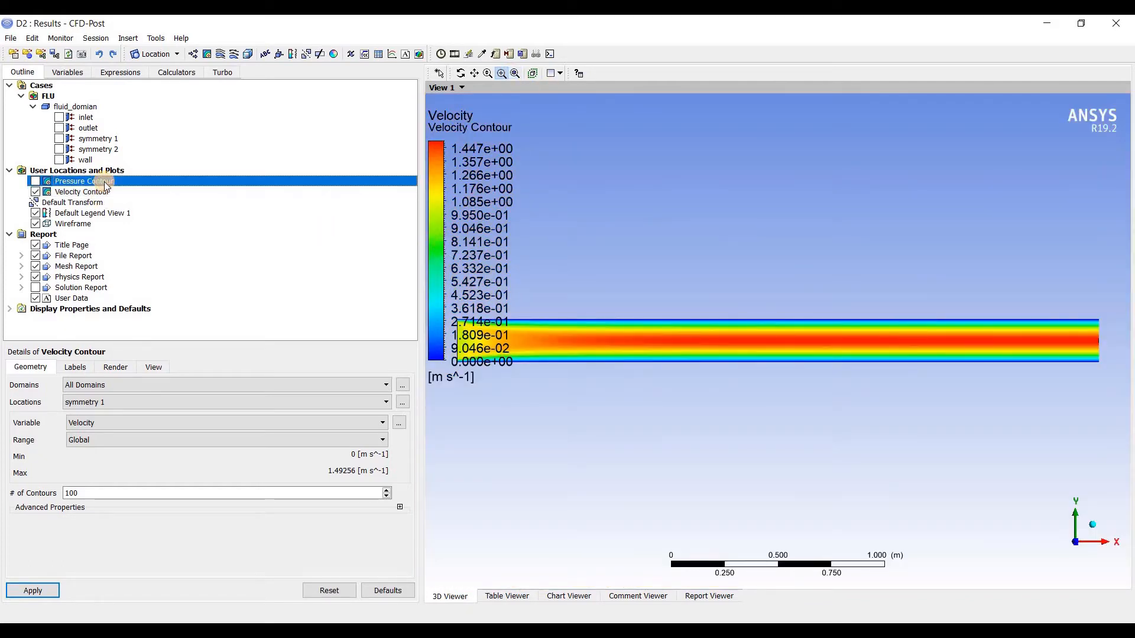
click(36, 191)
click(36, 181)
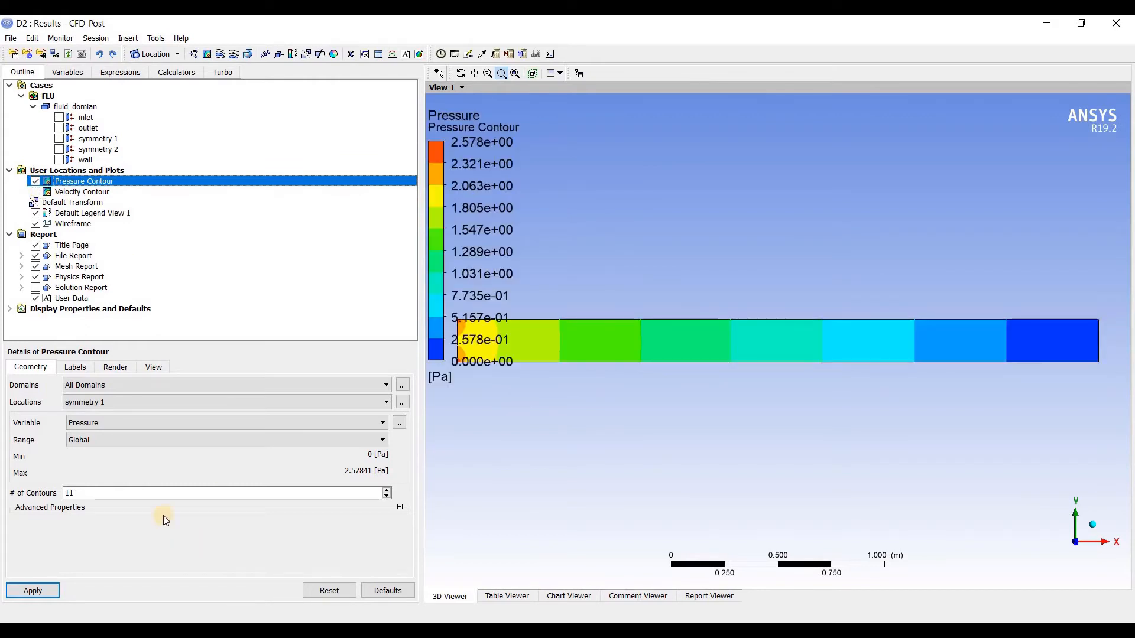
double_click(158, 496)
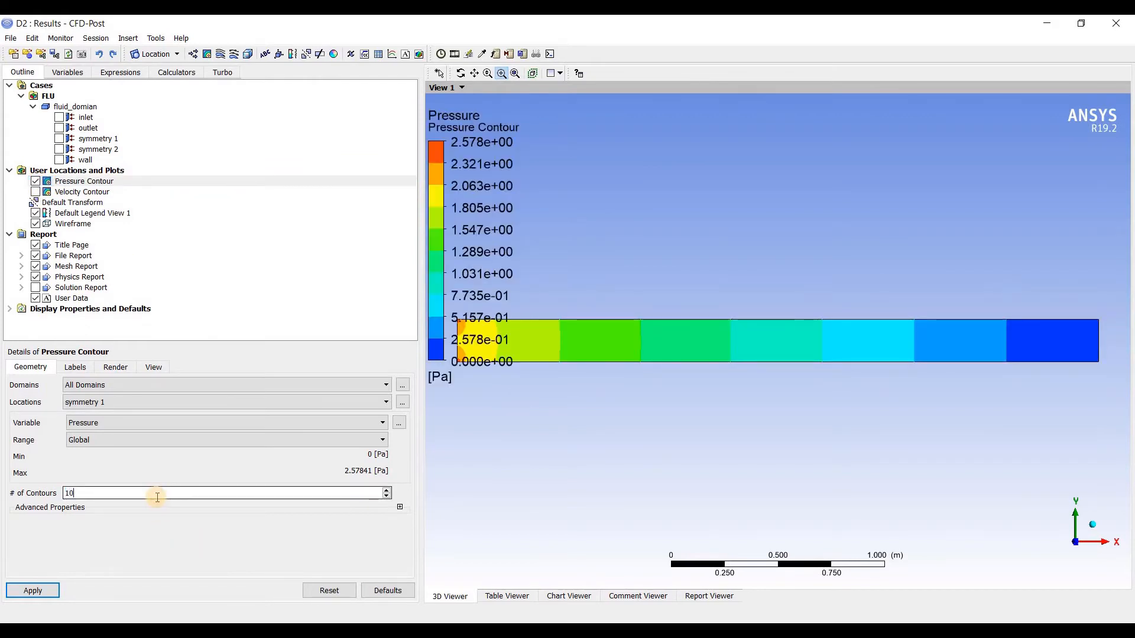
click(35, 590)
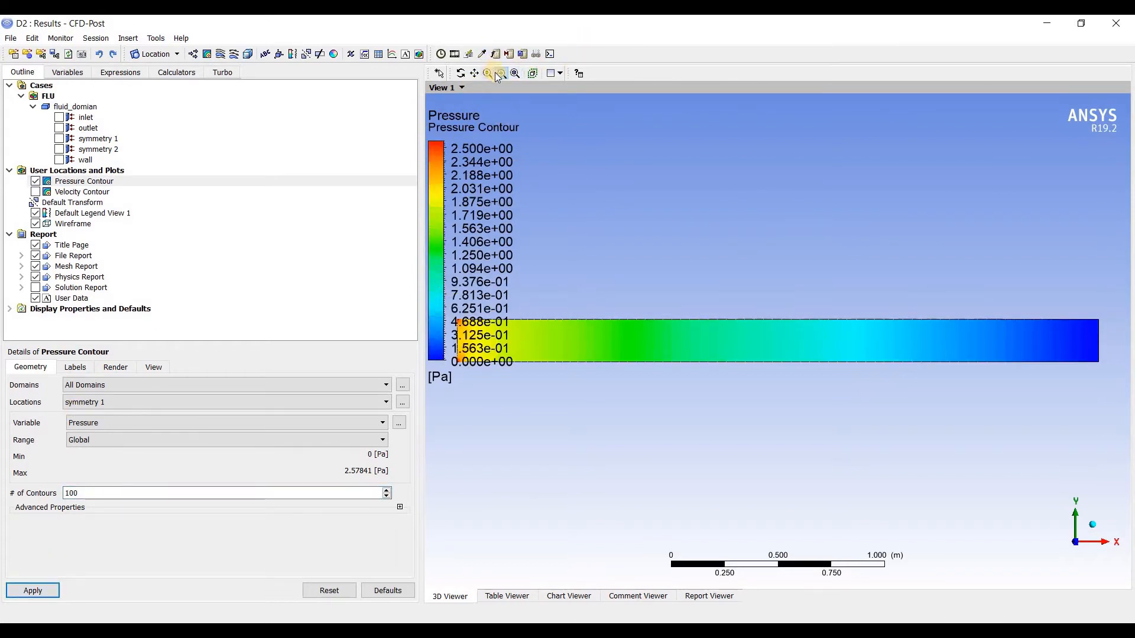
Step: Examine the refined pressure contour around the upper inlet corner, then return to the full pipe view
drag(544, 296, 727, 477)
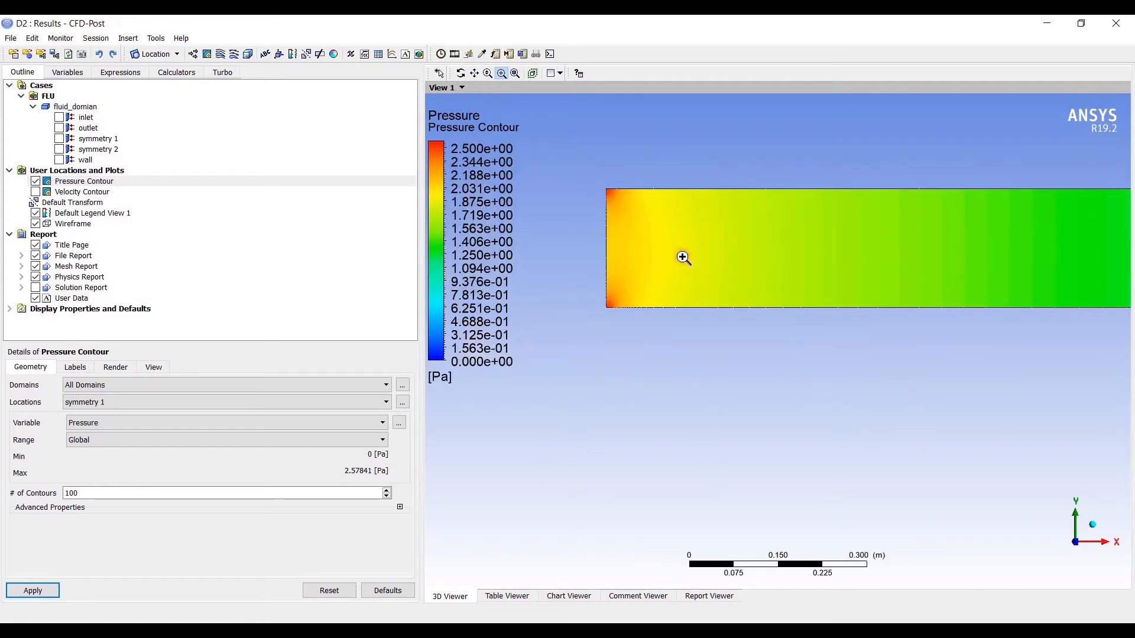
mouse_move(684, 258)
mouse_down()
mouse_move(595, 170)
mouse_move(695, 269)
mouse_up()
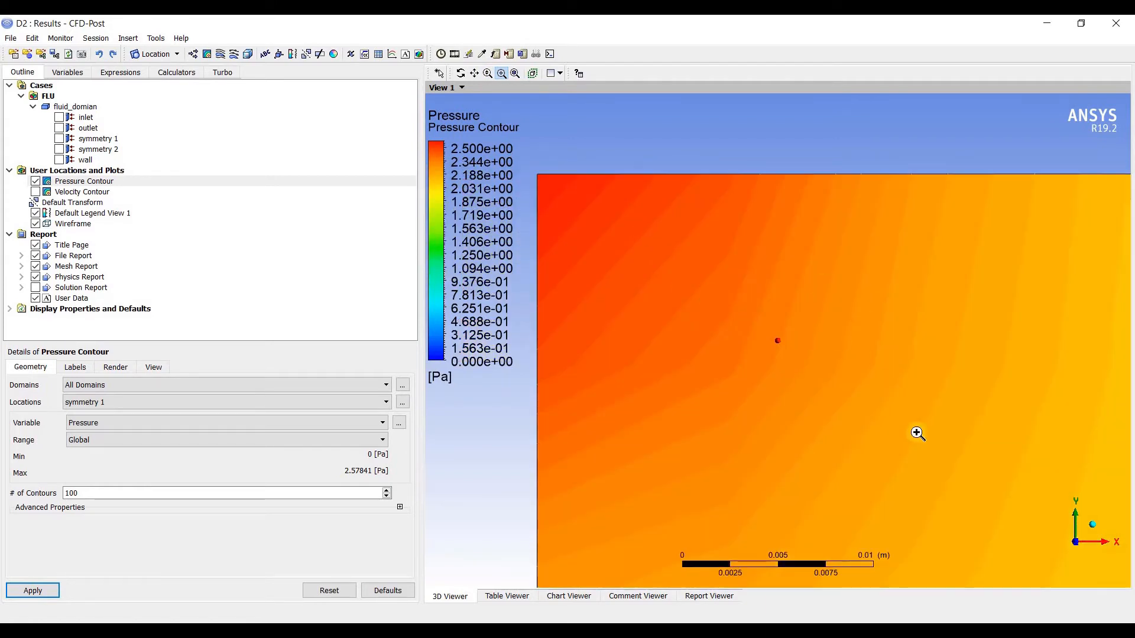
scroll(894, 382, down, 2)
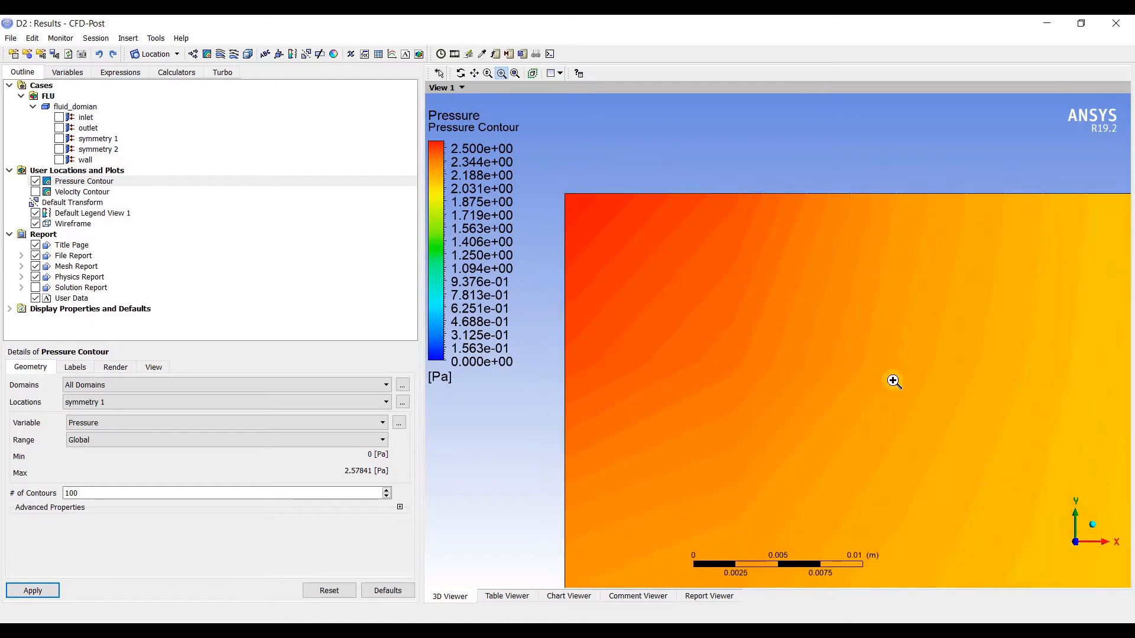
click(515, 73)
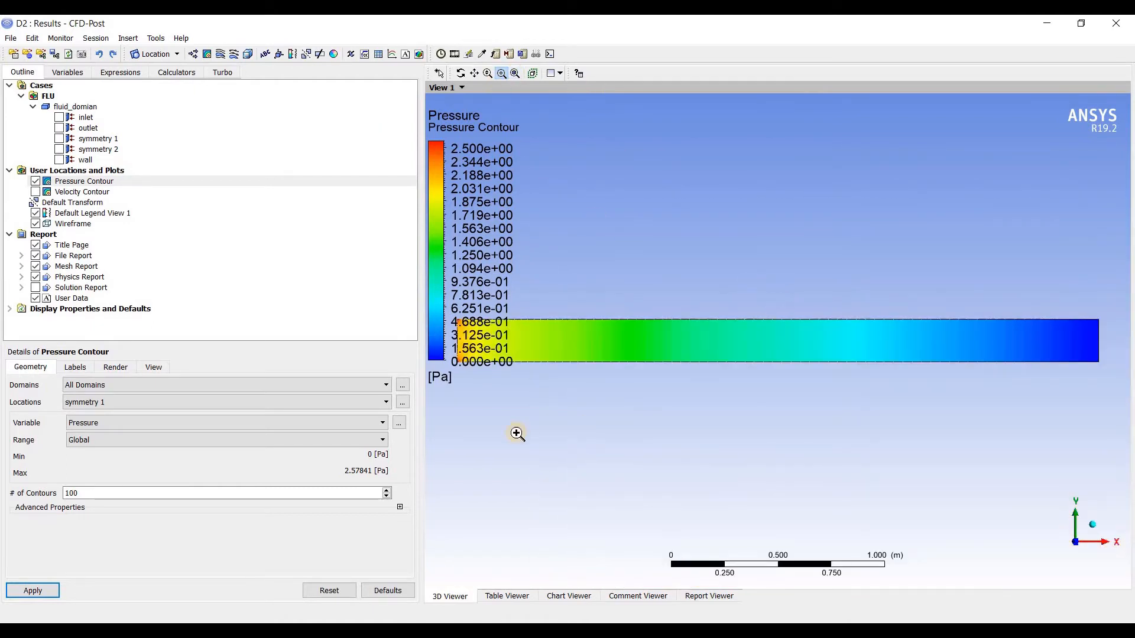
Step: Hide the pressure contour and insert a new contour named "Skin Friction ceof"
click(36, 182)
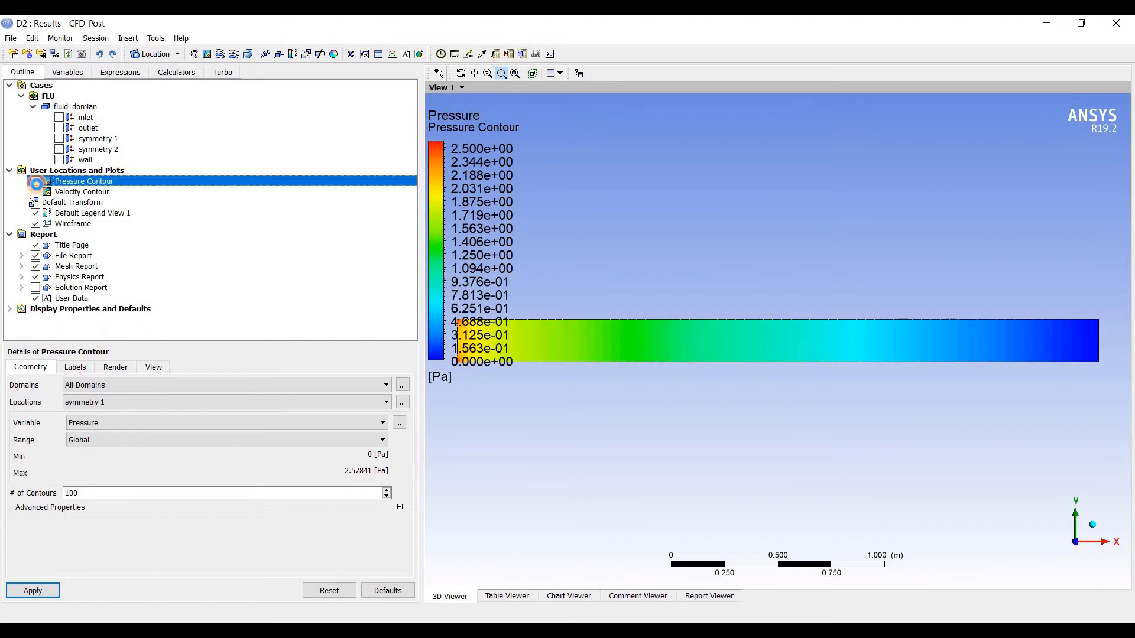
click(220, 54)
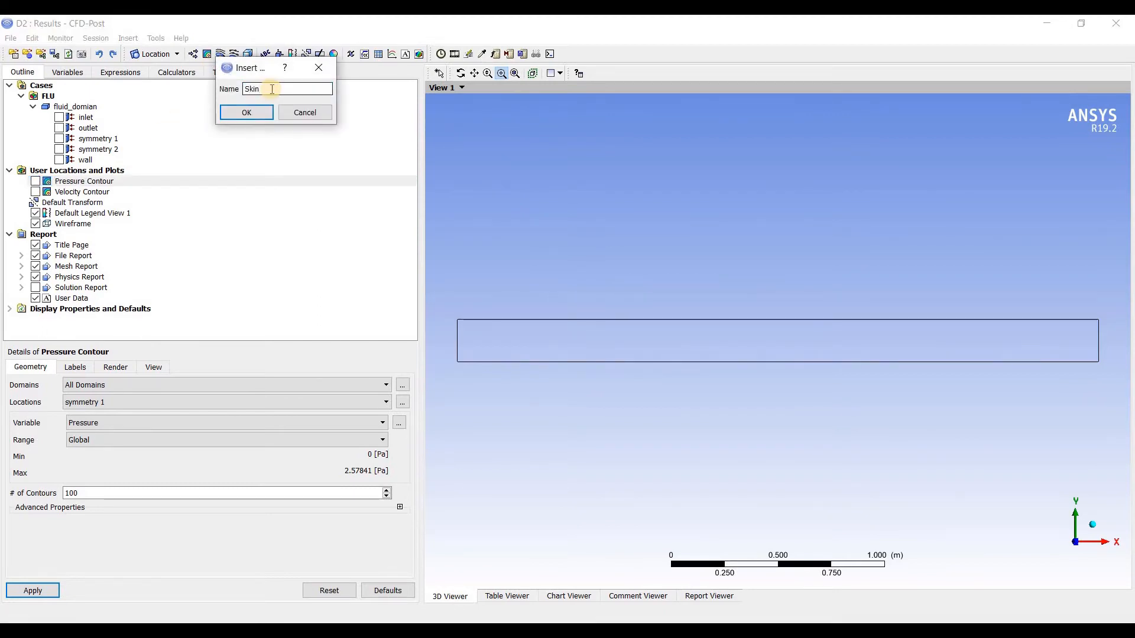
text(Skin Friction)
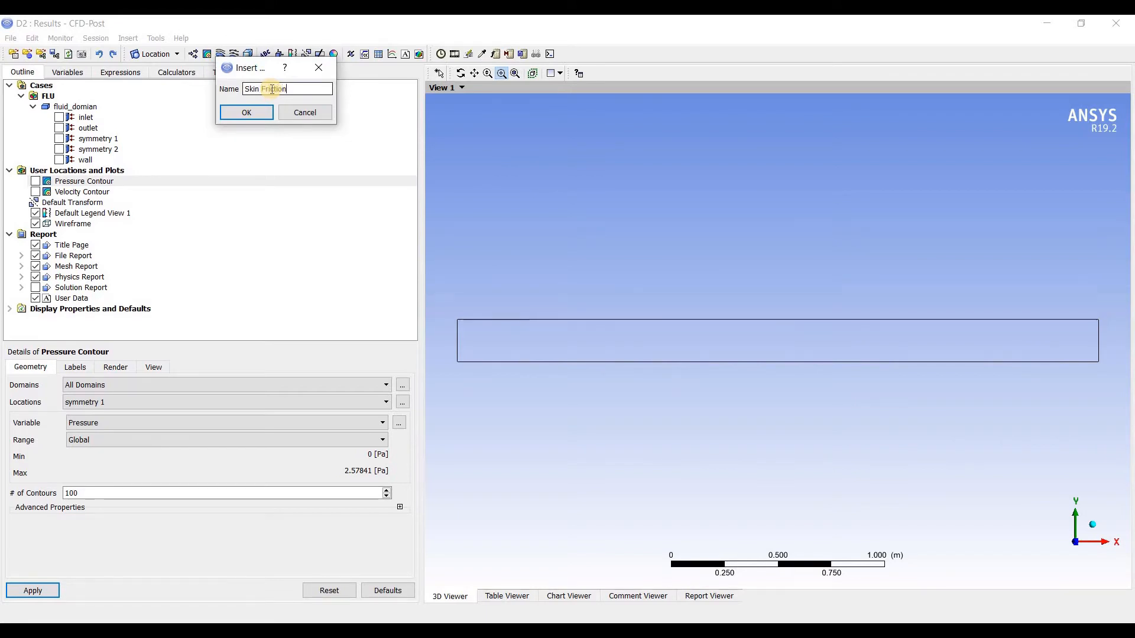
text( ceof)
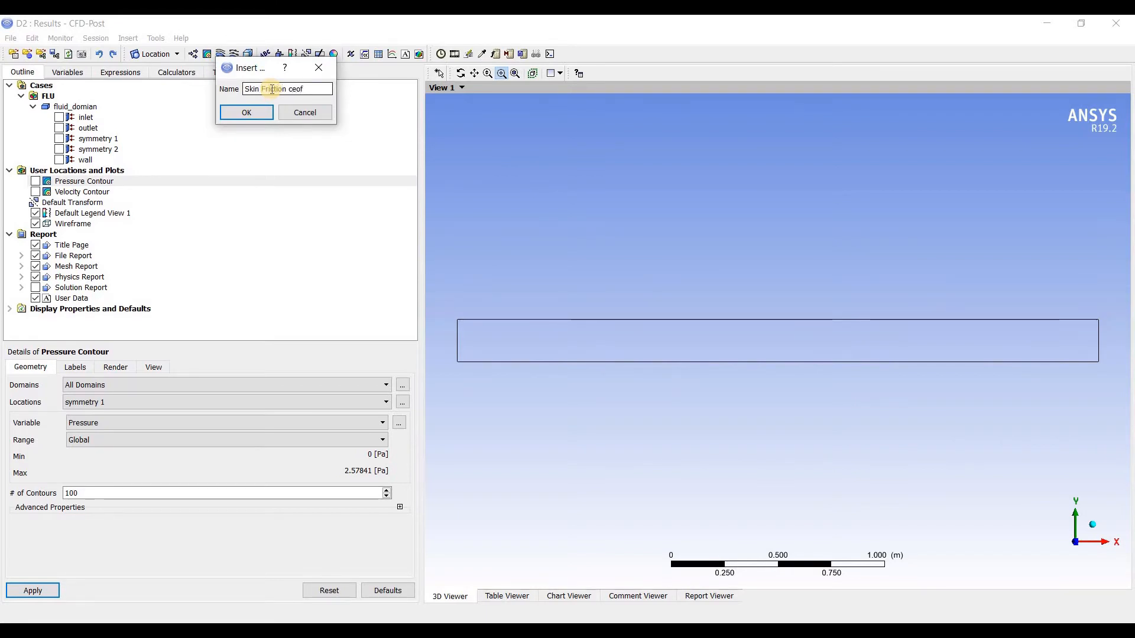
key(Return)
Step: Define the skin friction contour on symmetry 1 with the Skin Friction Coefficient variable and 100 contours, and display it
click(233, 402)
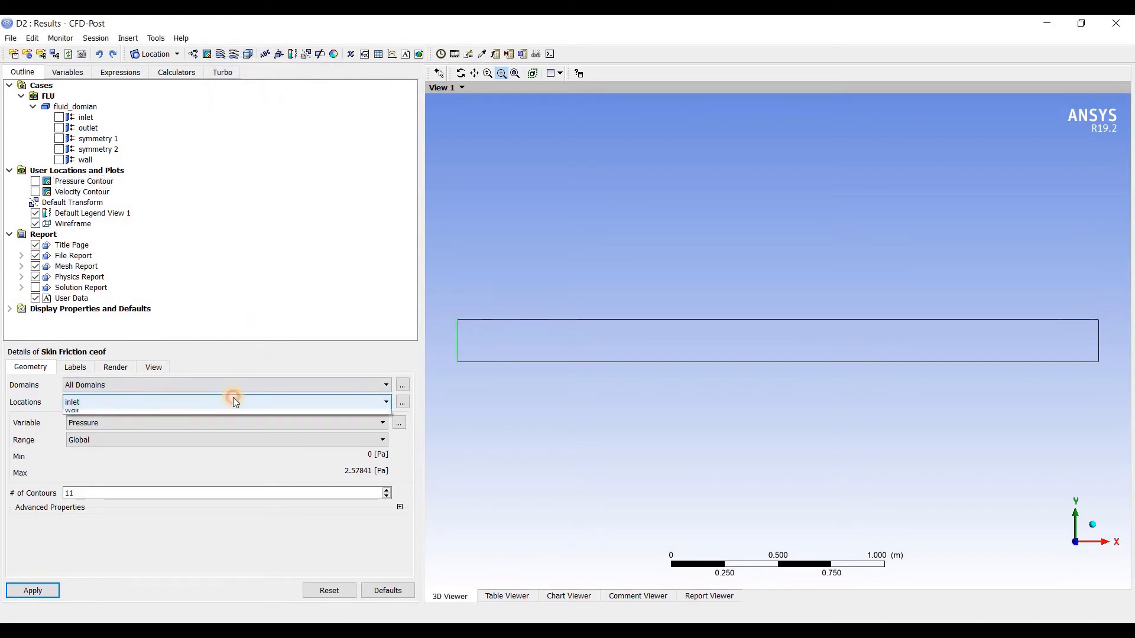
click(231, 430)
click(243, 423)
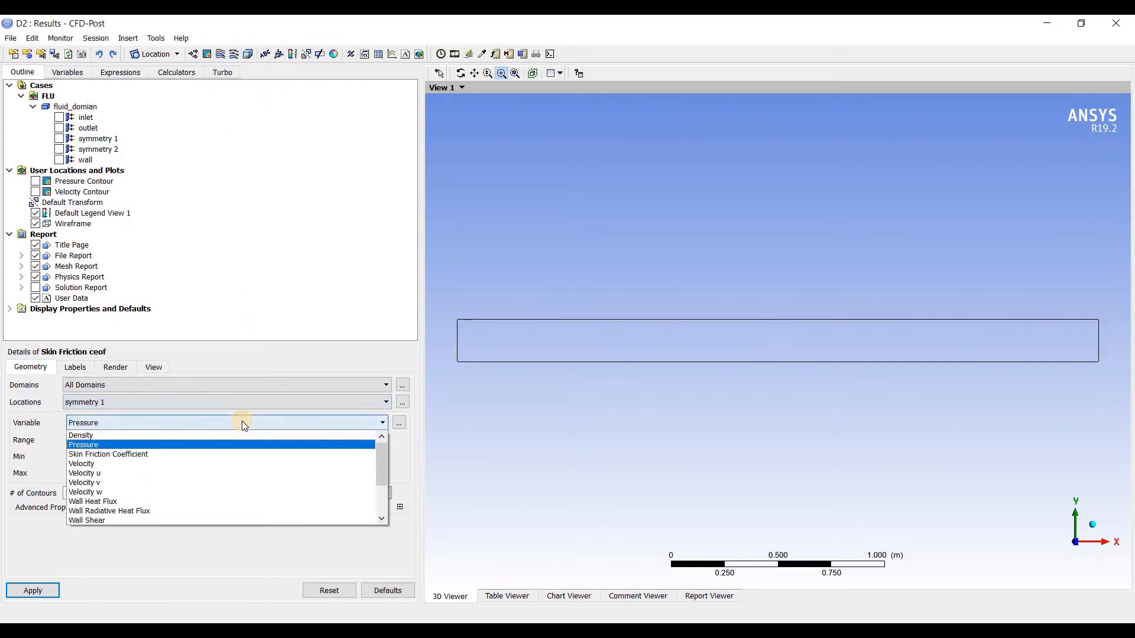
click(227, 454)
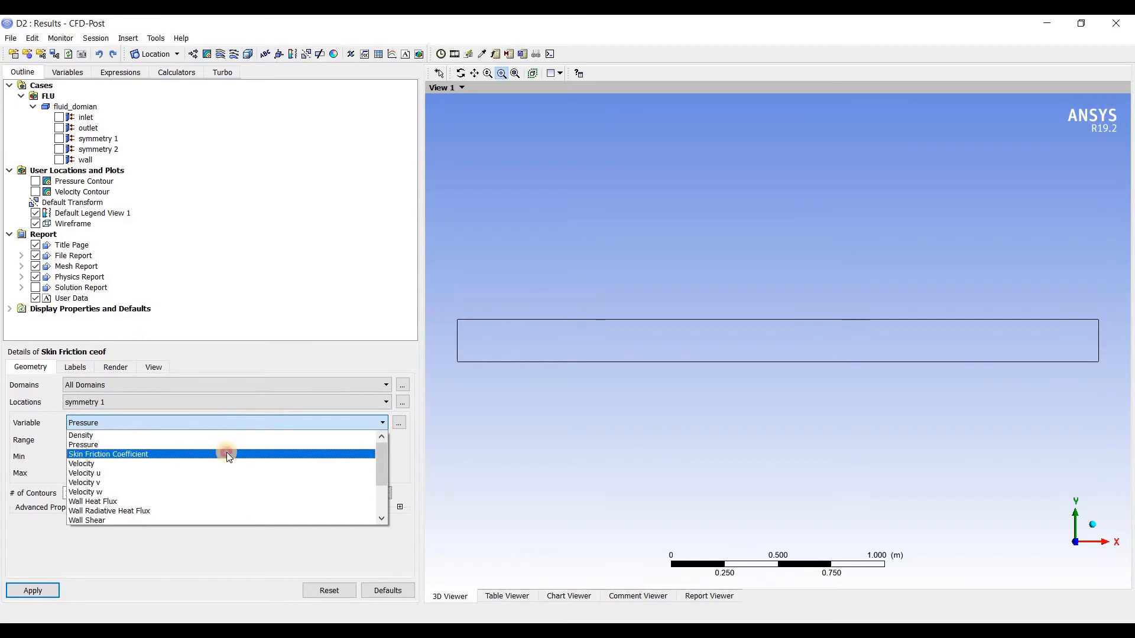
double_click(132, 494)
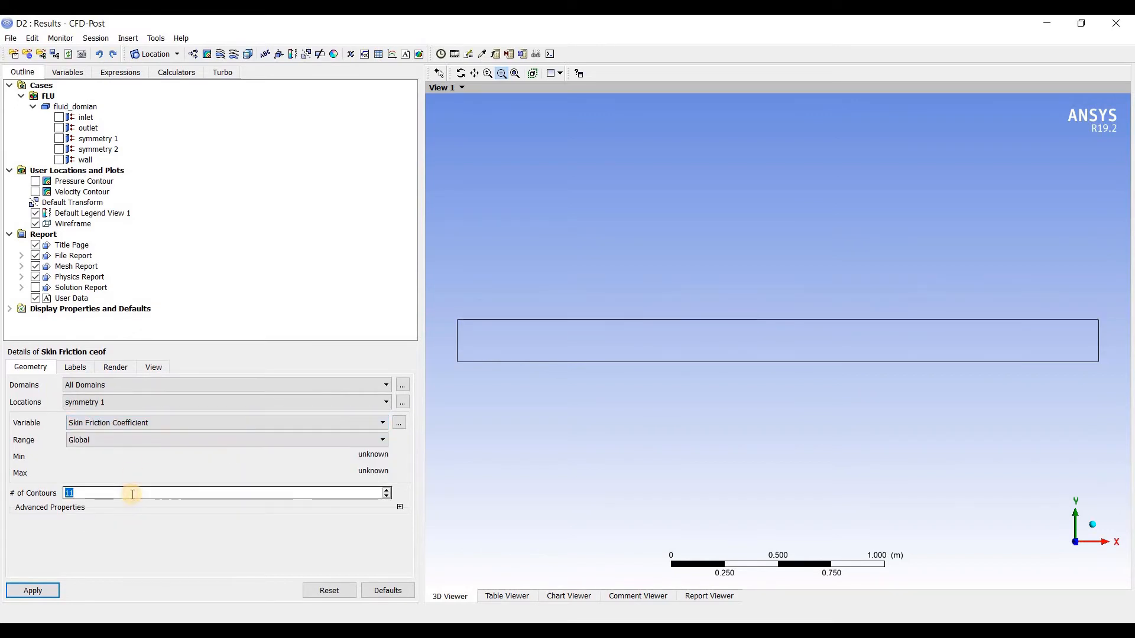
text(100)
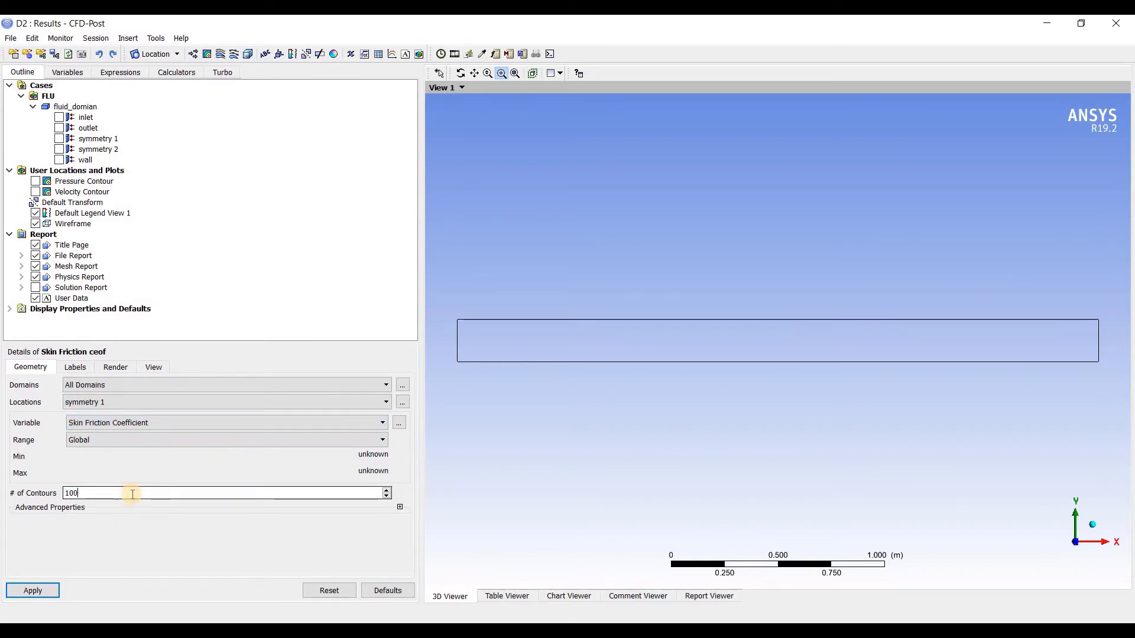
click(47, 590)
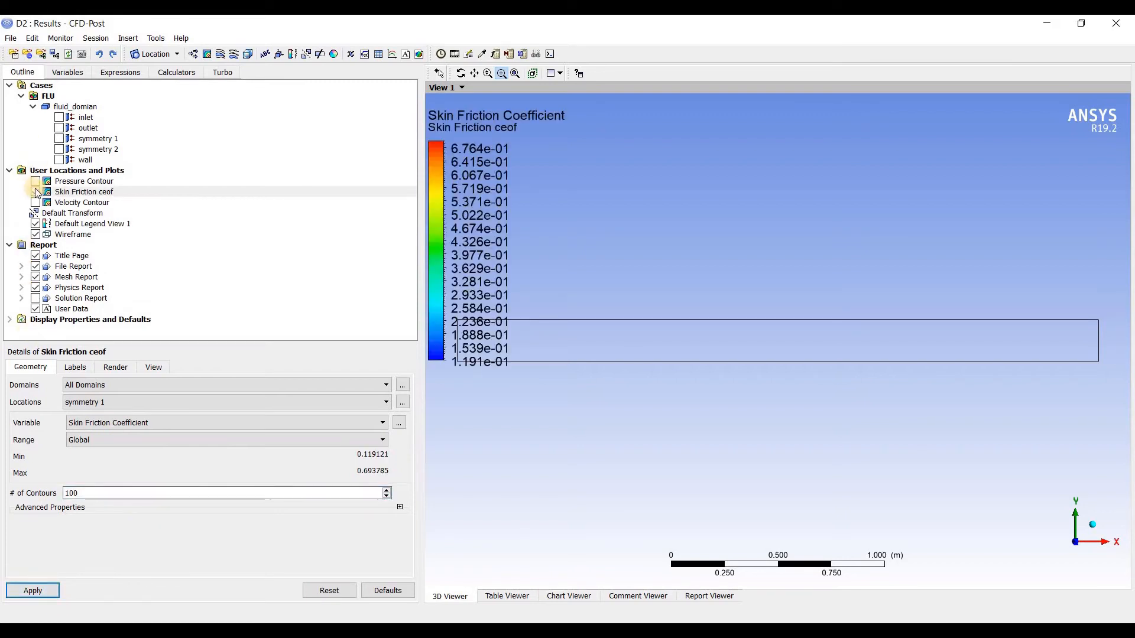
click(36, 192)
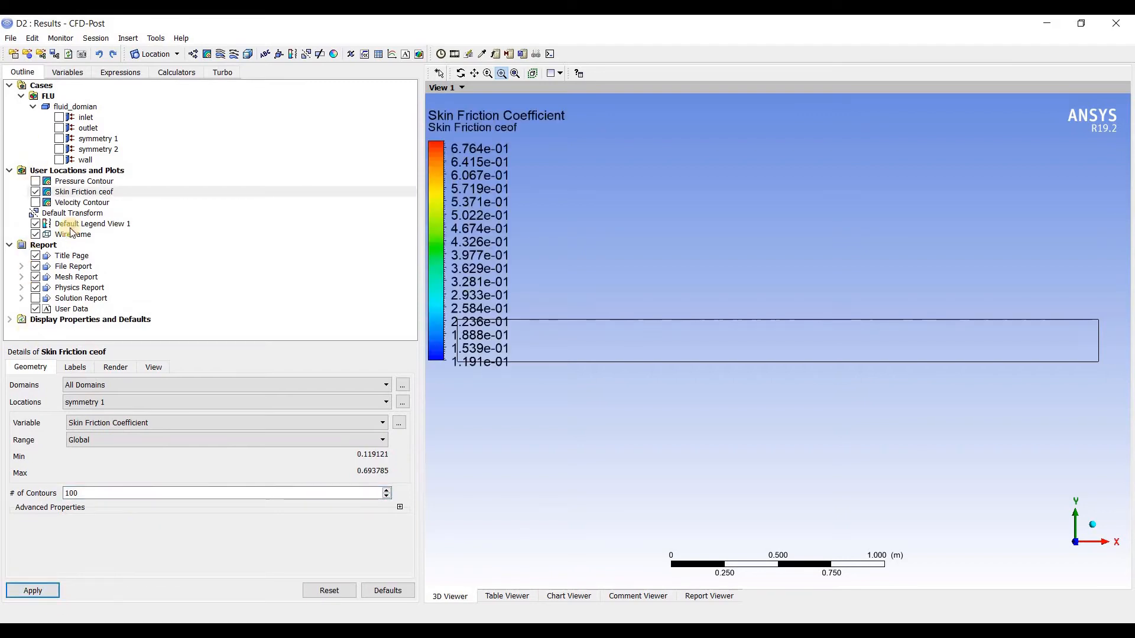
Step: Change the skin friction contour's location to wall and apply it
click(214, 423)
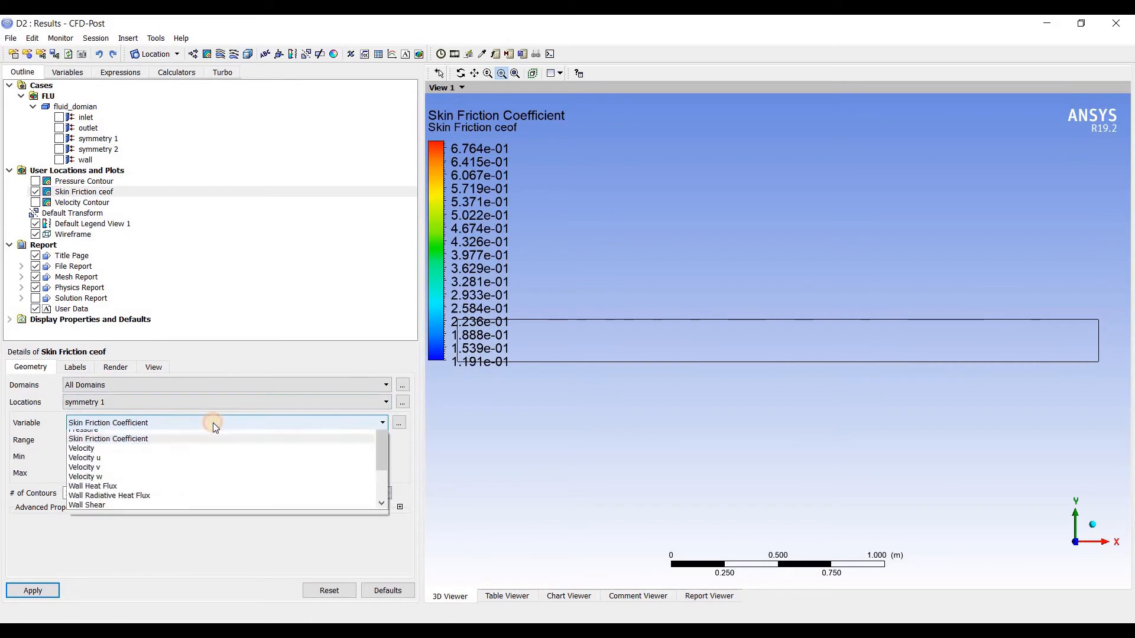
click(52, 435)
click(107, 403)
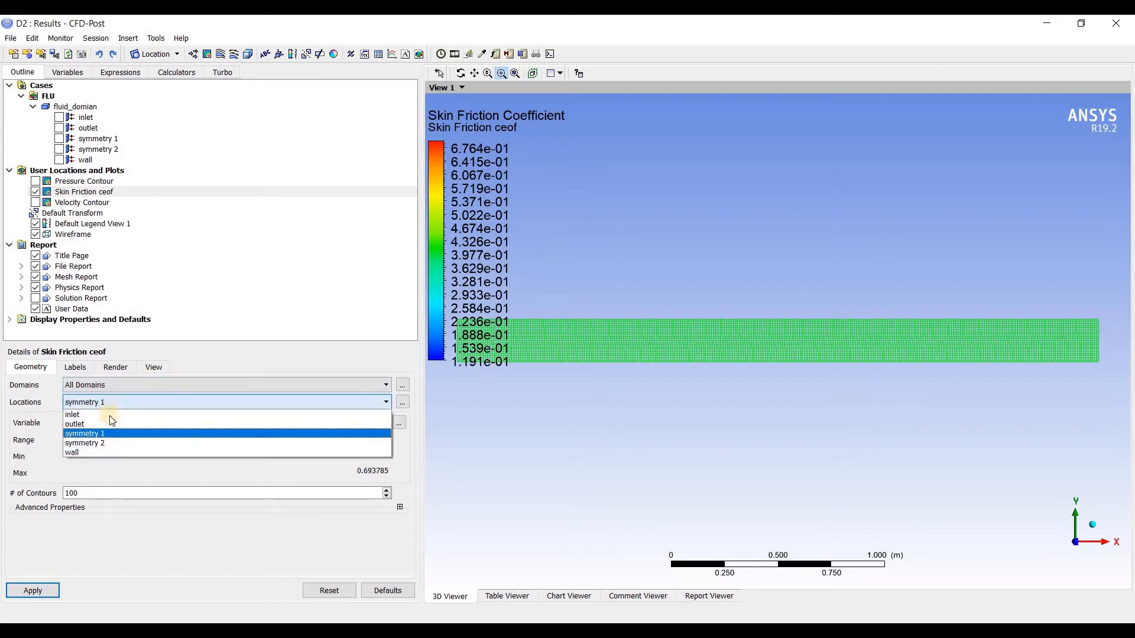
click(112, 454)
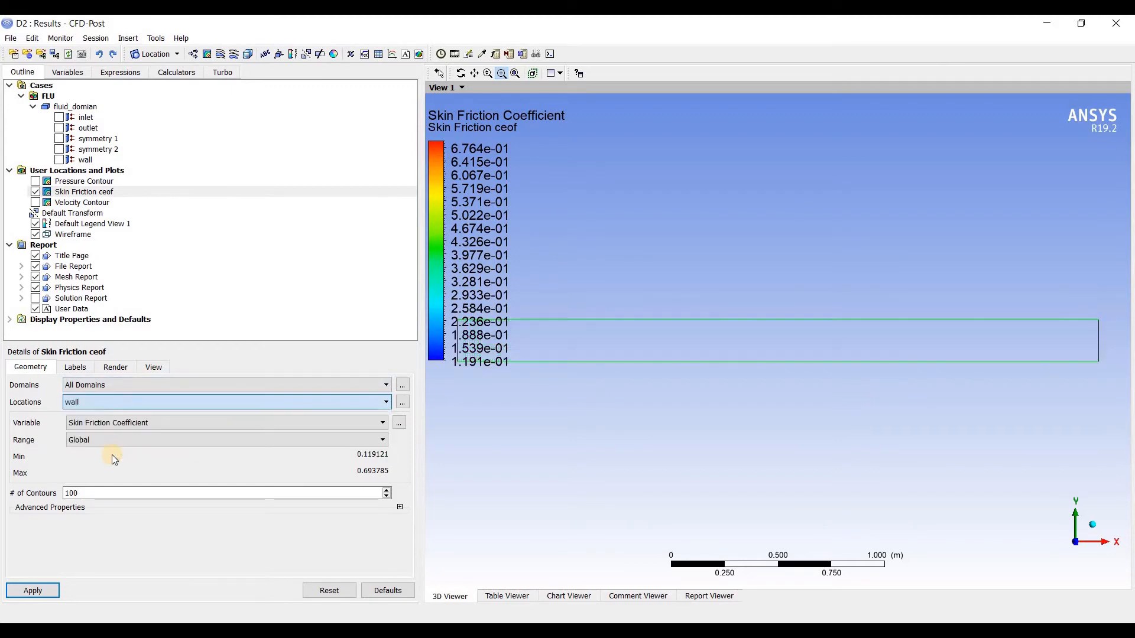
click(26, 590)
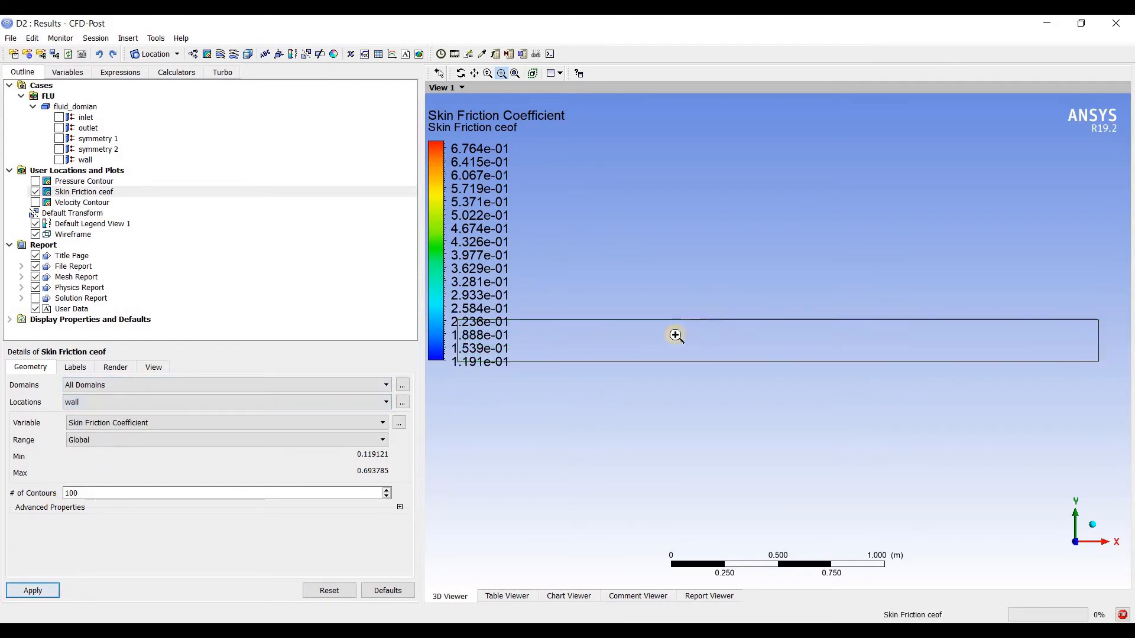
Step: Examine the skin friction contour closely along the pipe wall, then delete it from the plots
middle_drag(753, 319, 750, 386)
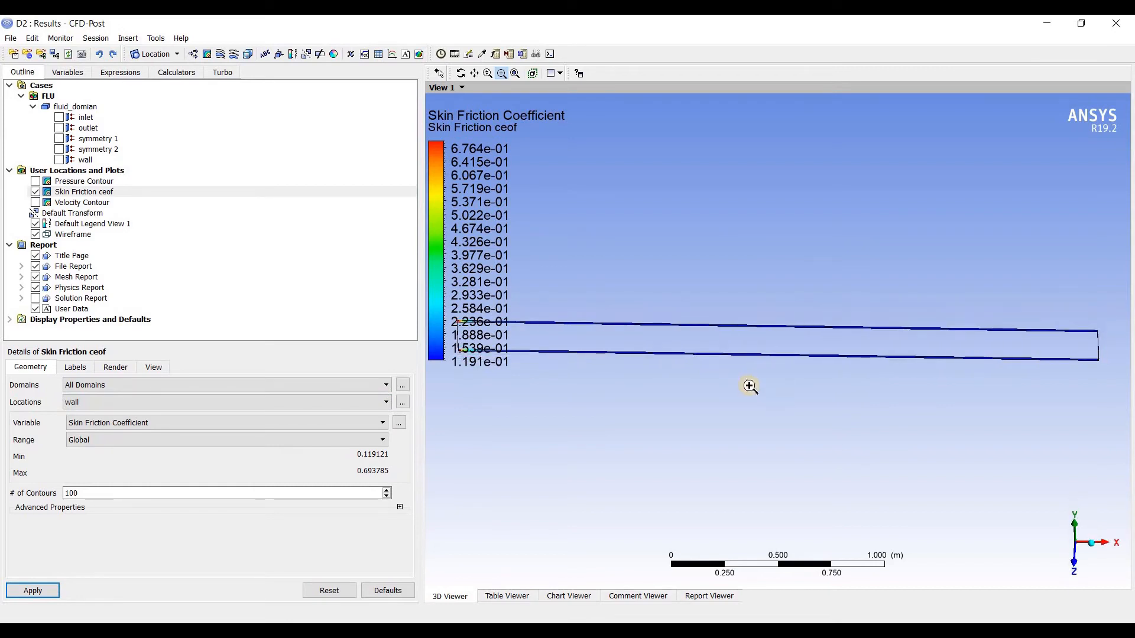
scroll(805, 314, up, 10)
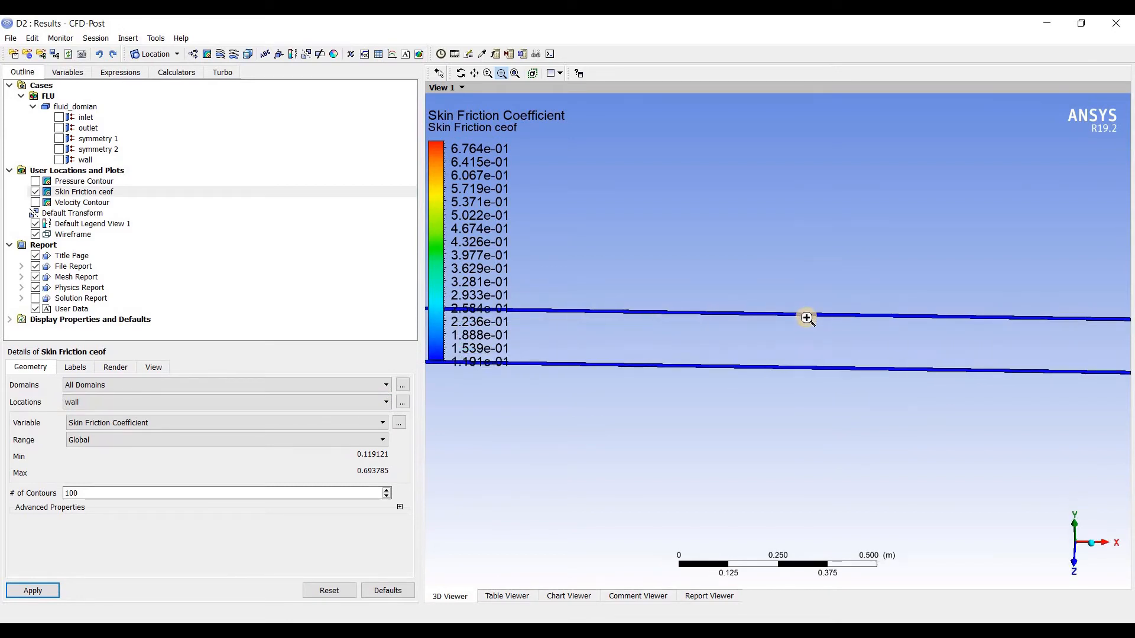
scroll(807, 314, up, 4)
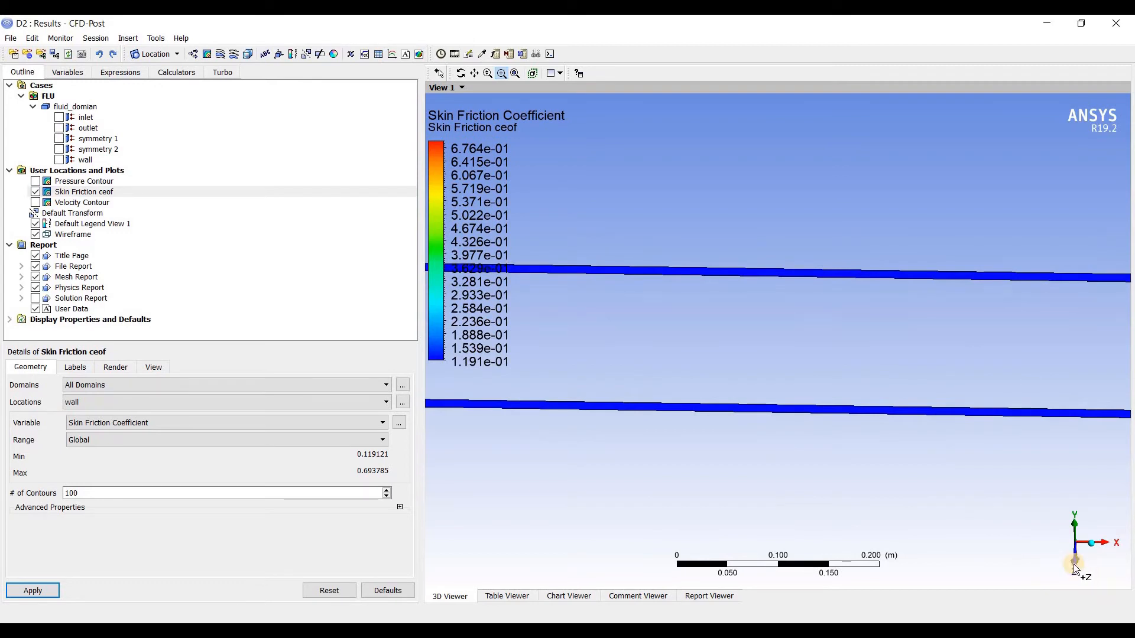
click(1075, 567)
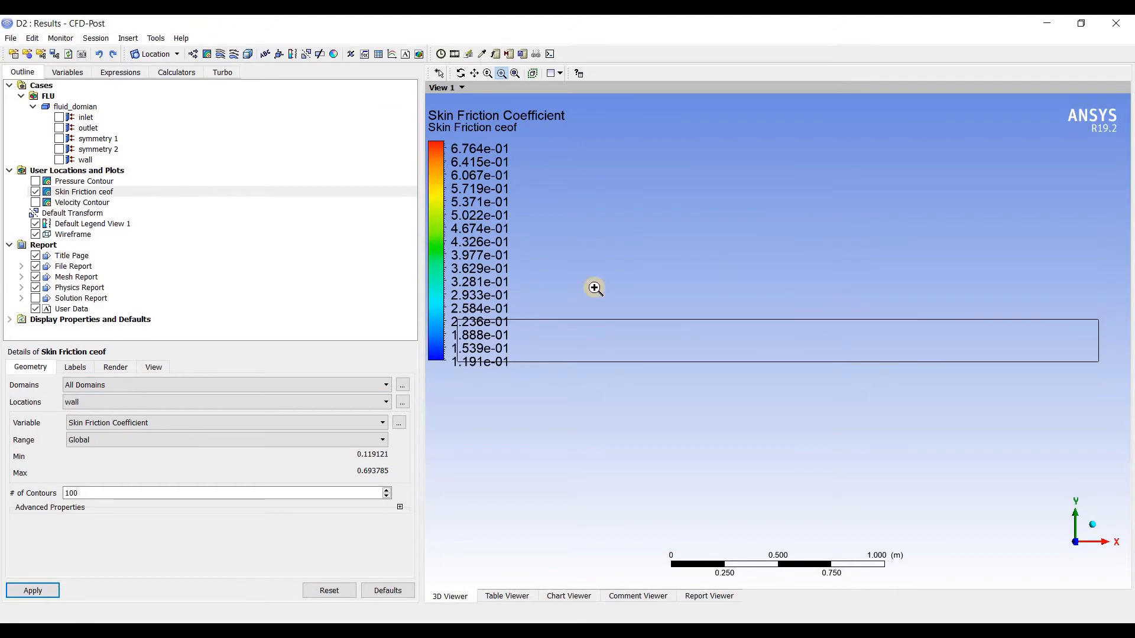
right_click(125, 193)
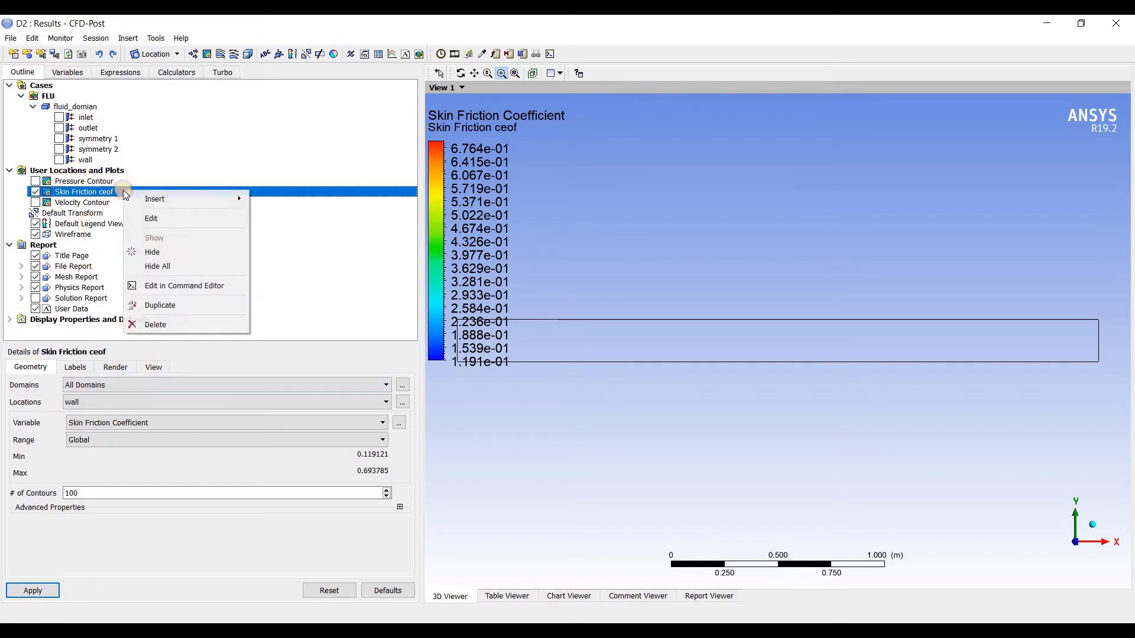
click(206, 323)
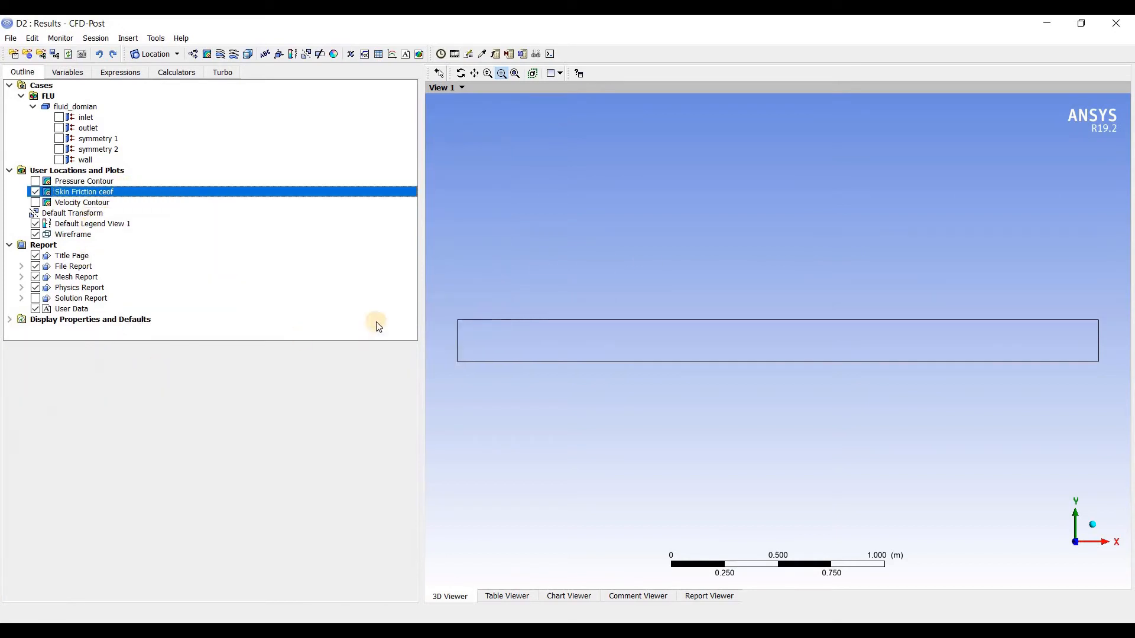
click(176, 54)
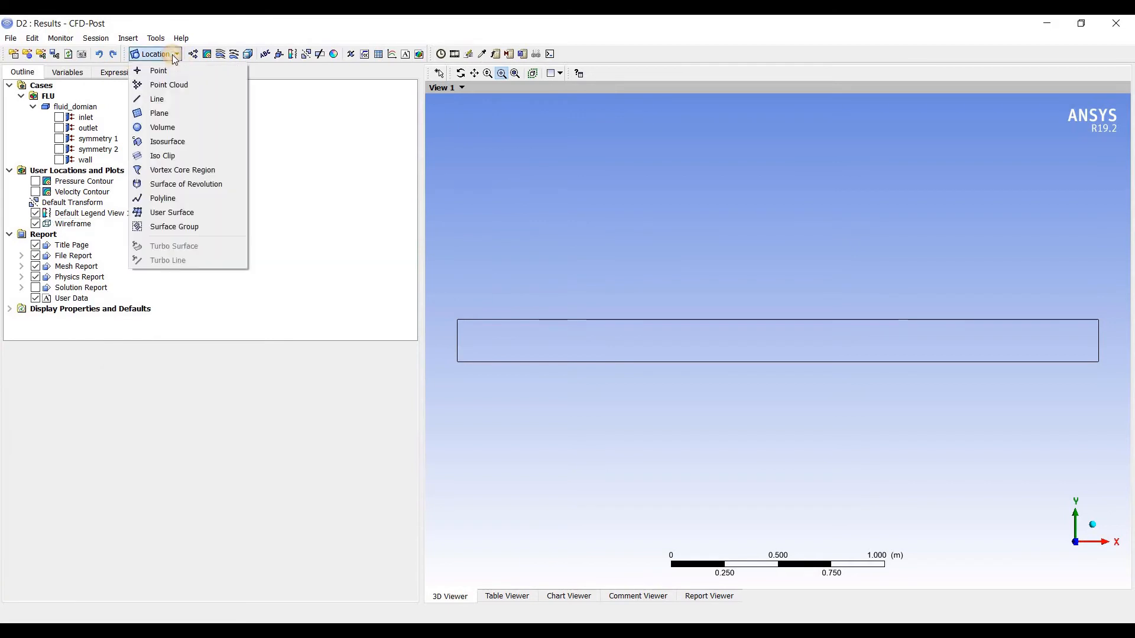
click(196, 101)
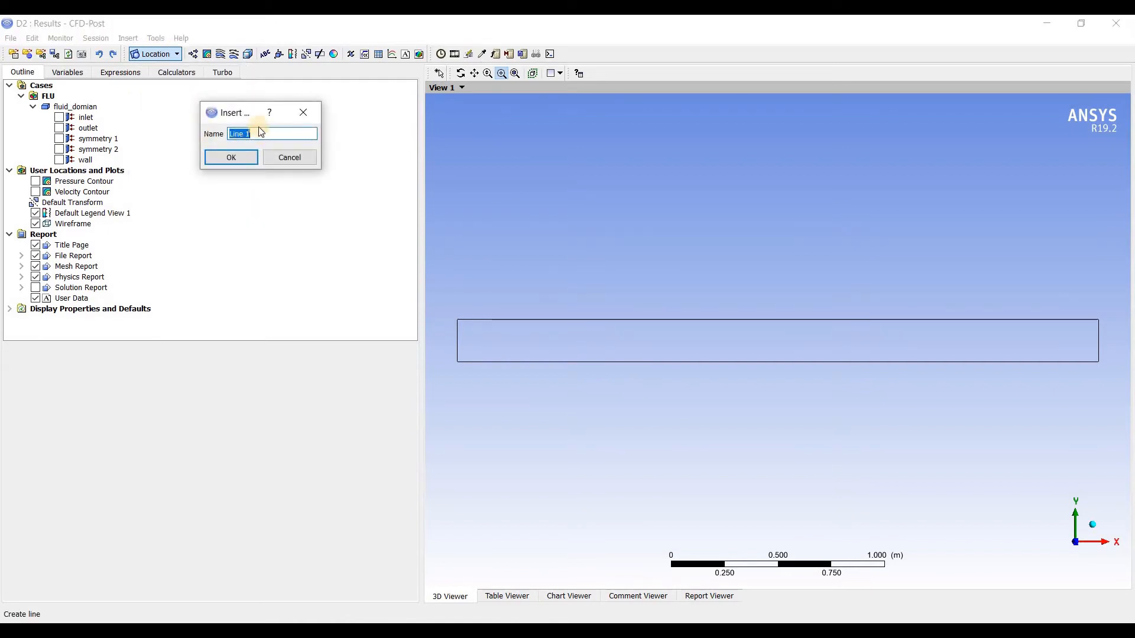
click(288, 158)
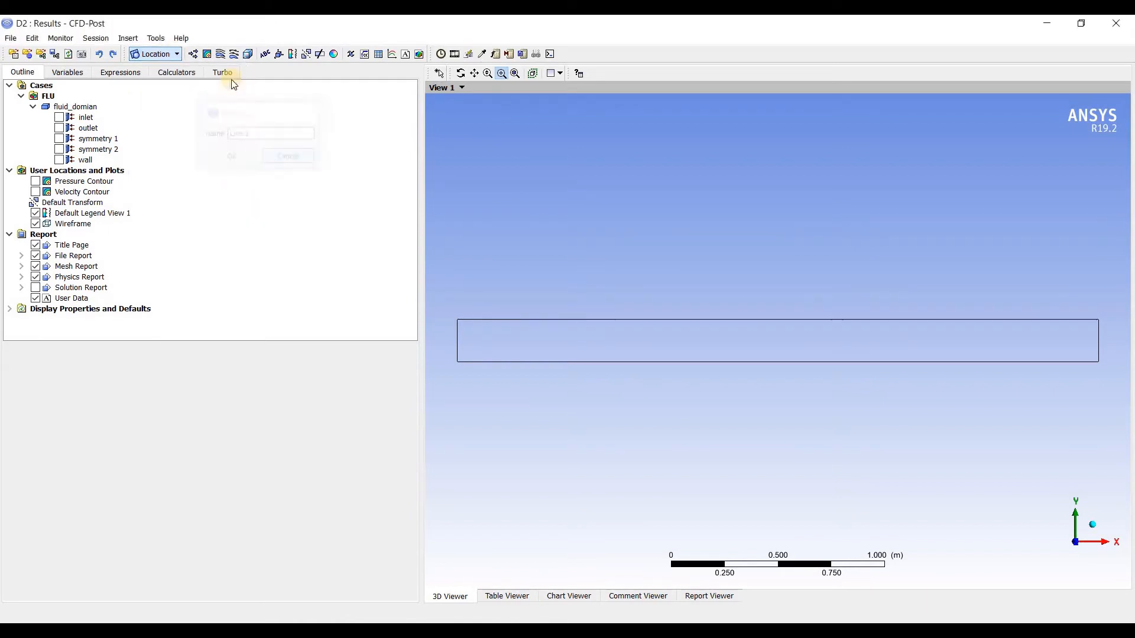
Step: Insert a new line location, keeping the default name
click(171, 57)
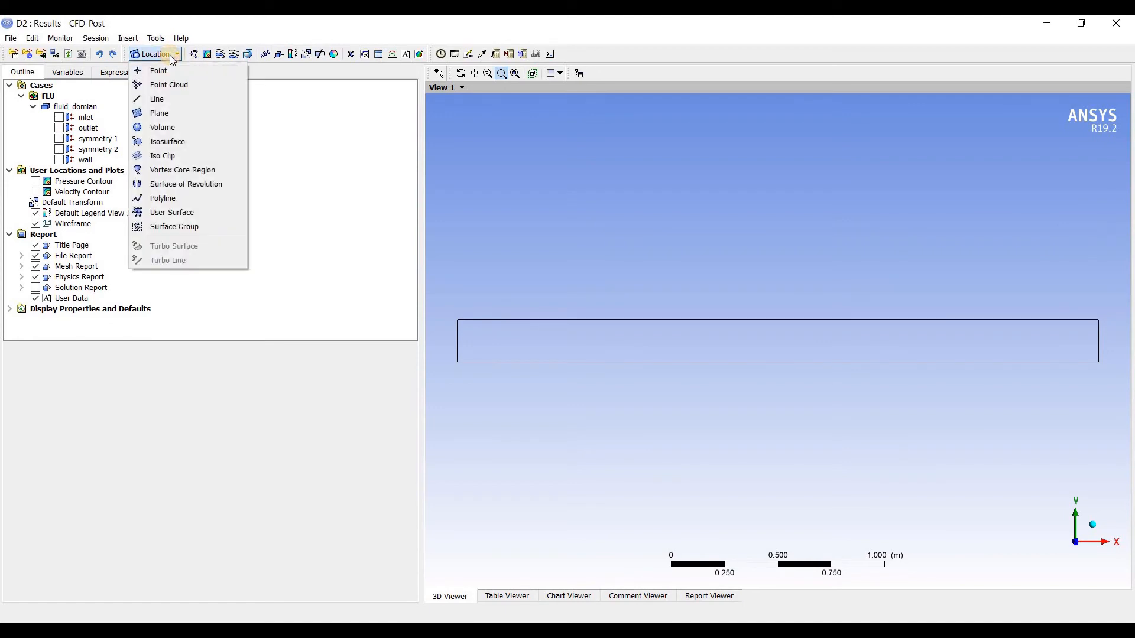
click(178, 99)
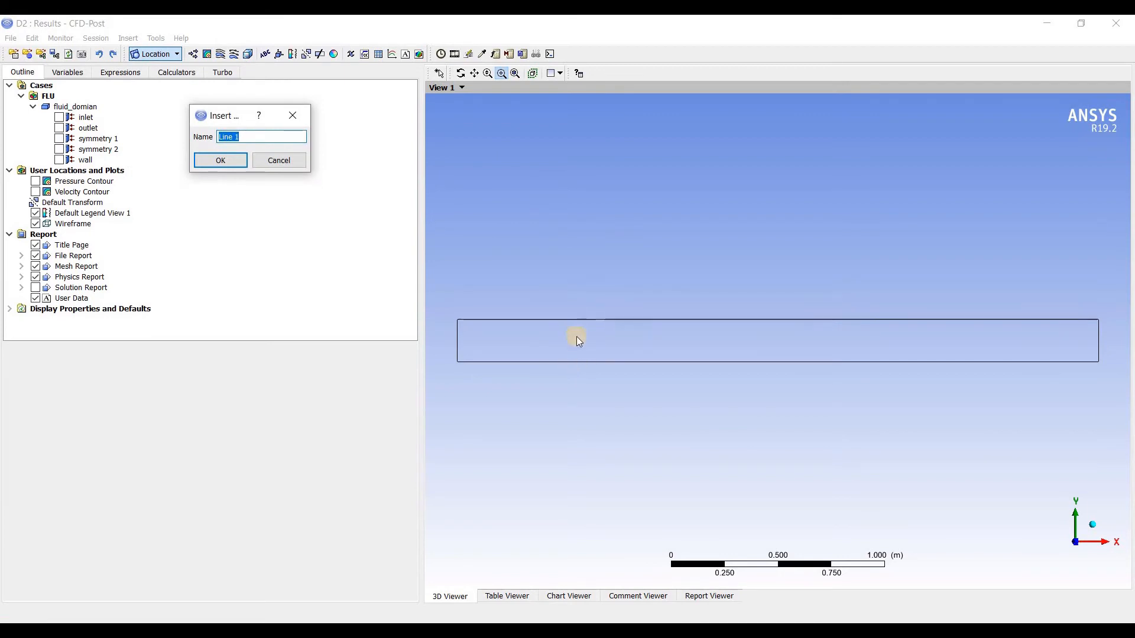
click(221, 162)
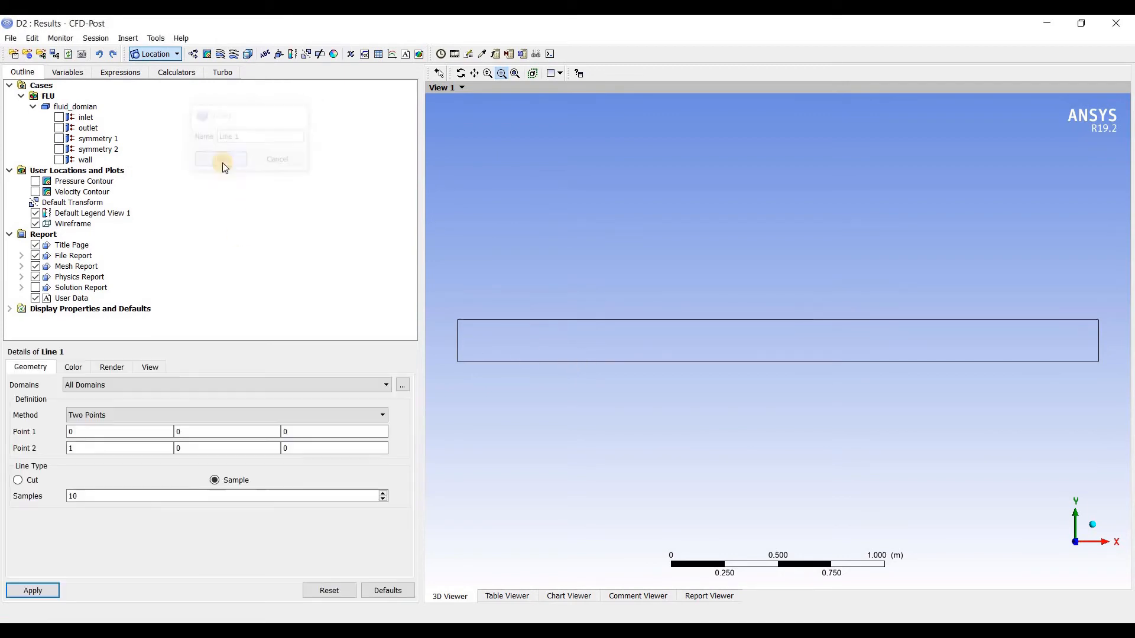
Step: Define the line by two points, from 0, 0, 0 to 0.004, 0.2, 0, and apply it
click(116, 432)
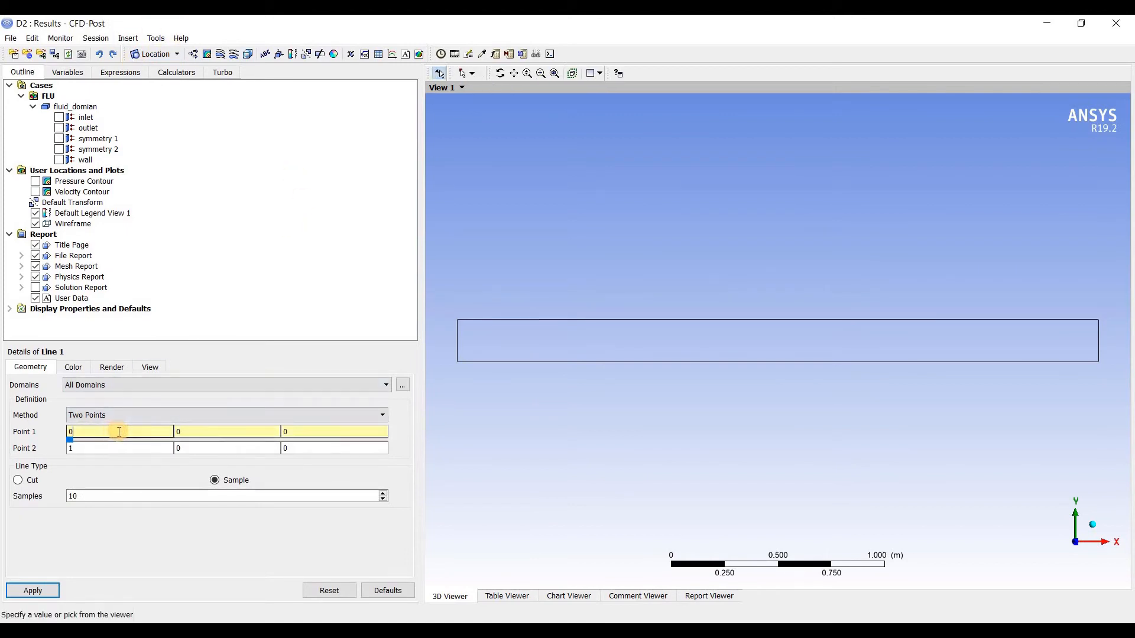
click(79, 448)
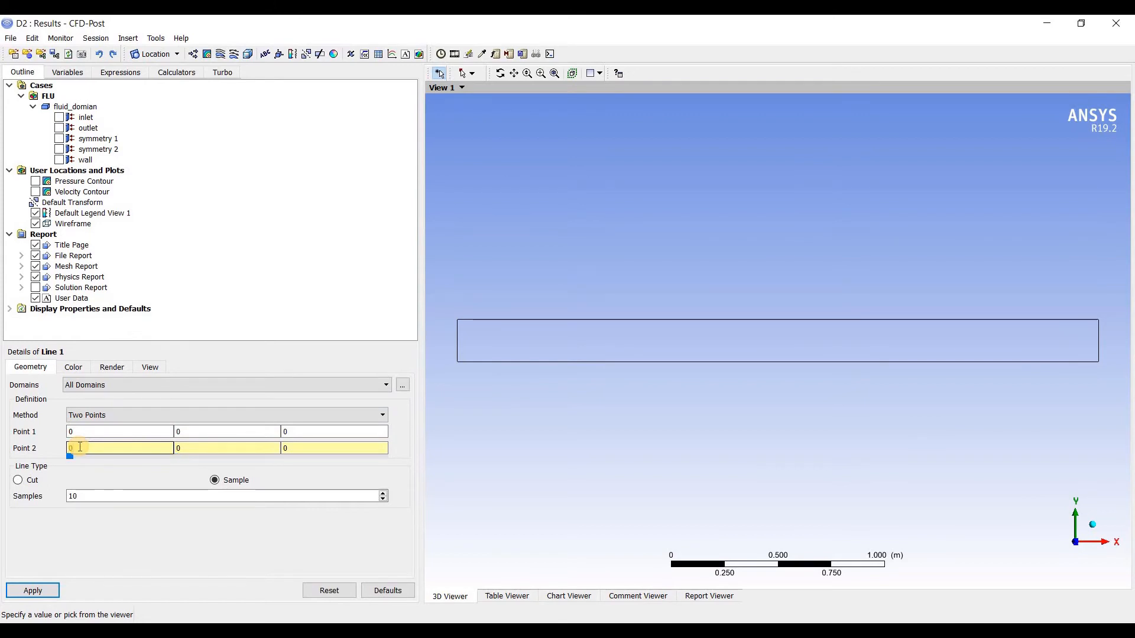
click(196, 452)
text(.)
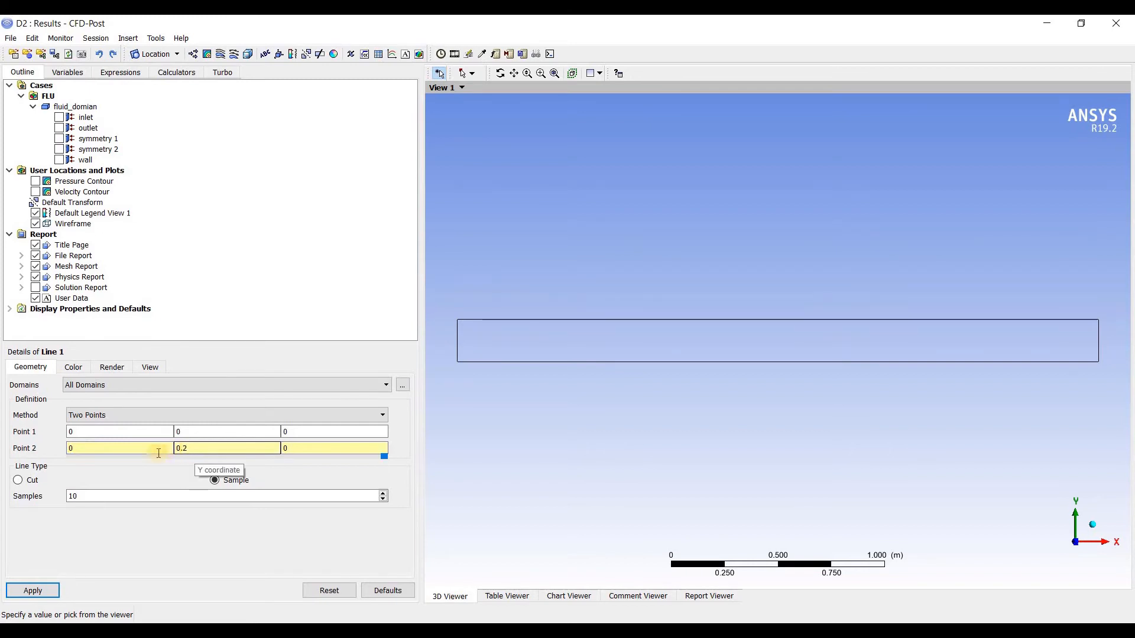
text(2)
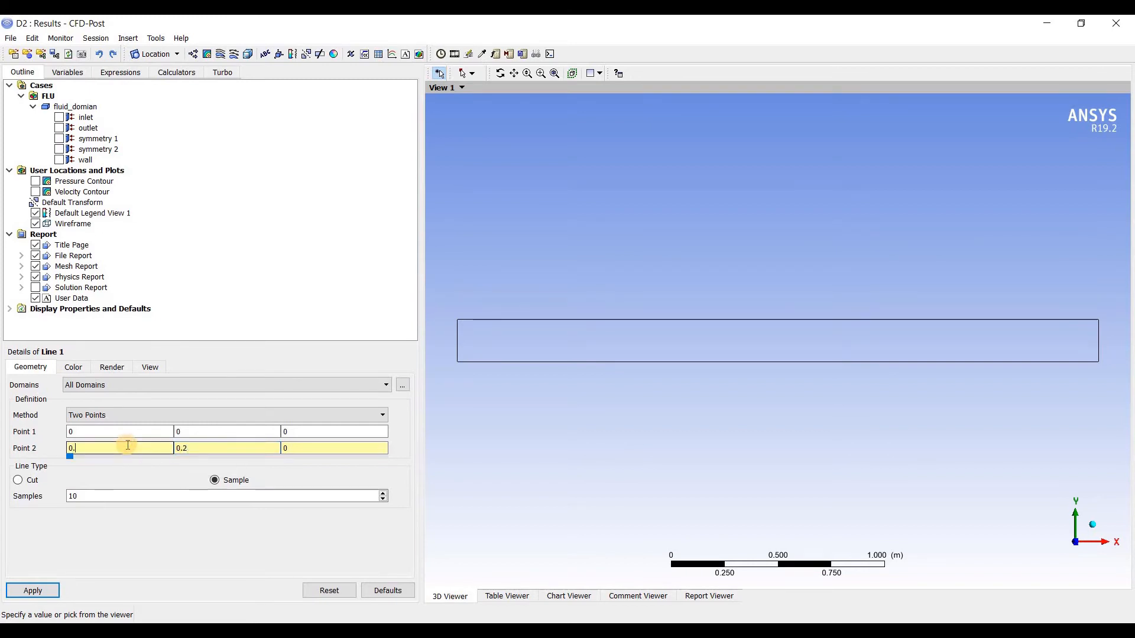
text(.004)
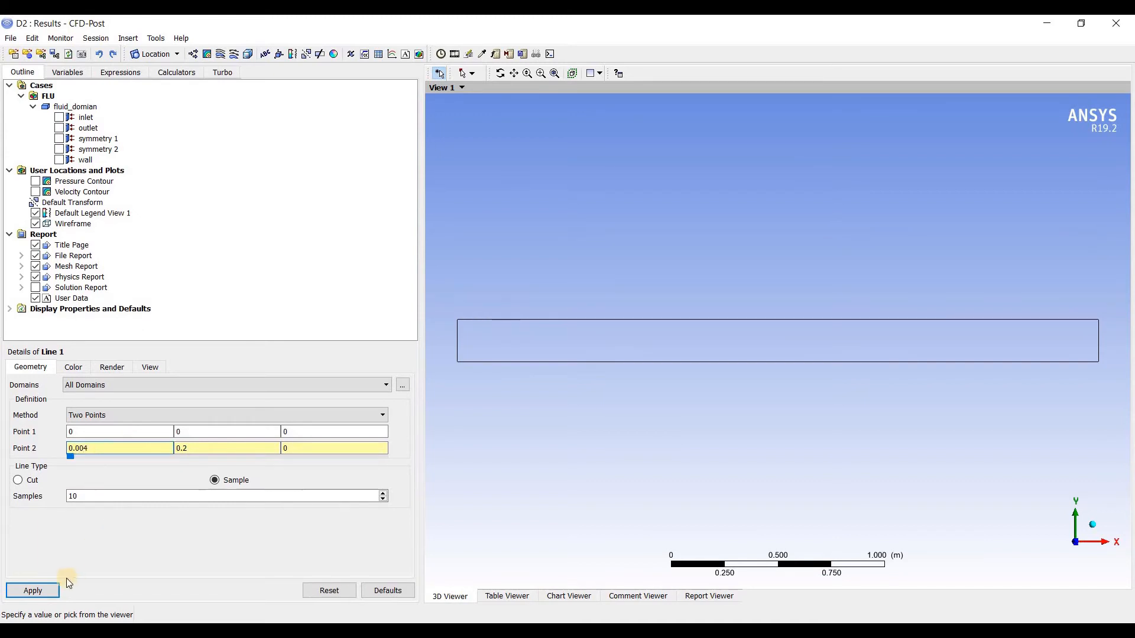
click(34, 592)
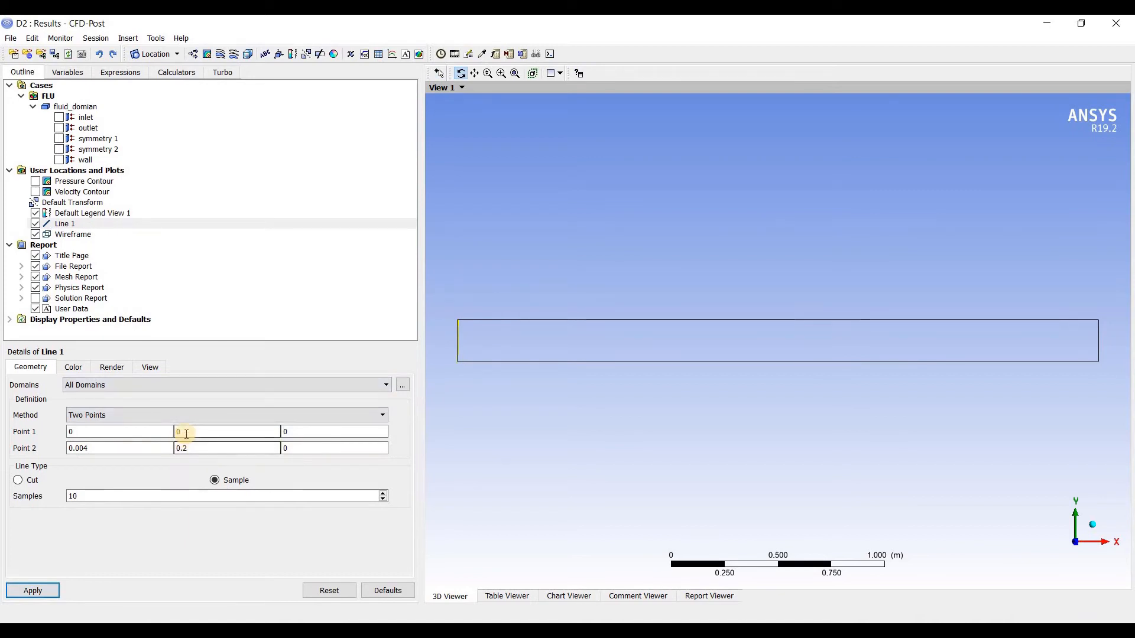
Step: Set the Y coordinate of the line's Point 1 to 0.2 and apply the change
scroll(528, 364, up, 5)
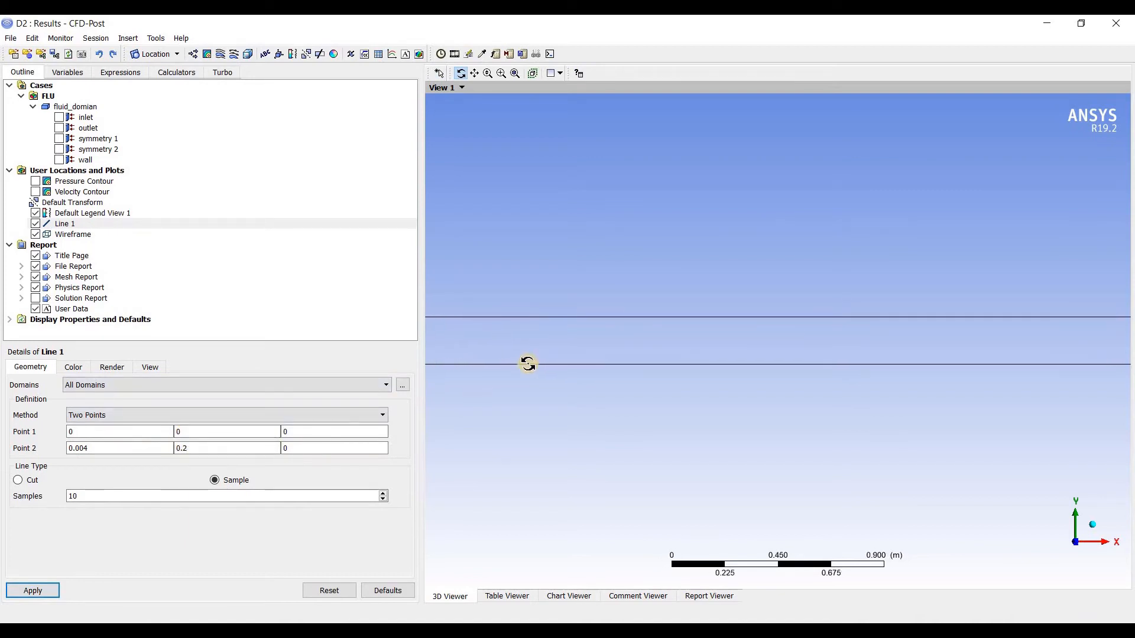
scroll(527, 362, down, 6)
click(230, 432)
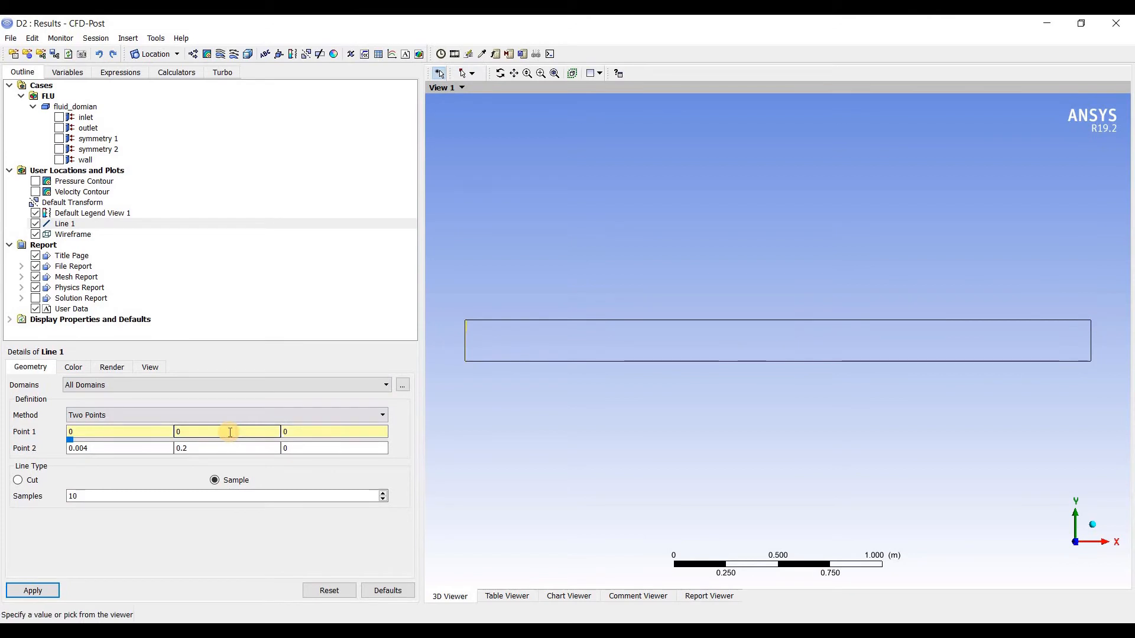
text(.)
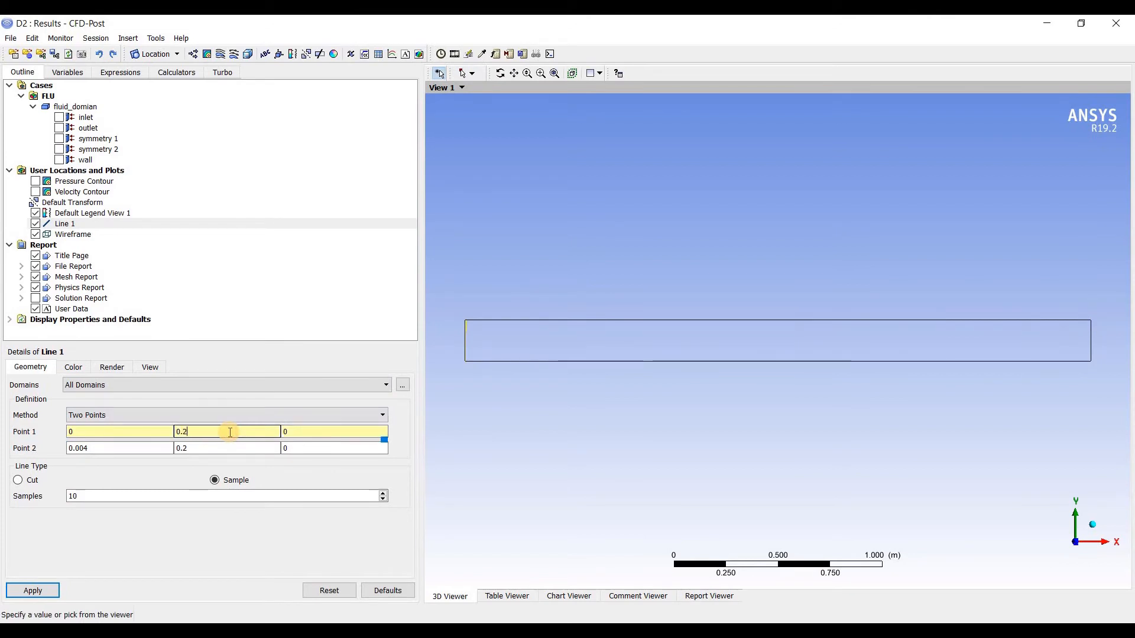
text(2)
click(42, 590)
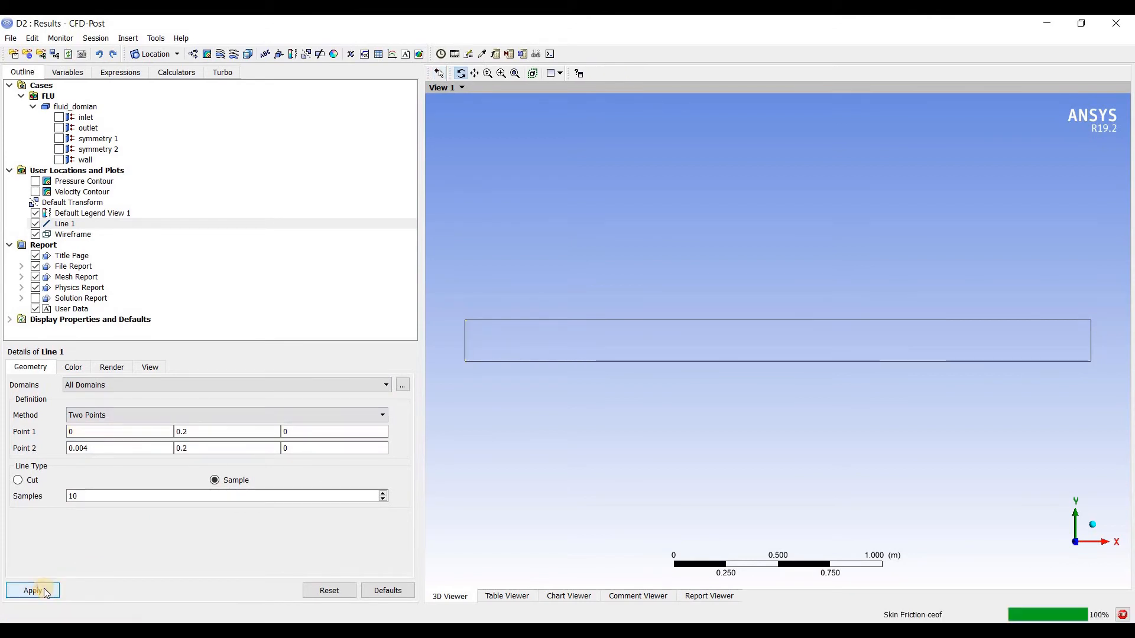
Step: Redefine the line's Point 1 as 0.004, 0, 0 and apply the change
click(203, 435)
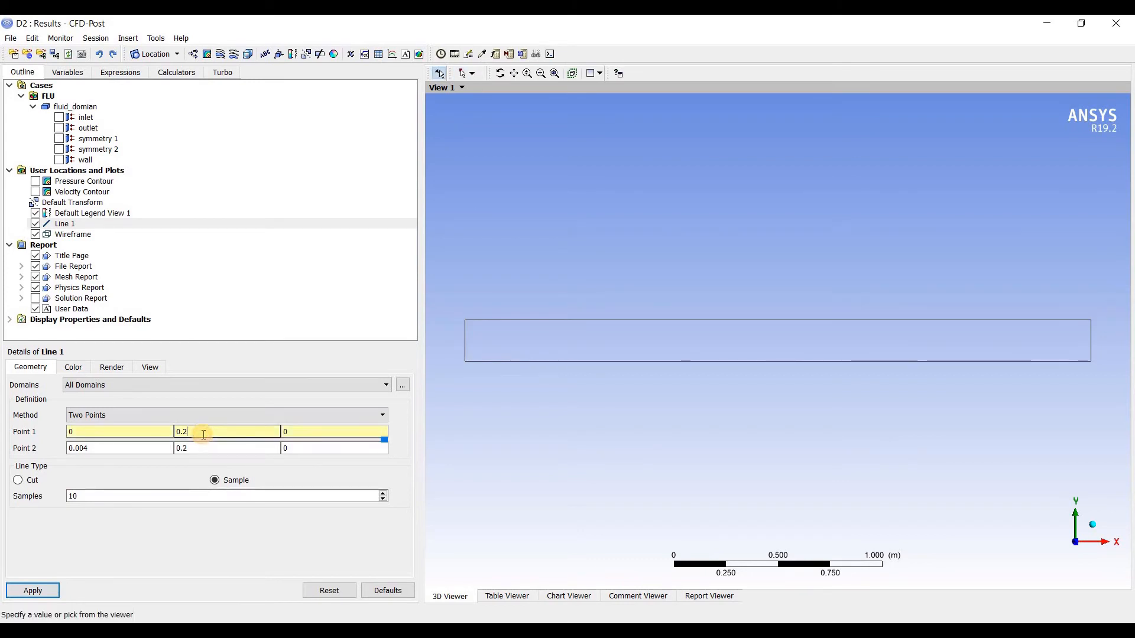
text(0)
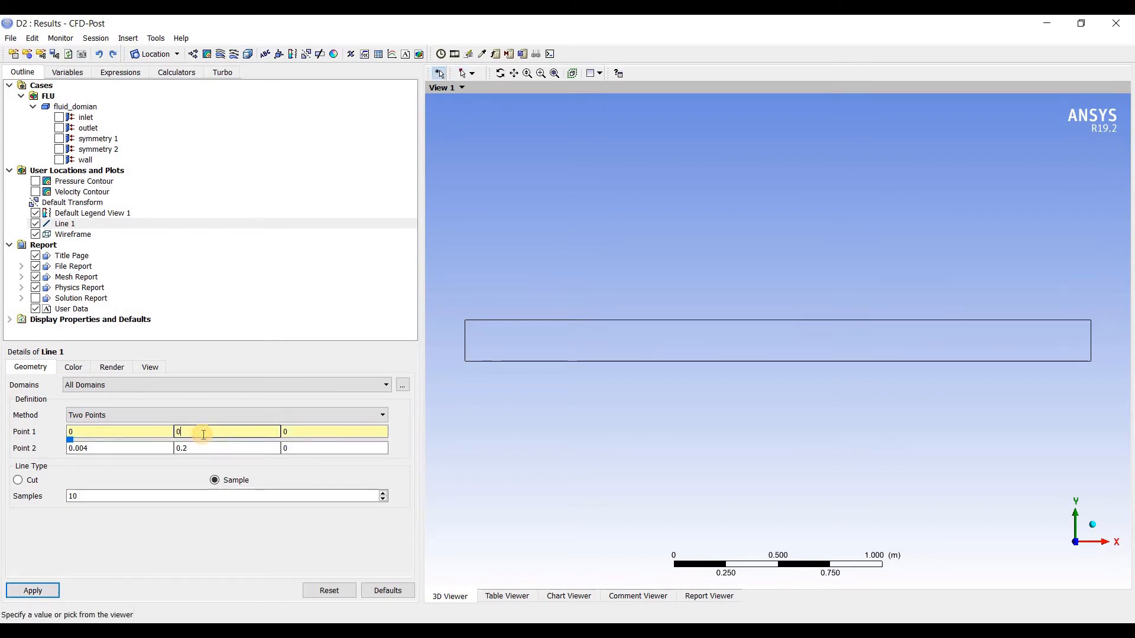
click(31, 591)
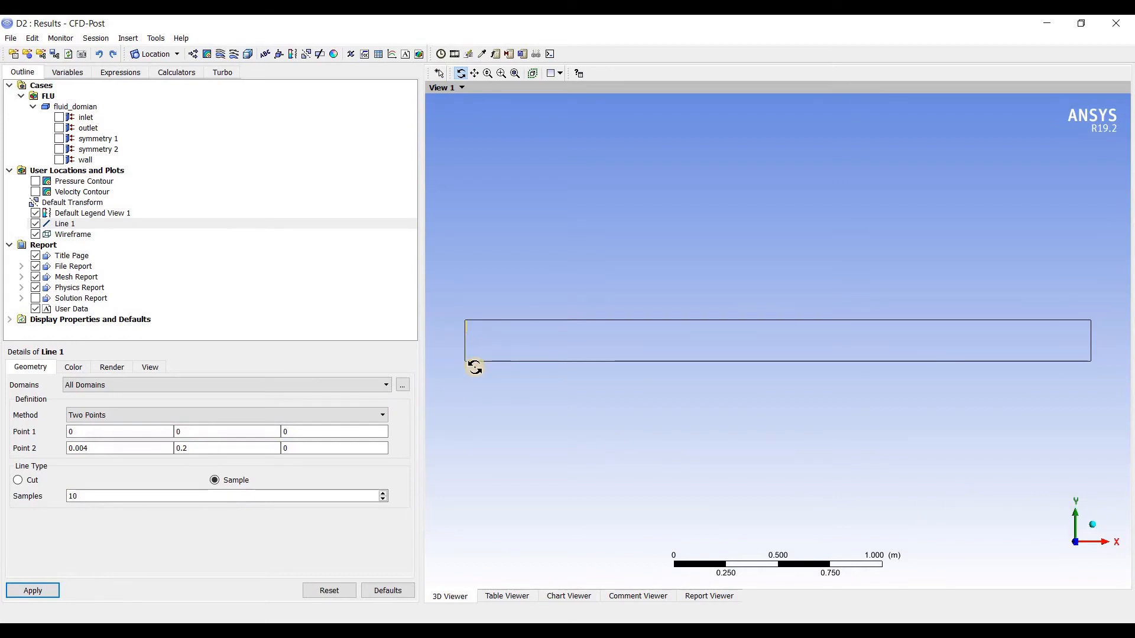
click(83, 432)
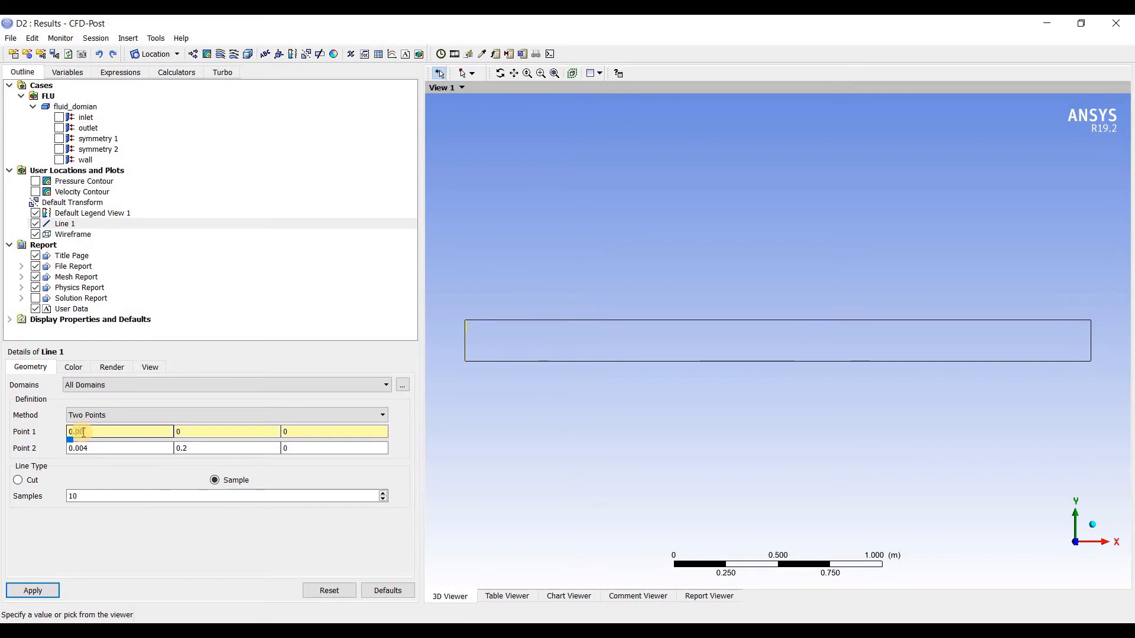
click(27, 590)
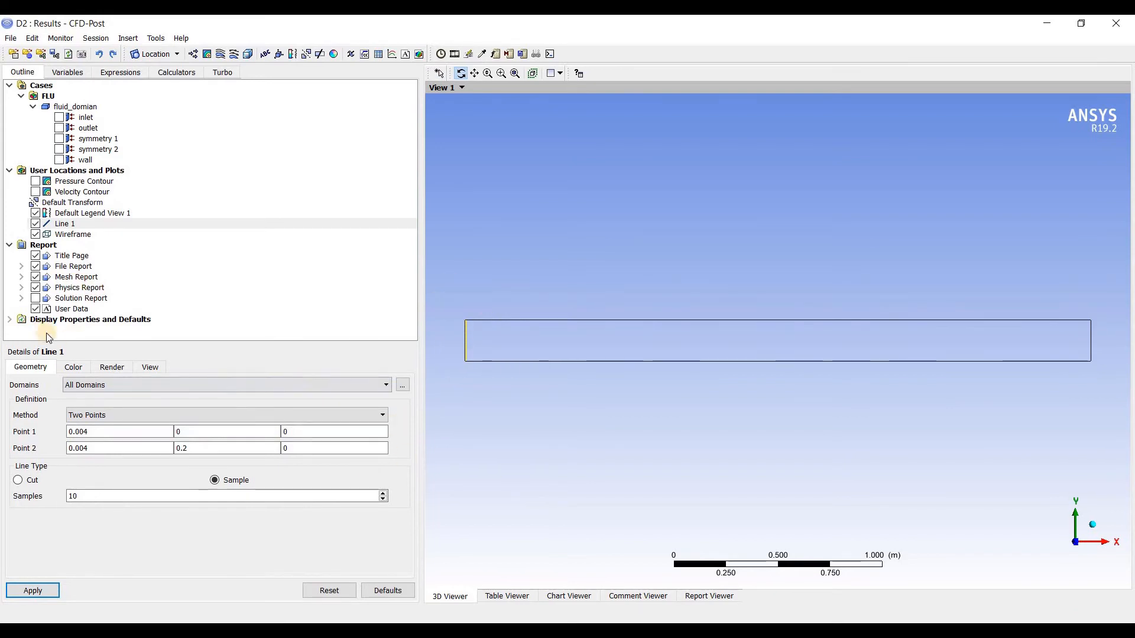
Step: Start a data export and name the output file velocity_profile.csv in the project's user_files folder
click(12, 39)
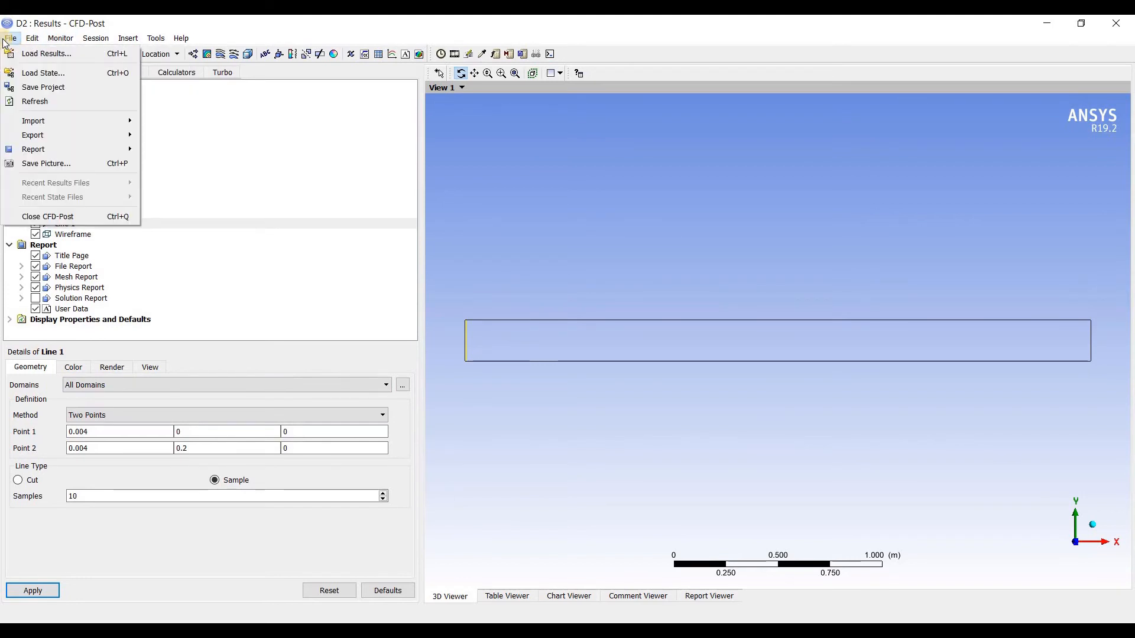
mouse_move(51, 135)
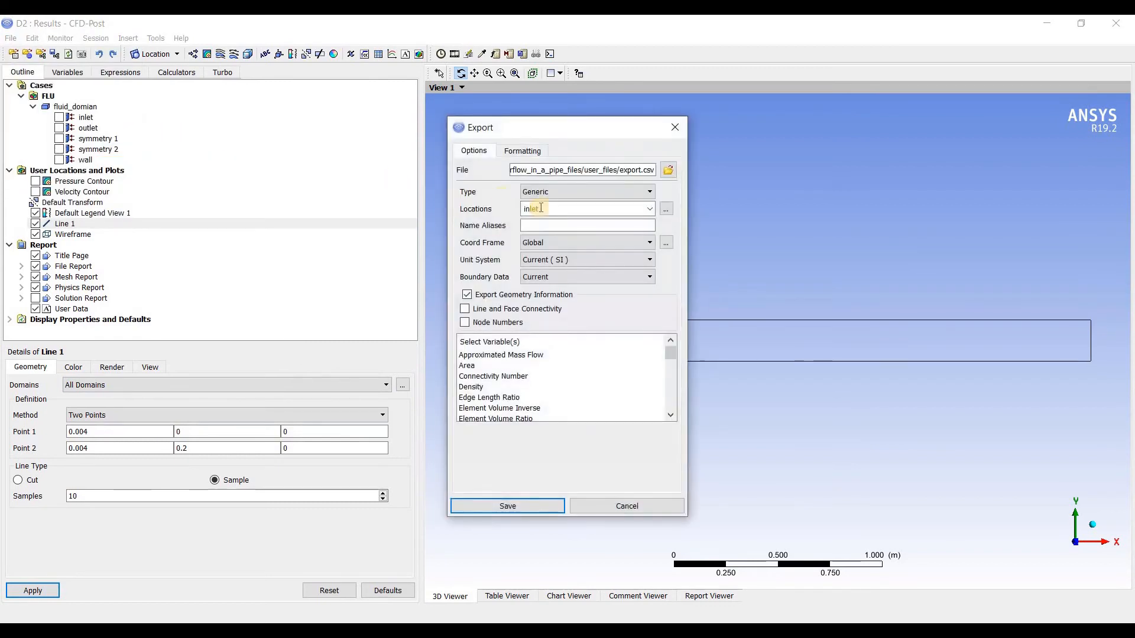
click(639, 171)
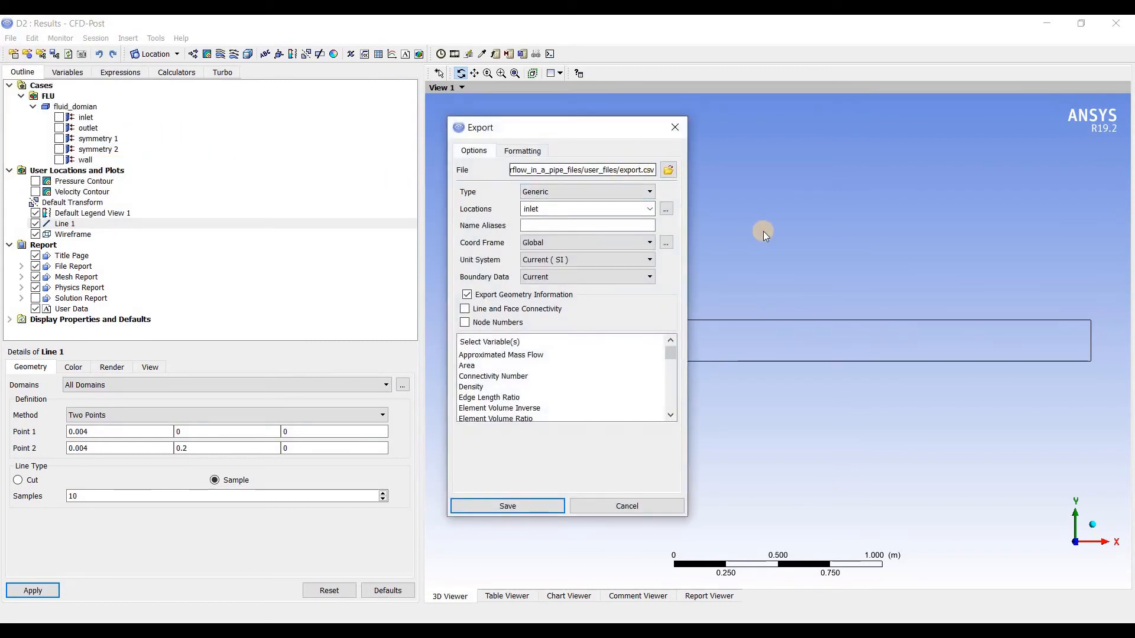
key(BackSpace)
key(BackSpace)
key(BackSpace)
key(BackSpace)
key(BackSpace)
key(BackSpace)
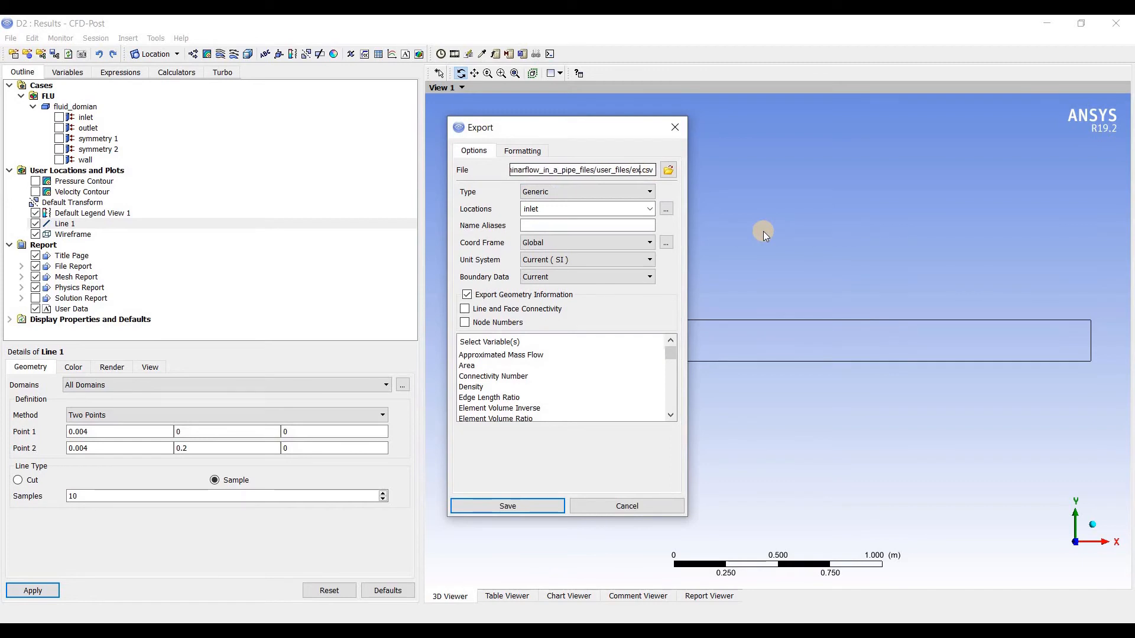
text(velocity)
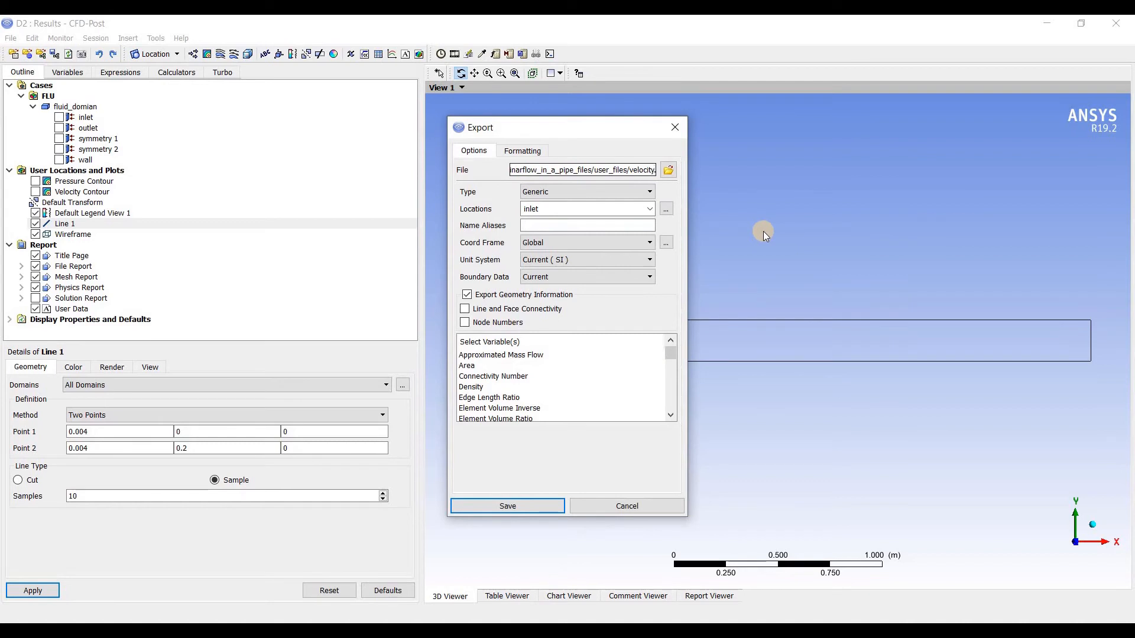
text(_p)
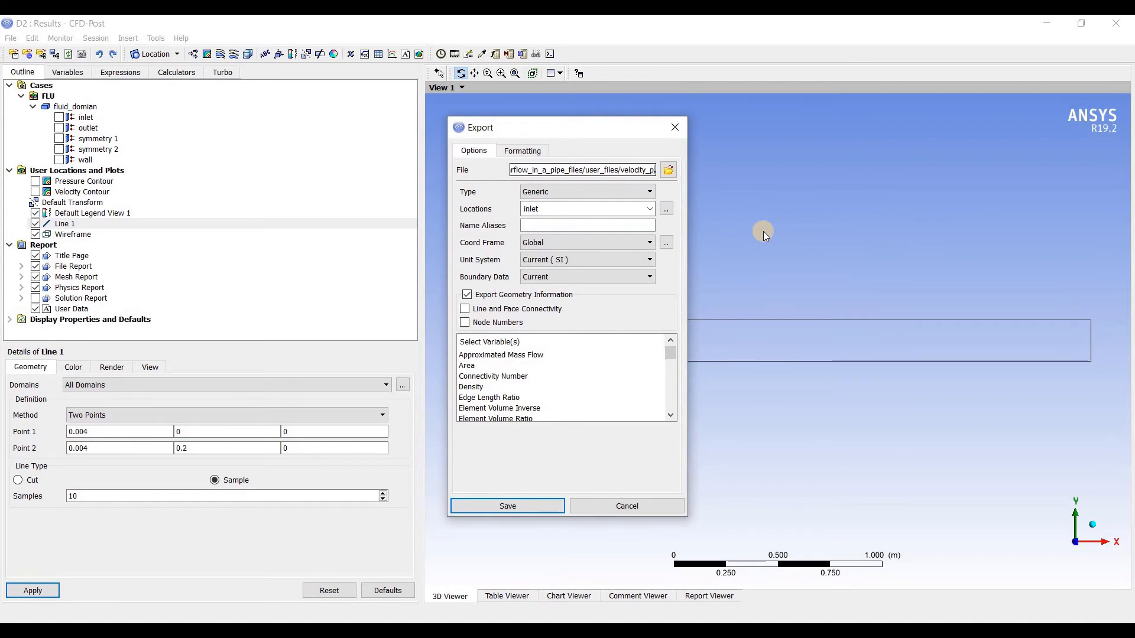
text(rofile.)
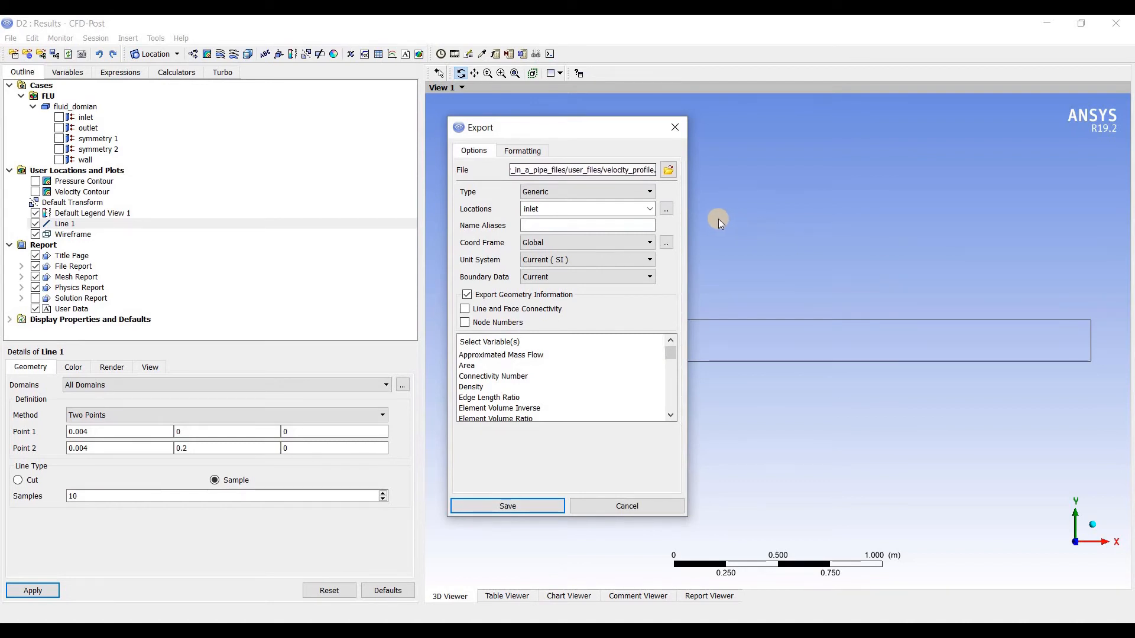
text(csv)
Step: Choose Line 1 as the export location and Velocity as the variable, and save the export
click(650, 210)
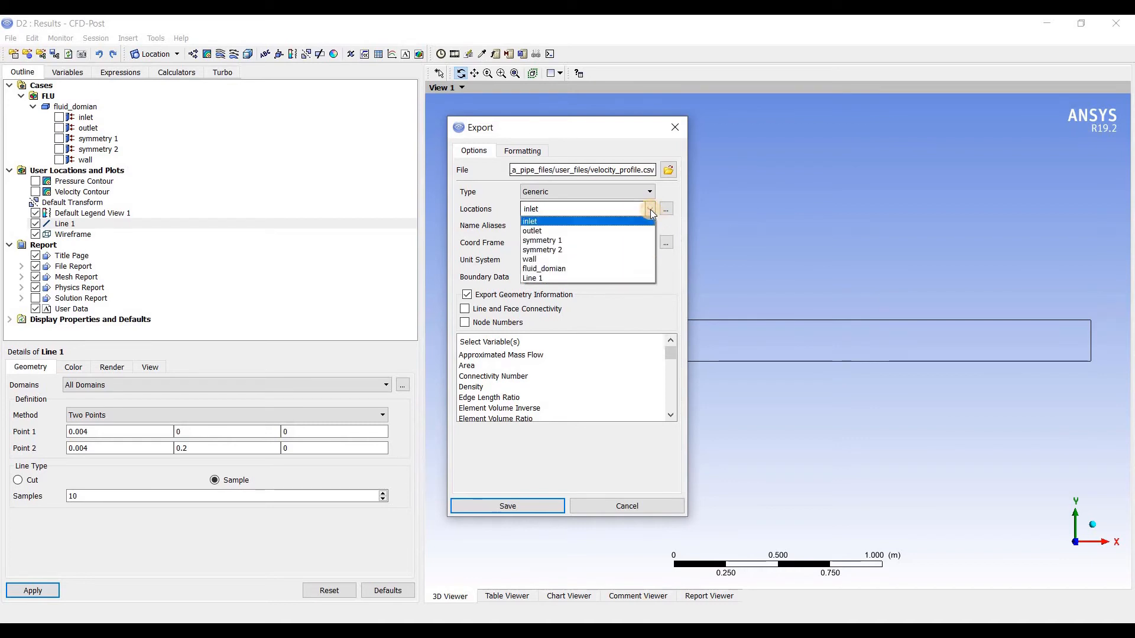
click(628, 278)
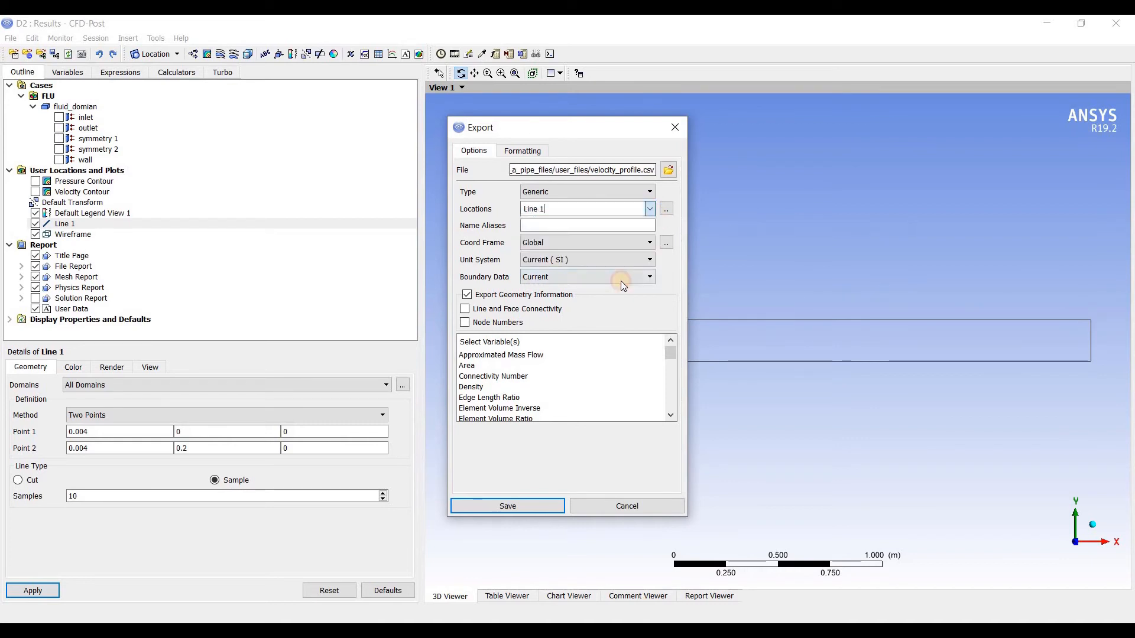
click(549, 224)
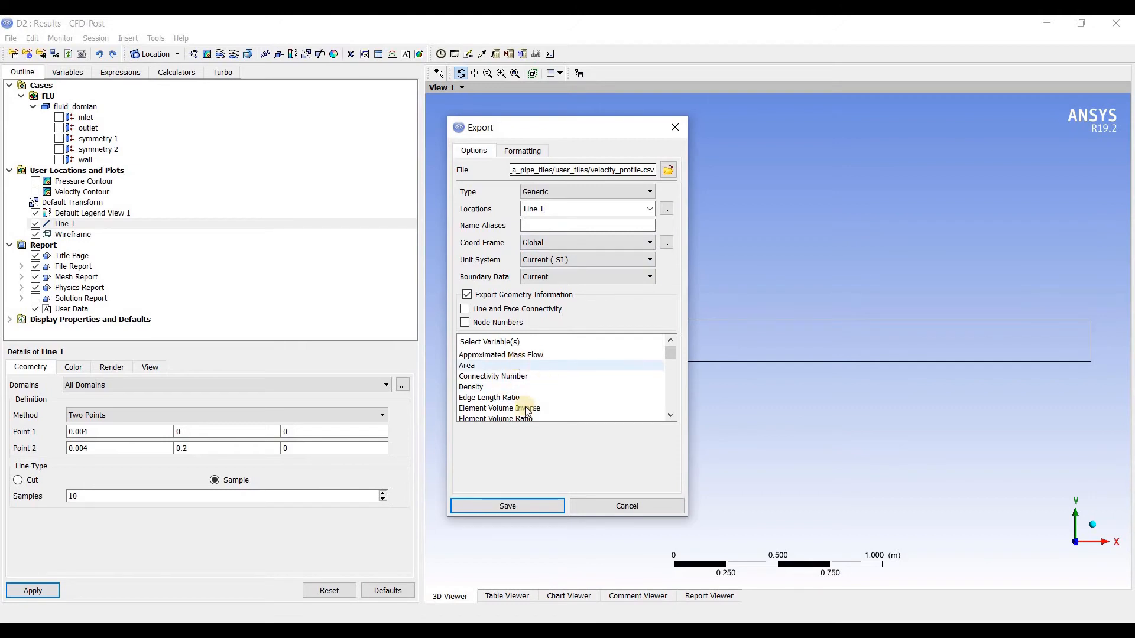
scroll(514, 406, down, 4)
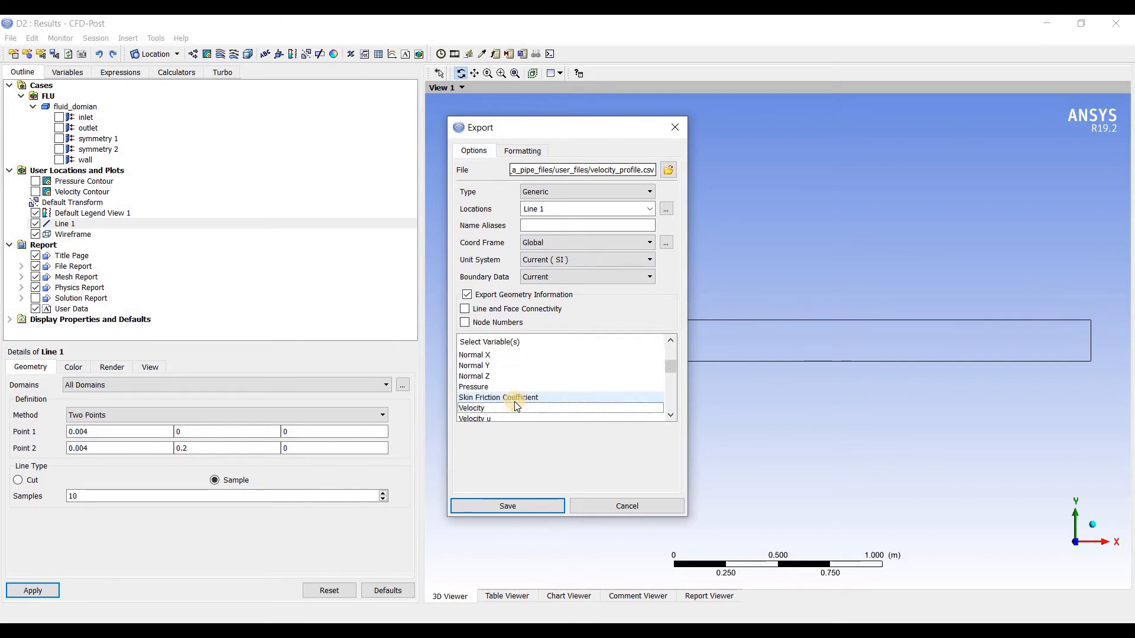
click(507, 407)
click(516, 507)
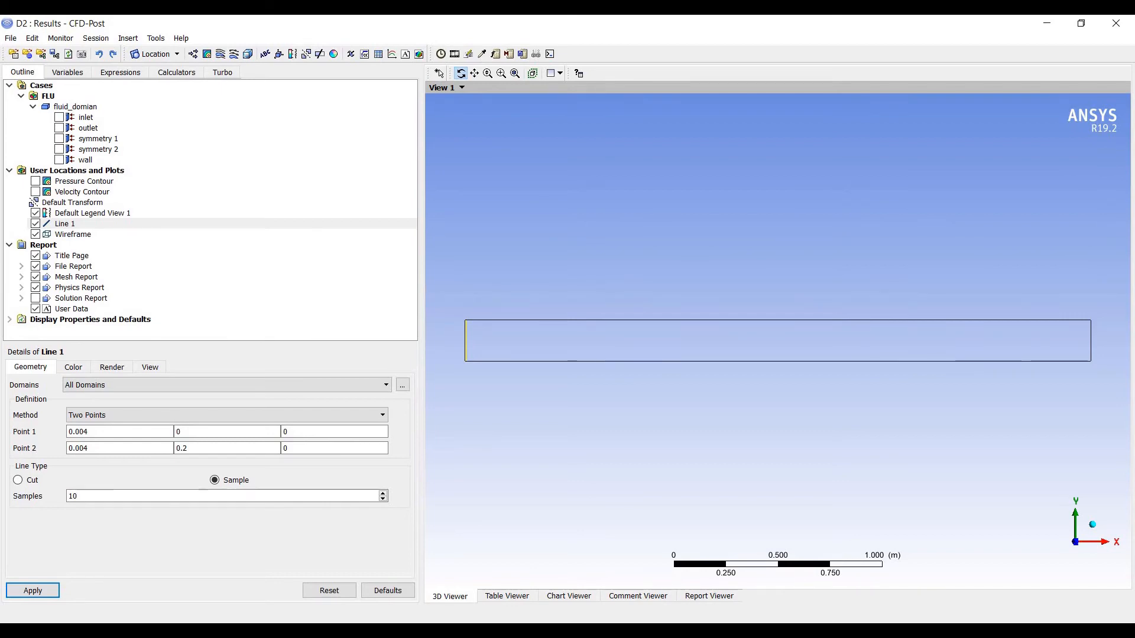
Step: Switch to File Explorer and open the velocity_profile file from Documents, laminarflow_in_a_pipe_files, user_files in a maximized Excel window
mouse_move(382, 632)
click(350, 609)
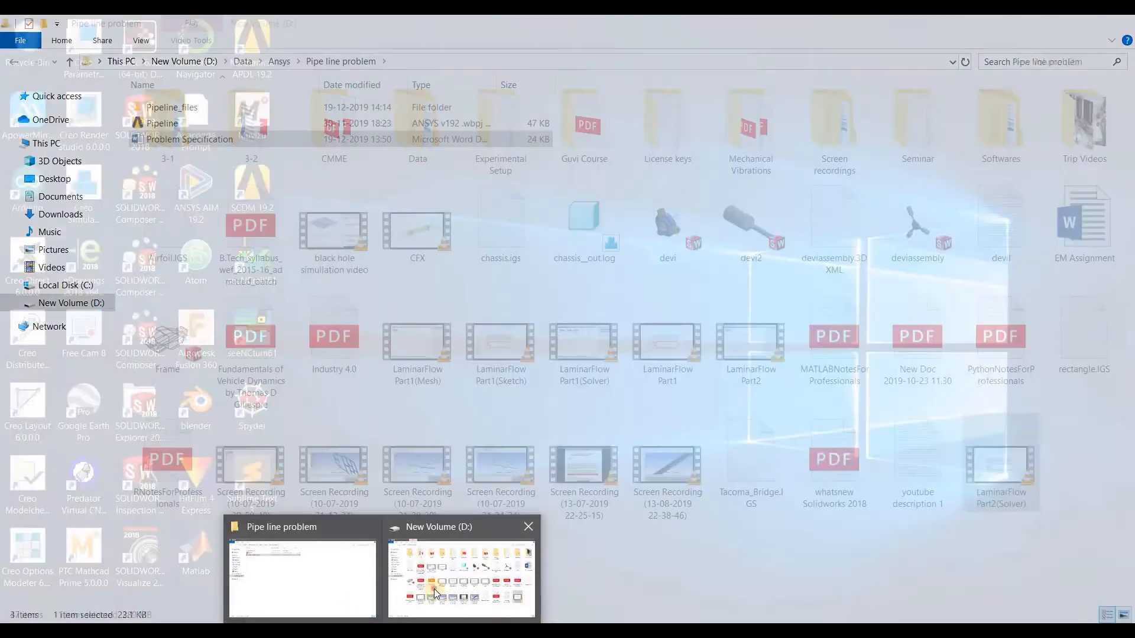
click(435, 586)
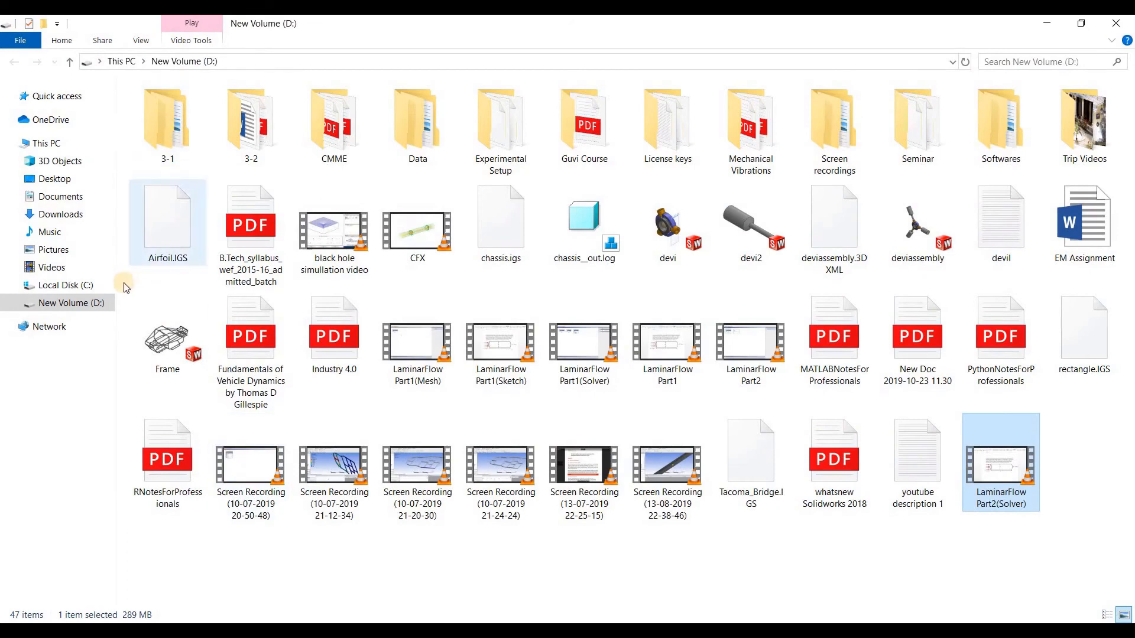
click(98, 303)
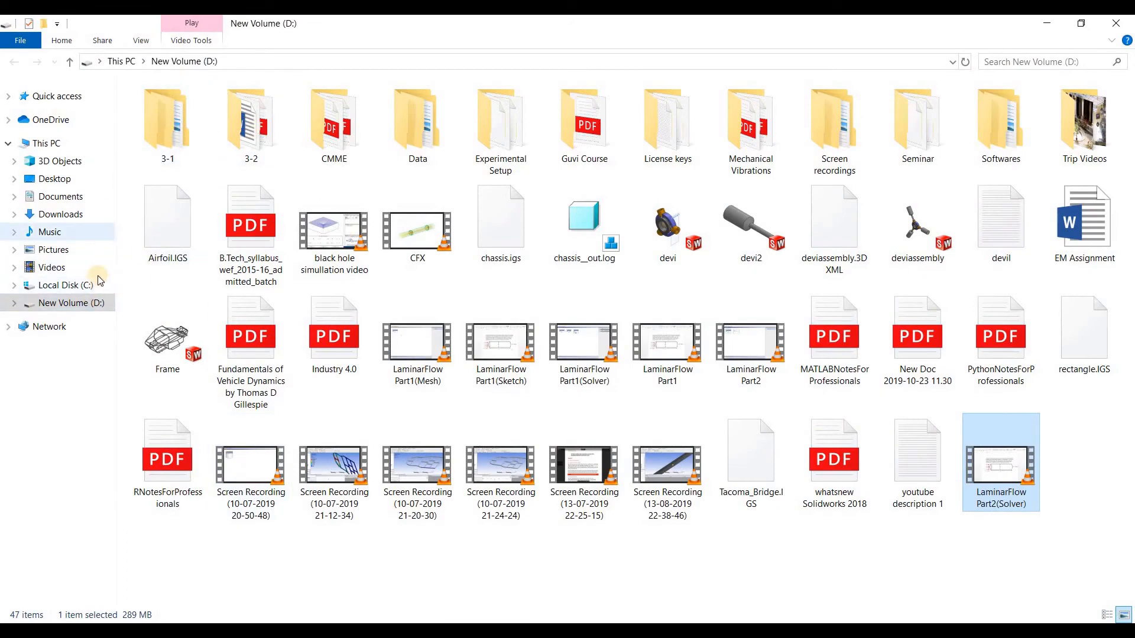
click(95, 284)
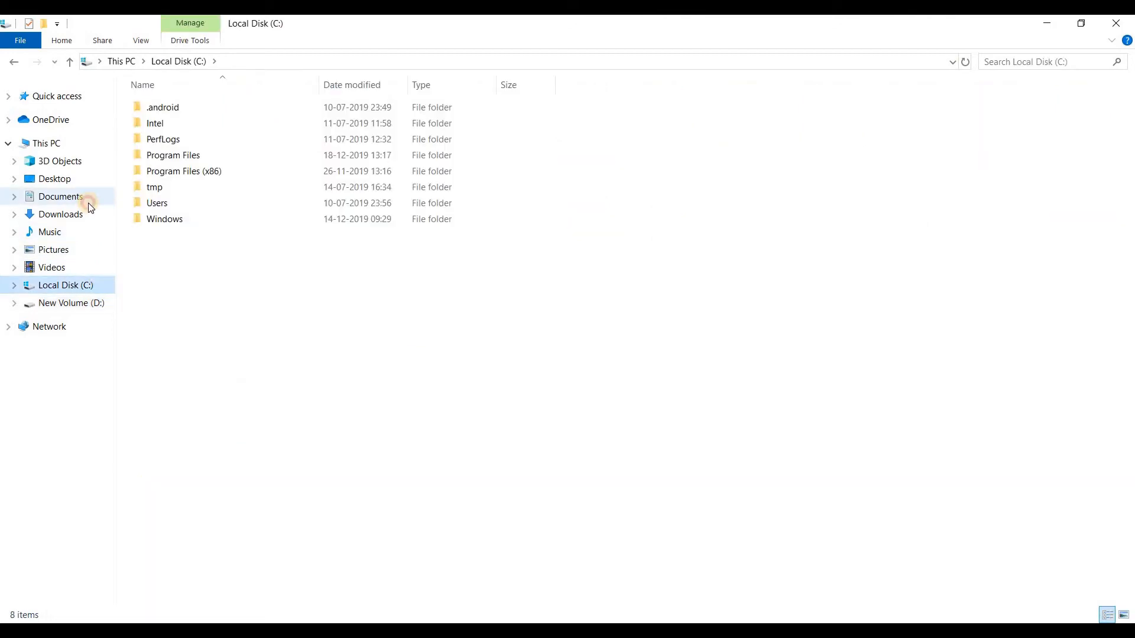
click(88, 204)
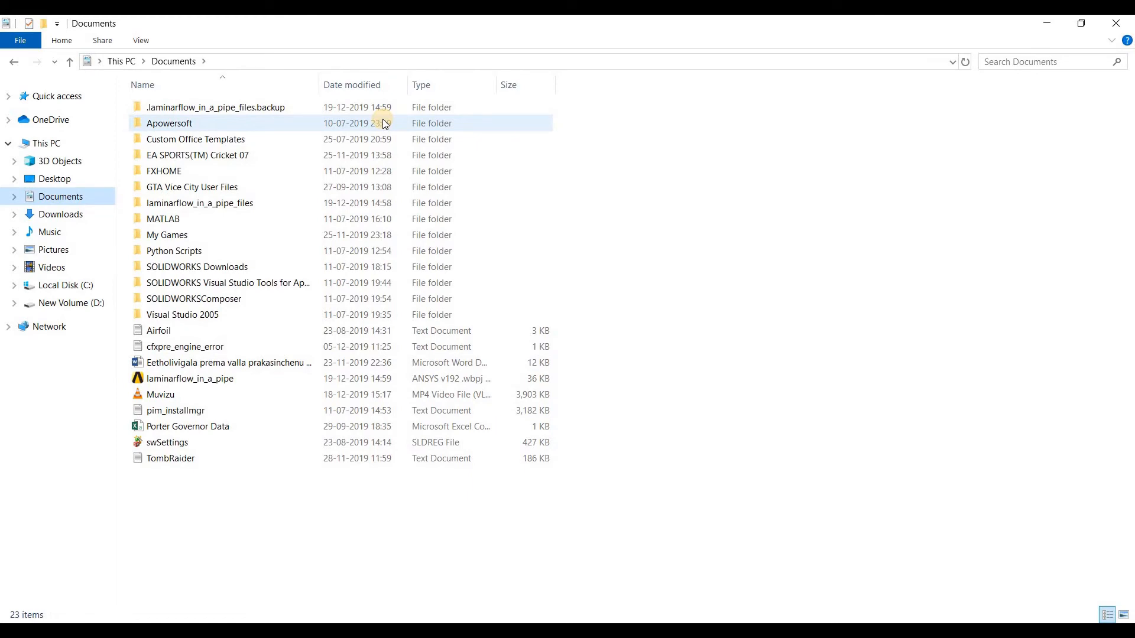
double_click(365, 204)
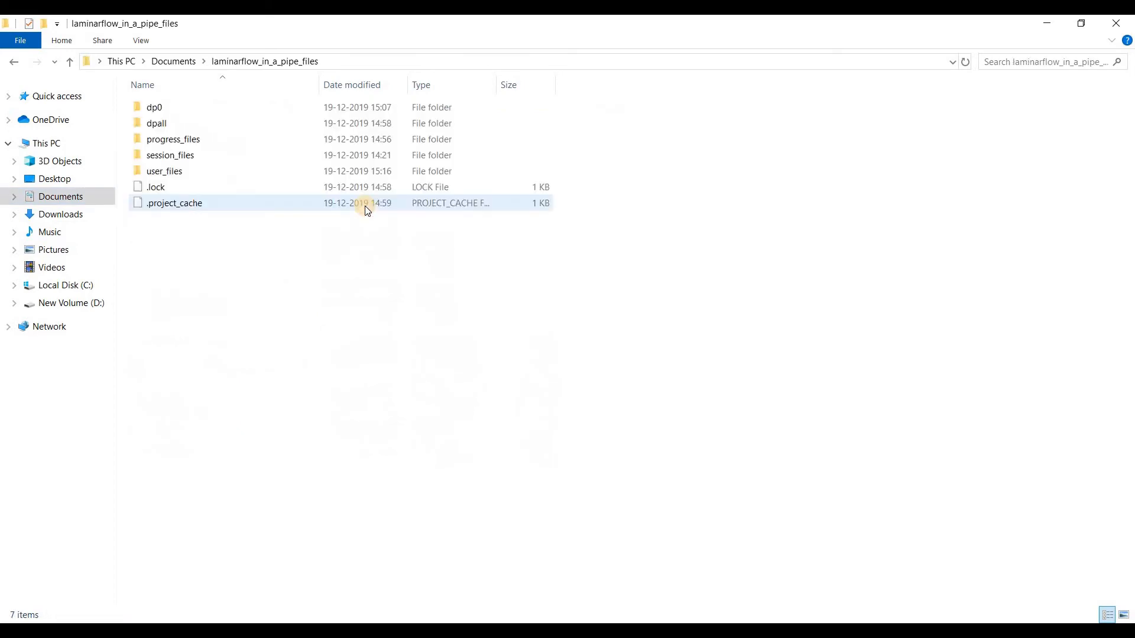
double_click(174, 173)
double_click(187, 108)
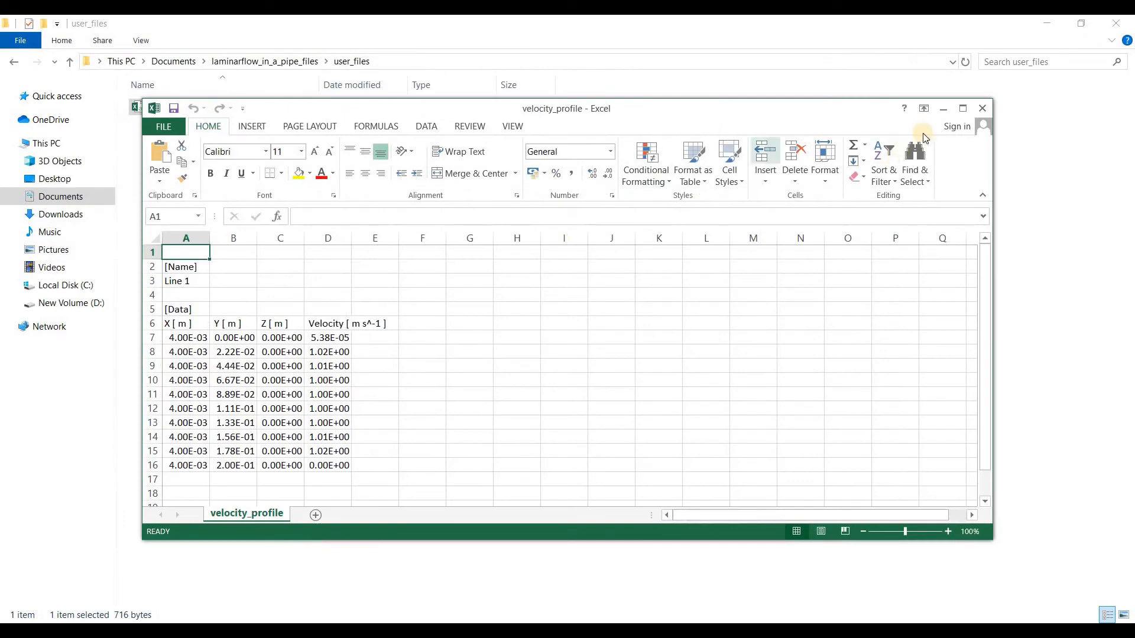
click(963, 111)
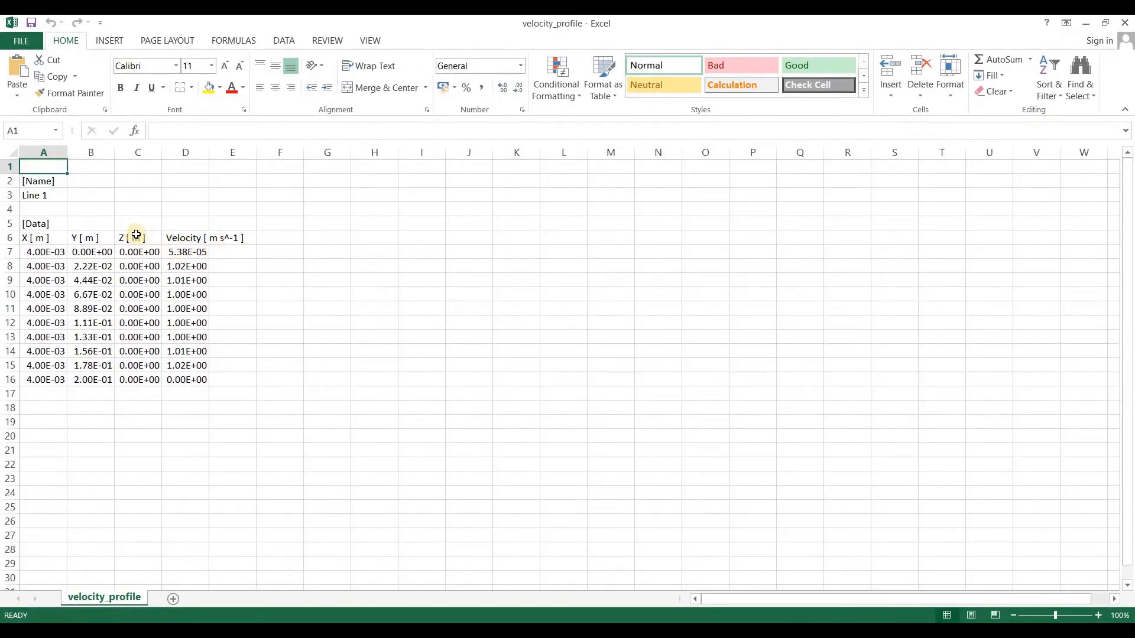
Step: Clear the Z coordinate heading and values in cells C6 to C16
click(142, 237)
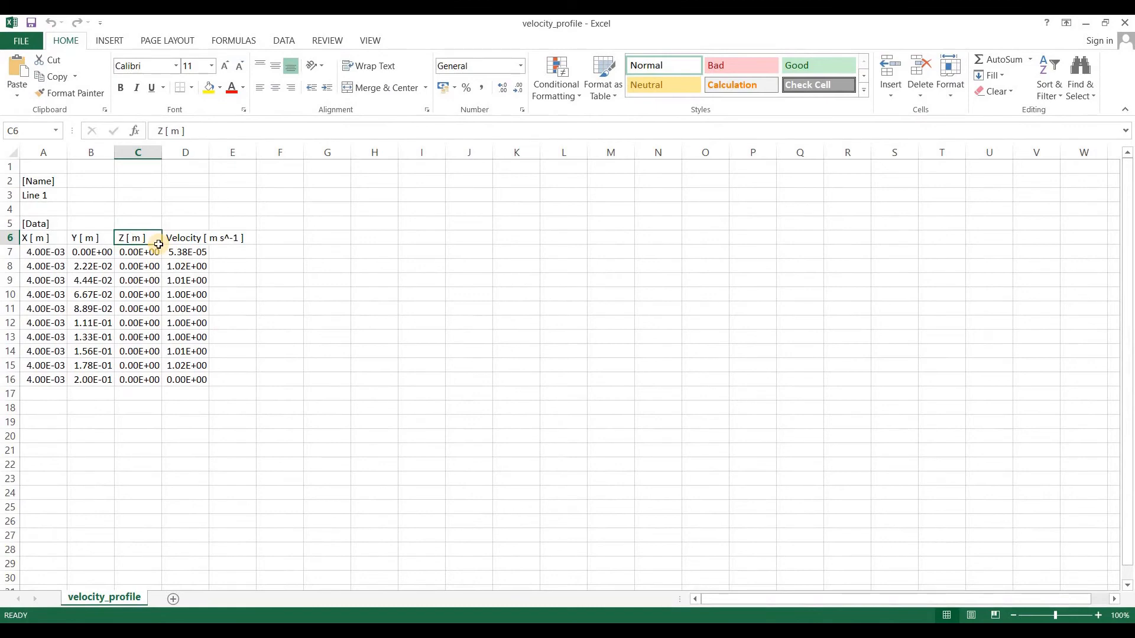
key(shift+Down)
key(shift+Down)
key(shift+Down)
key(shift+Down)
key(shift+Down)
key(shift+Down)
key(shift+Down)
key(shift+Down)
key(shift+Down)
key(shift+Down)
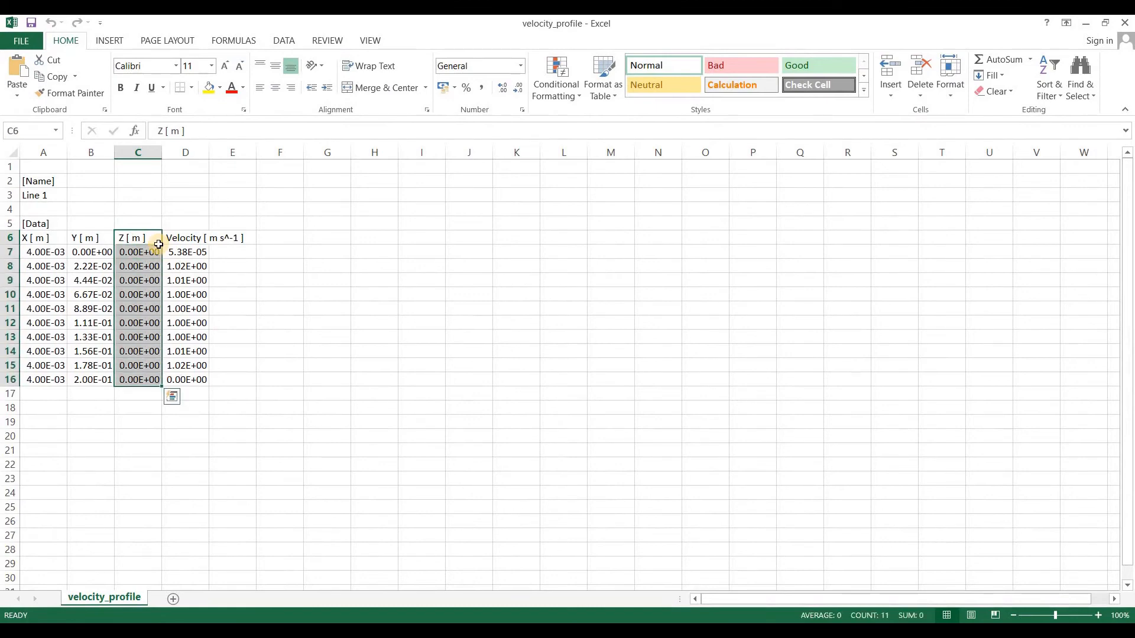
key(Delete)
Step: Clear the X coordinate heading and values in cells A6 to A16
click(43, 242)
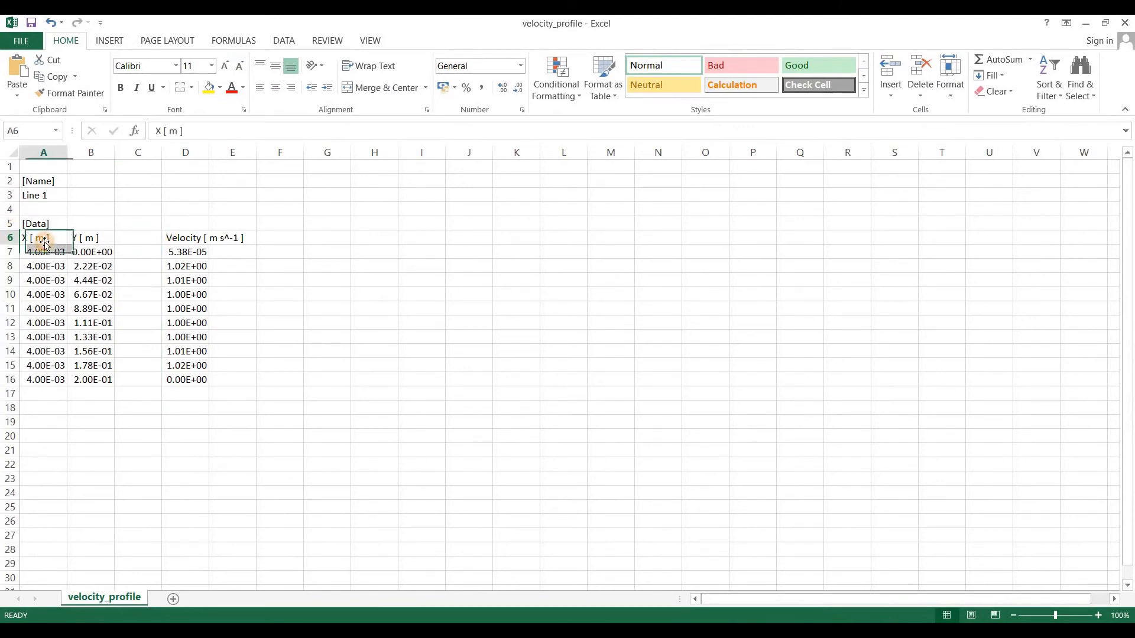
key(shift+Down)
key(shift+Down)
key(shift+Down)
key(shift+Down)
key(shift+Down)
key(shift+Down)
key(shift+Down)
key(shift+Down)
key(shift+Down)
key(shift+Down)
key(shift+Down)
key(shift+Down)
key(shift+Down)
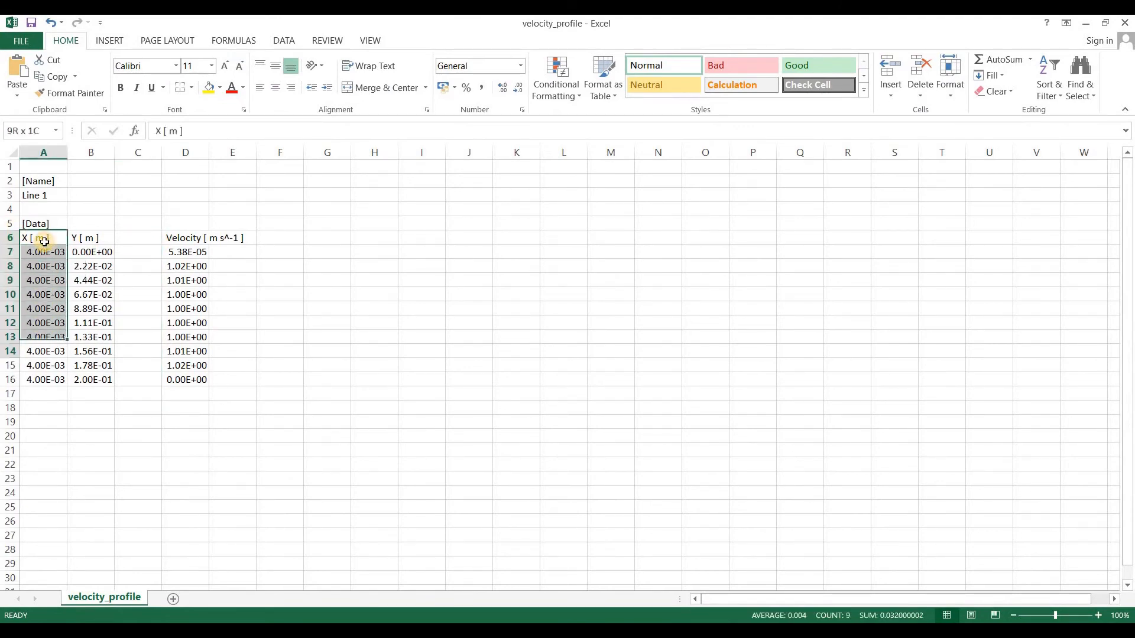
key(shift+Up)
key(shift+Up)
key(shift+Up)
key(shift+Up)
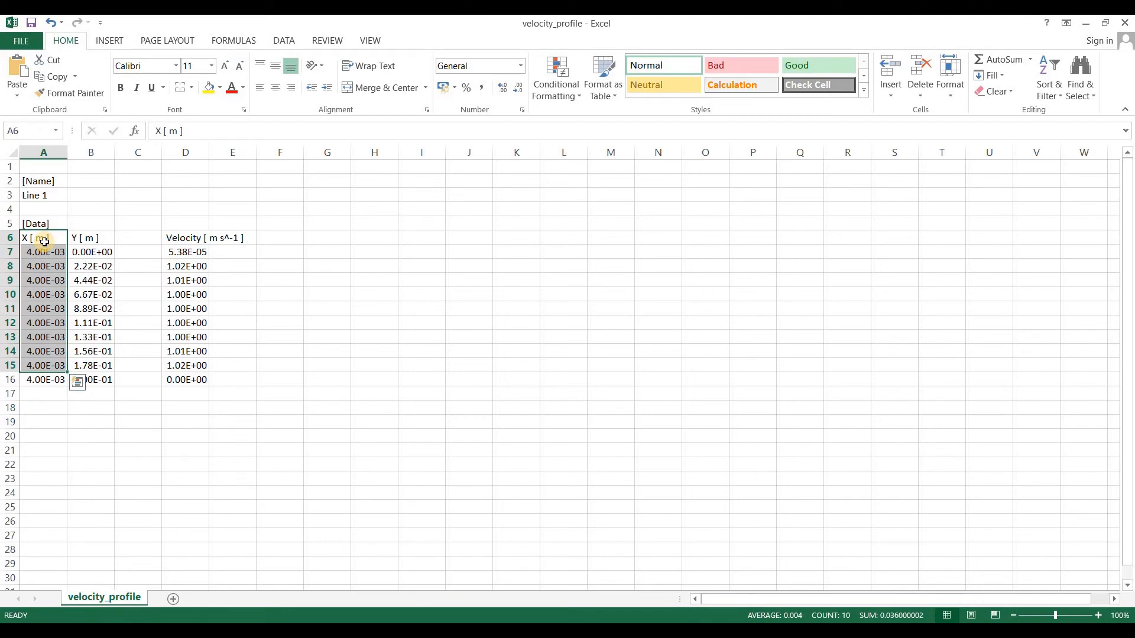
key(shift+Down)
key(Delete)
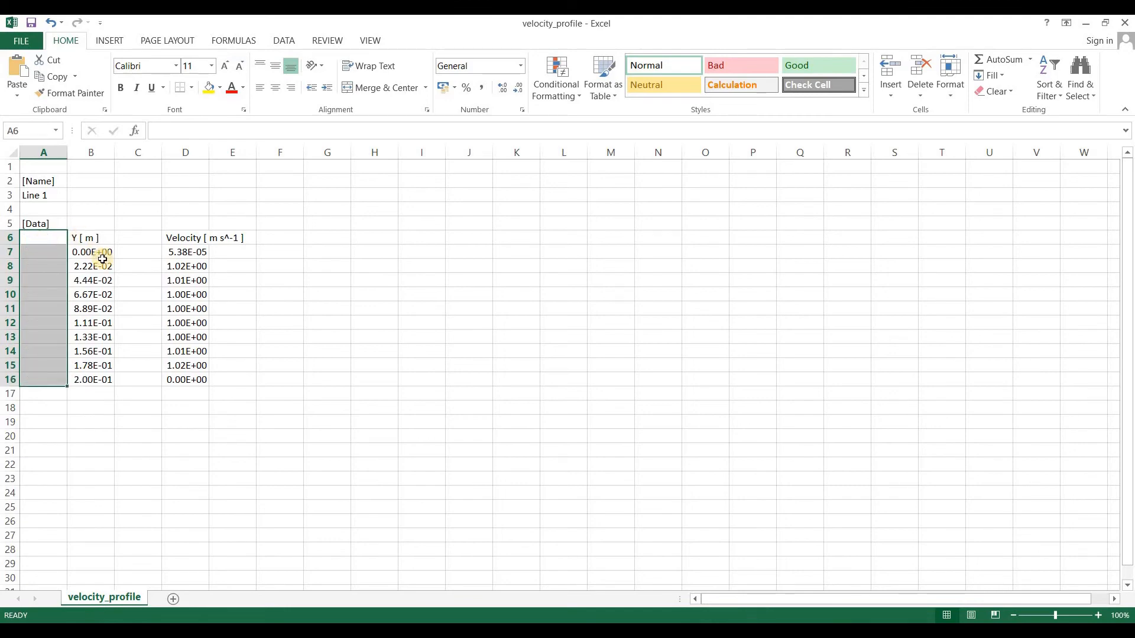
Step: Insert a scatter chart with straight lines and markers from the velocity column, cells D5 to D16
click(147, 252)
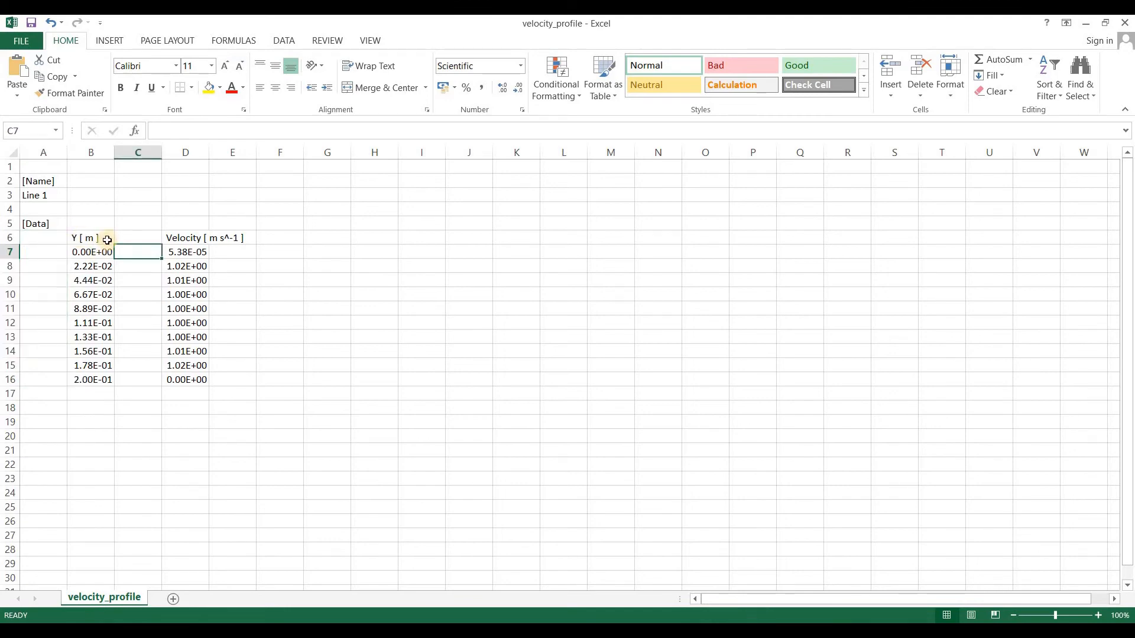
click(187, 242)
drag(187, 243, 187, 382)
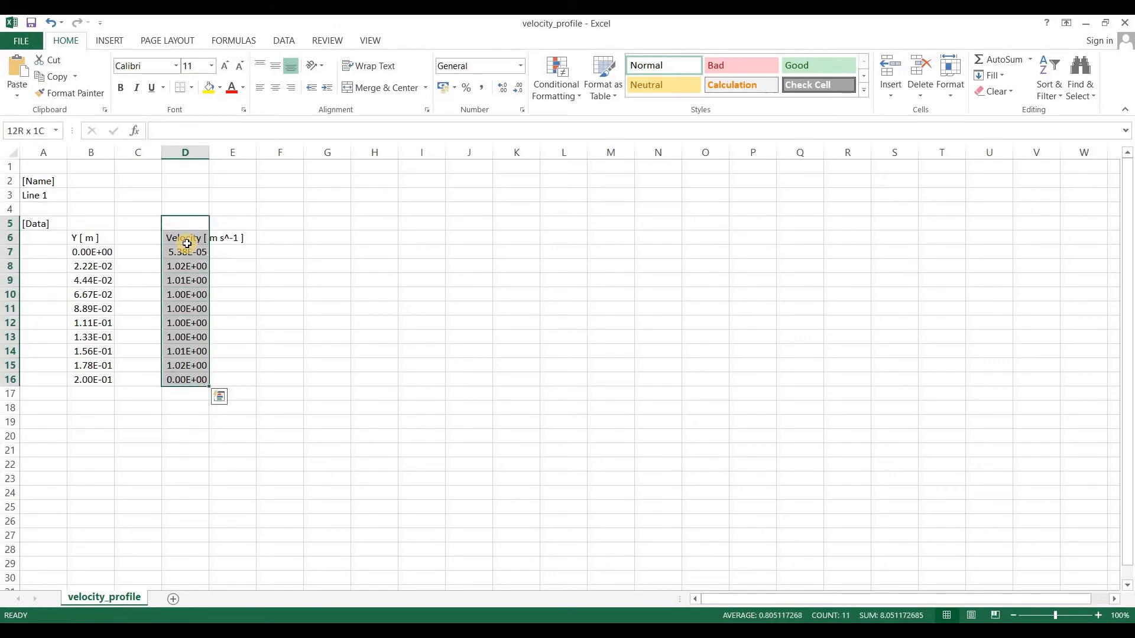
click(118, 41)
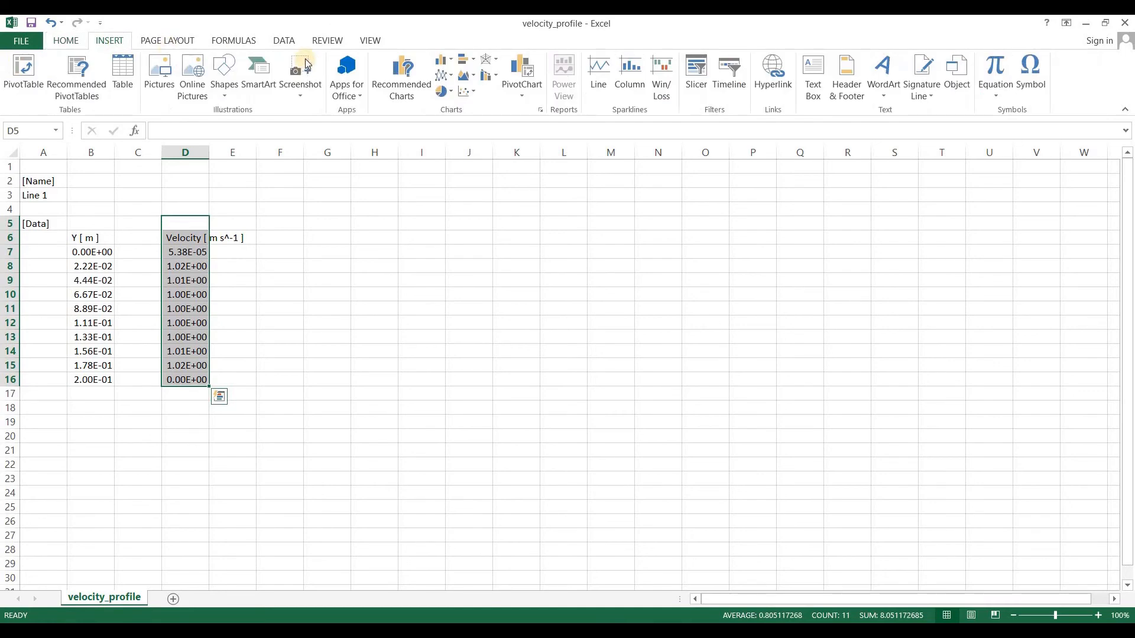
click(472, 92)
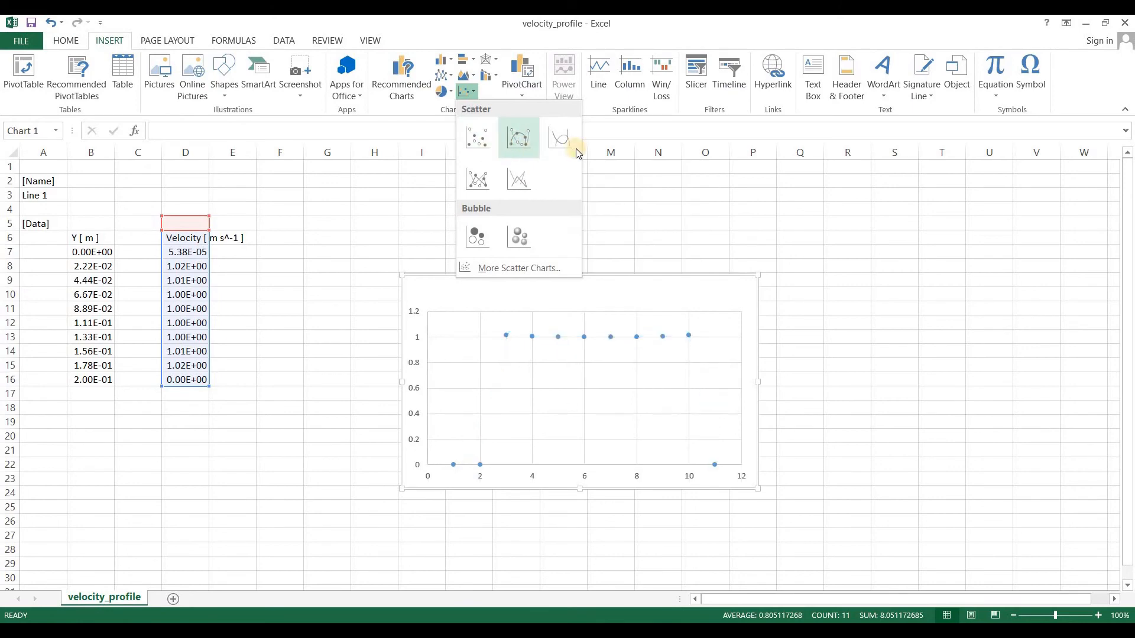
click(471, 183)
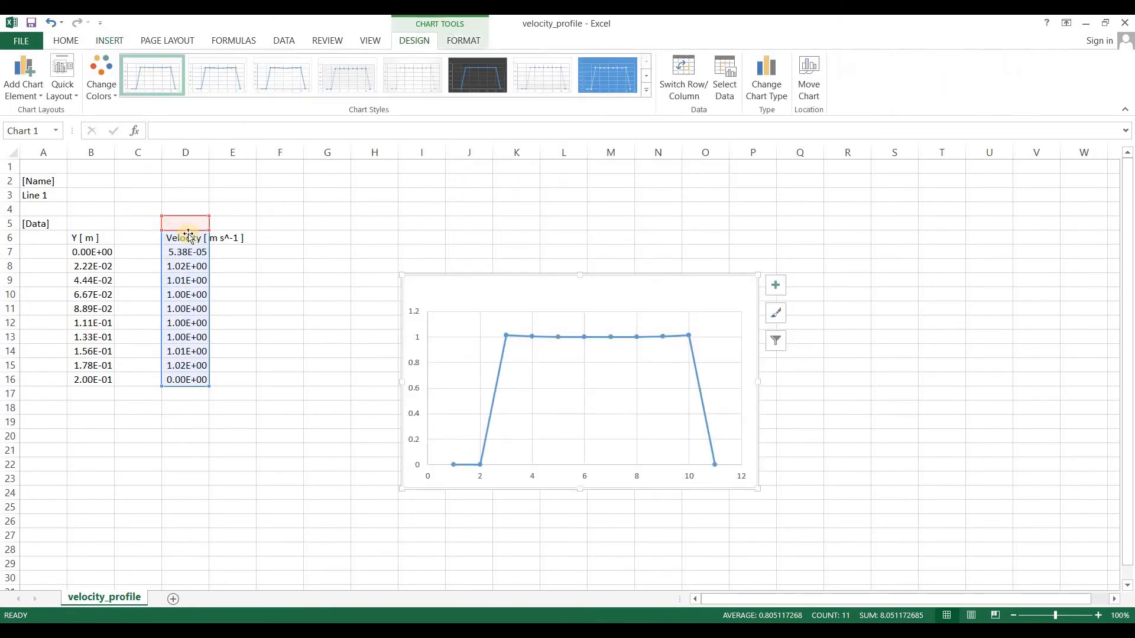
Step: Open the data source selection for the scatter chart
click(107, 245)
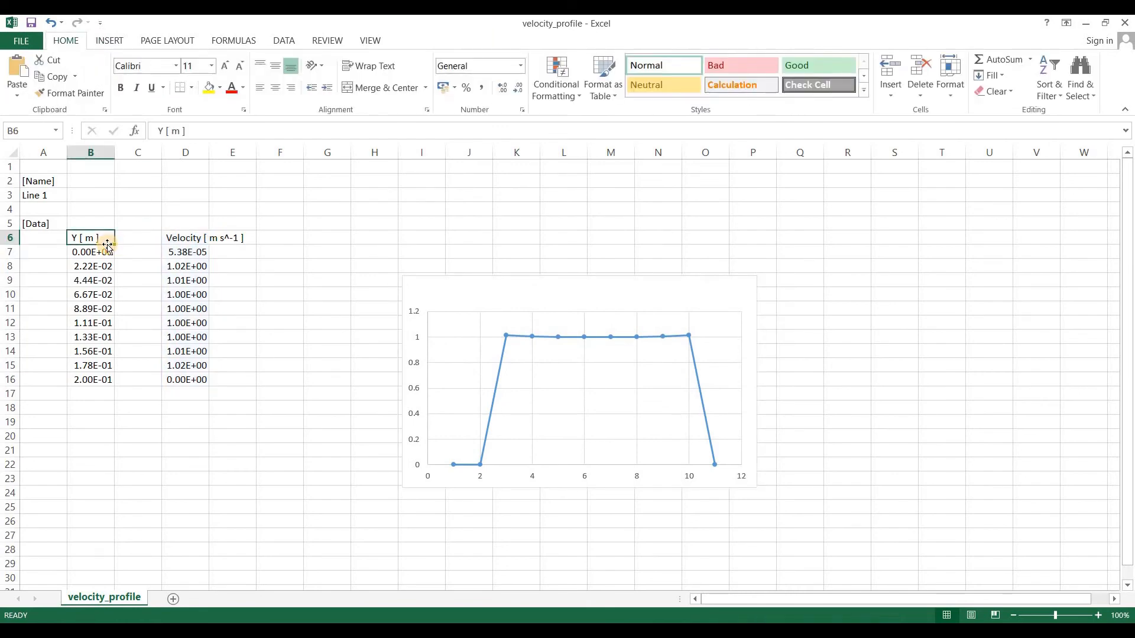
right_click(572, 351)
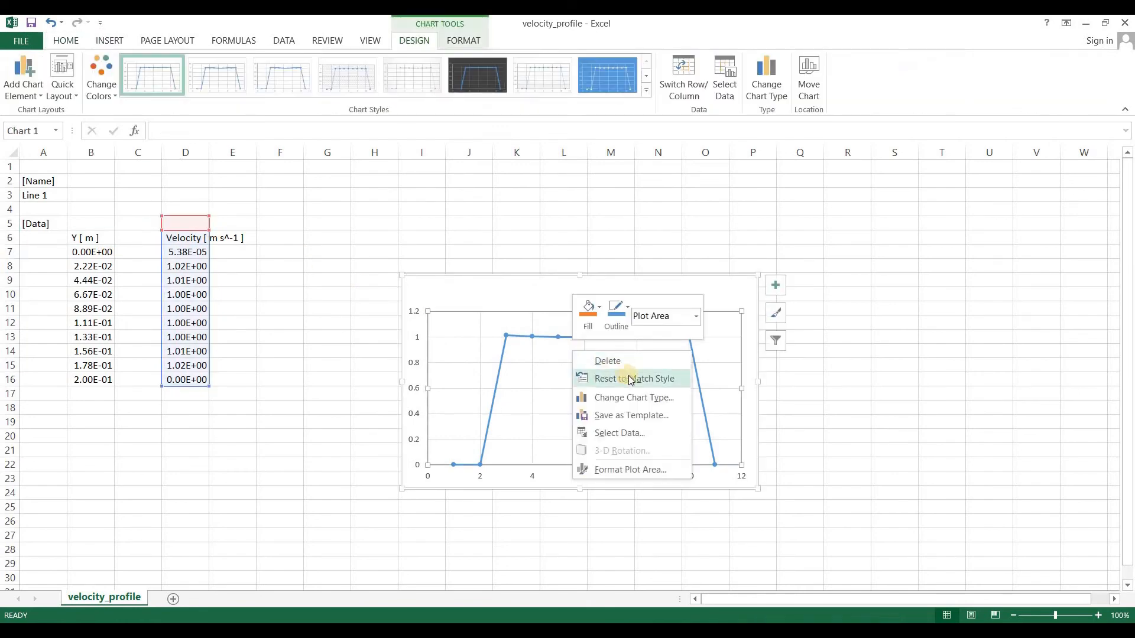
click(658, 433)
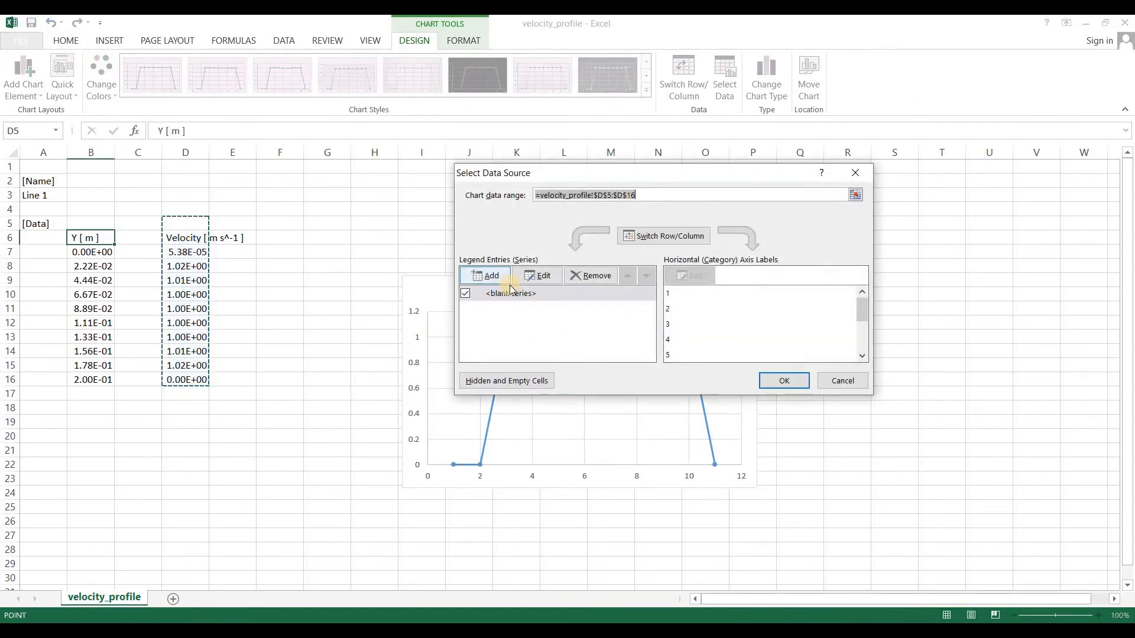
click(538, 277)
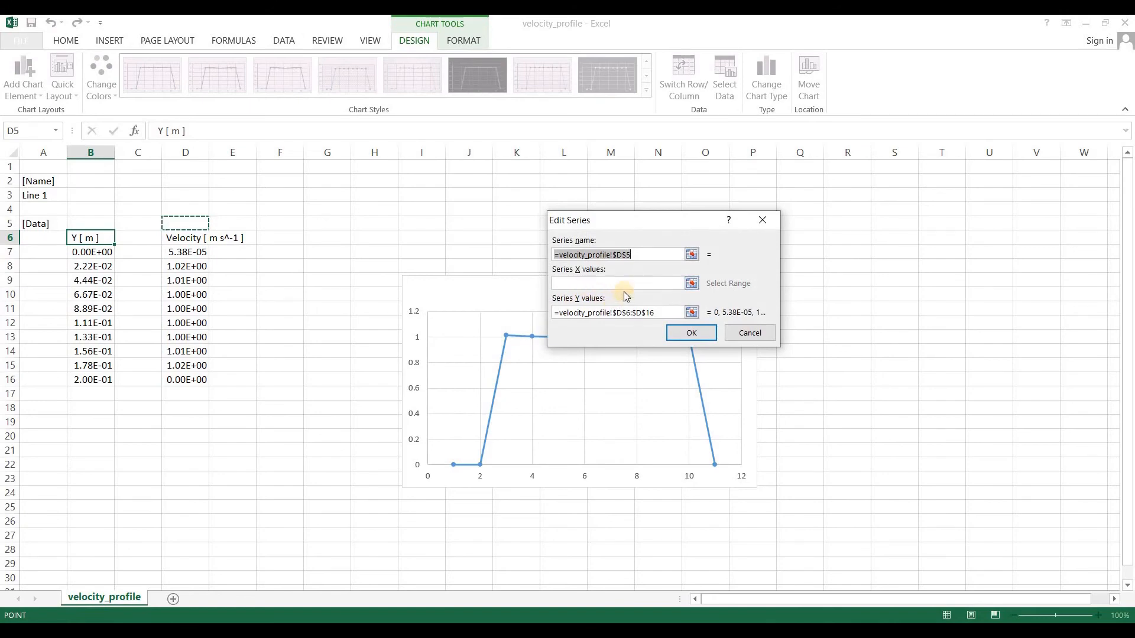
click(625, 287)
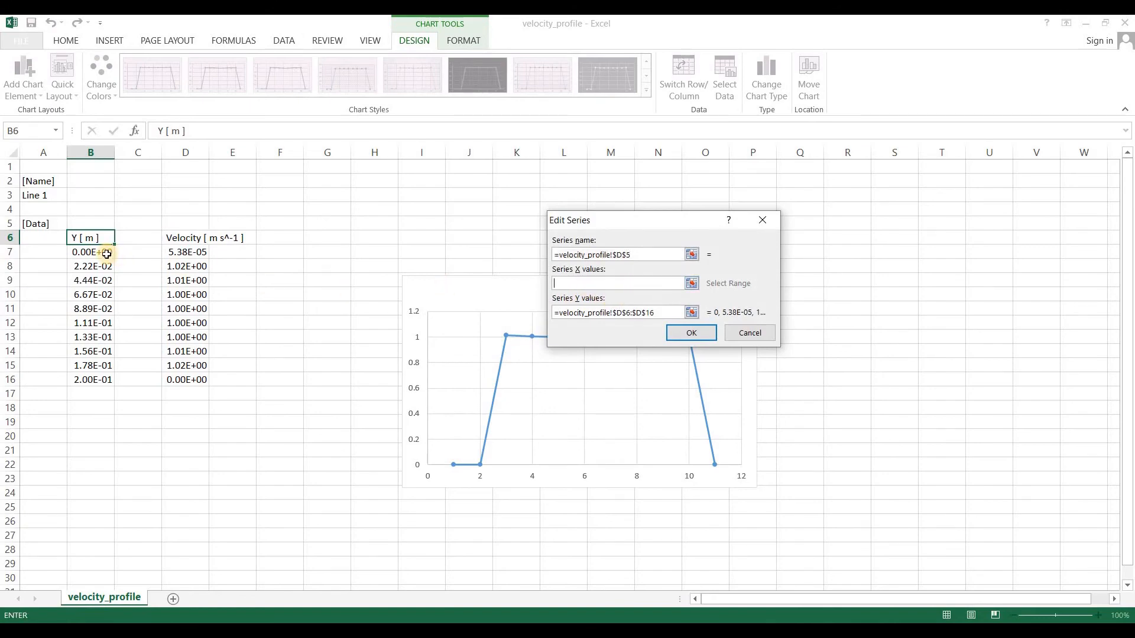
drag(657, 312, 494, 313)
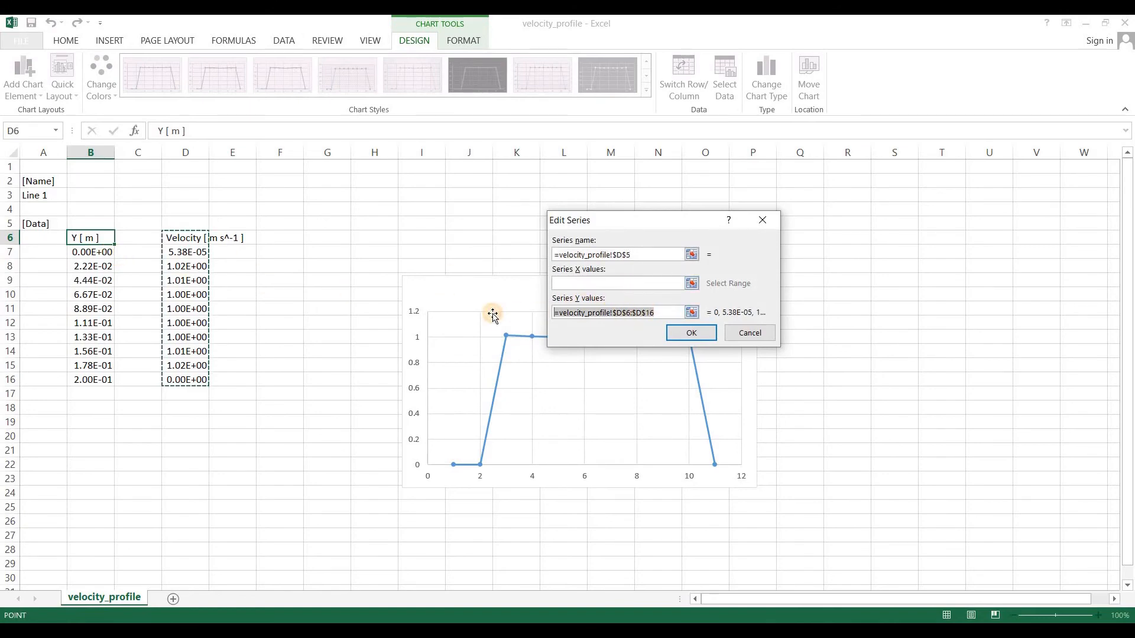
key(Delete)
click(587, 282)
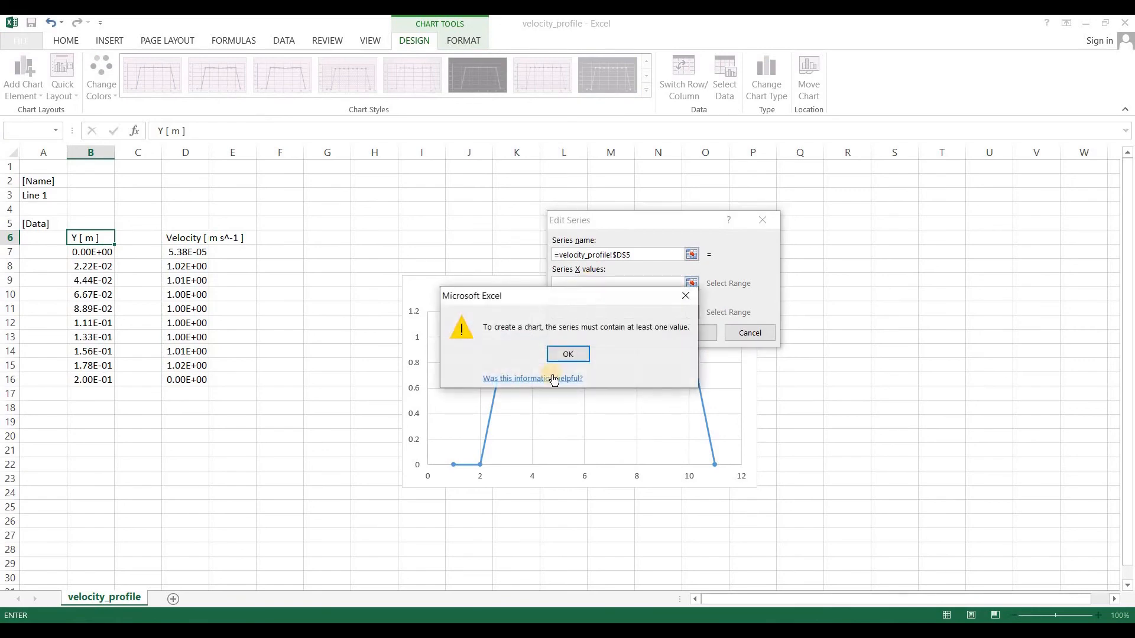
click(644, 283)
click(571, 352)
click(685, 297)
click(689, 284)
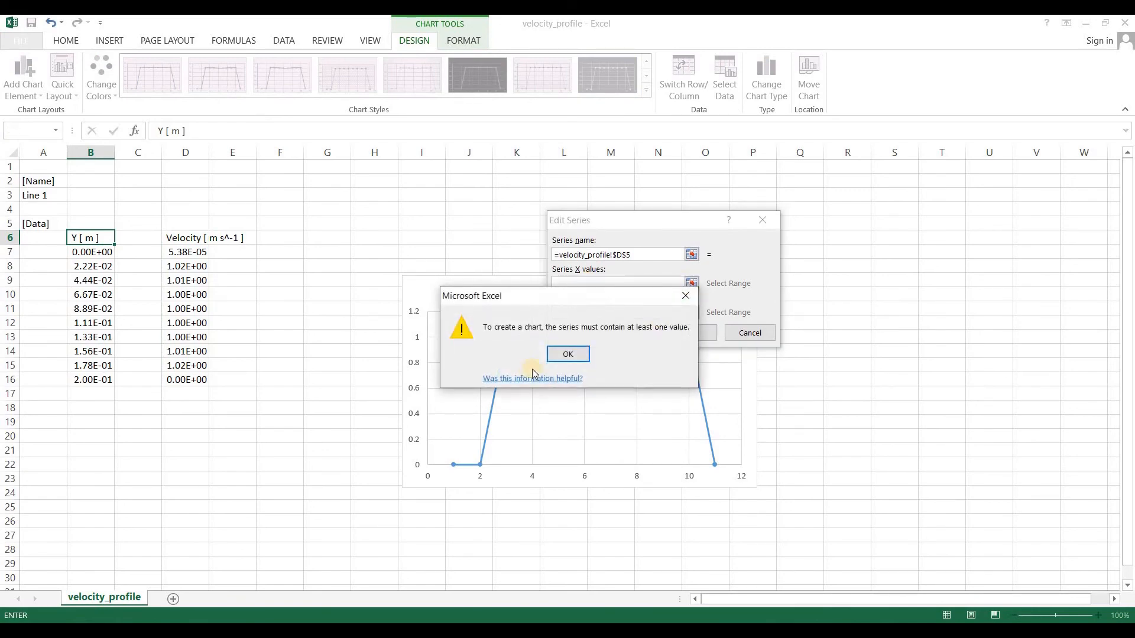
click(568, 354)
click(748, 333)
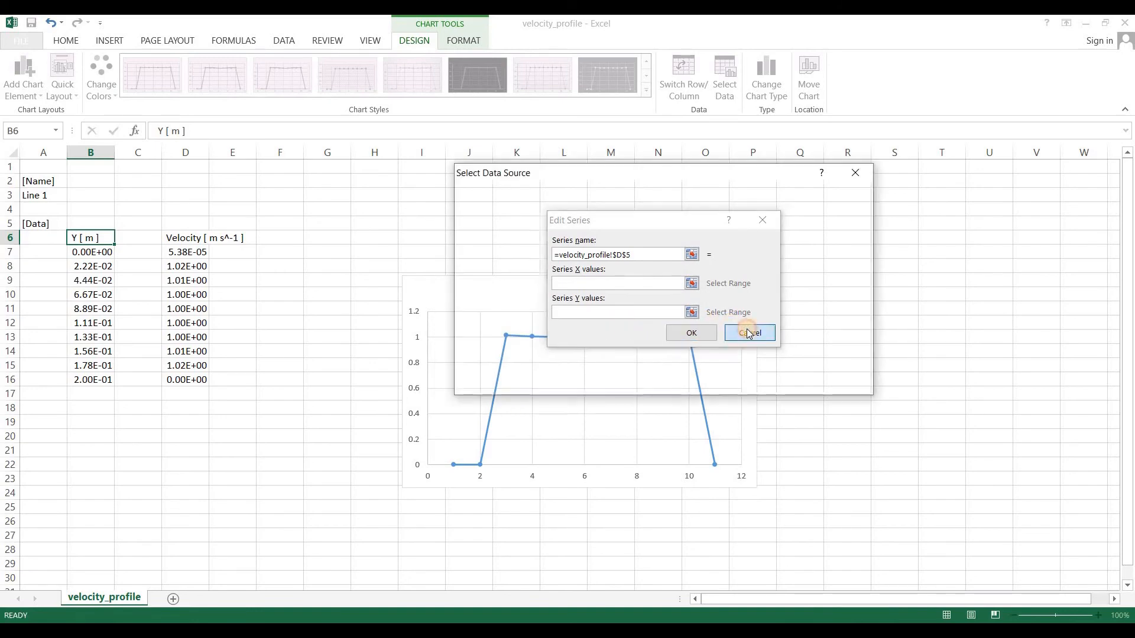
Step: Remove the chart's blank series and add a new one with the velocities in D7 to D16 as X values
click(593, 275)
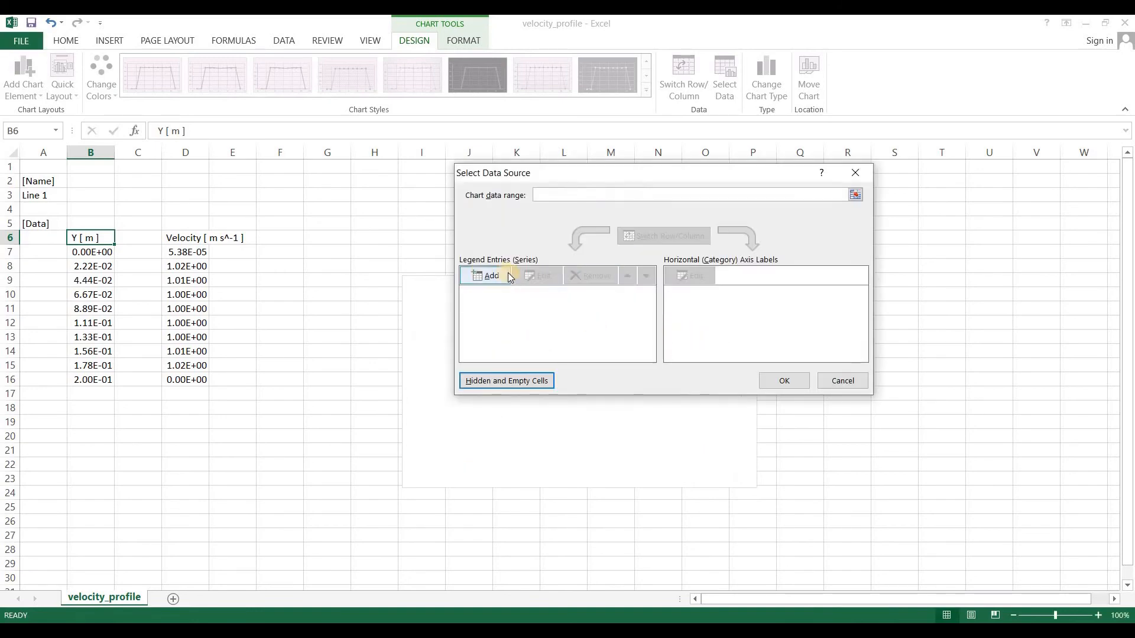
click(486, 276)
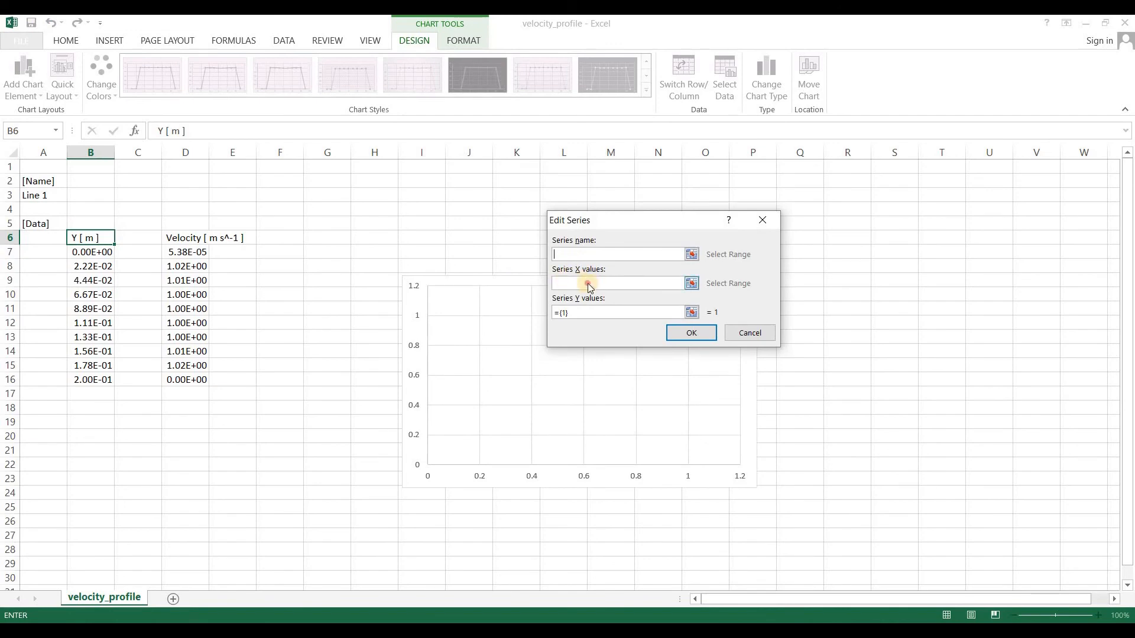
click(194, 252)
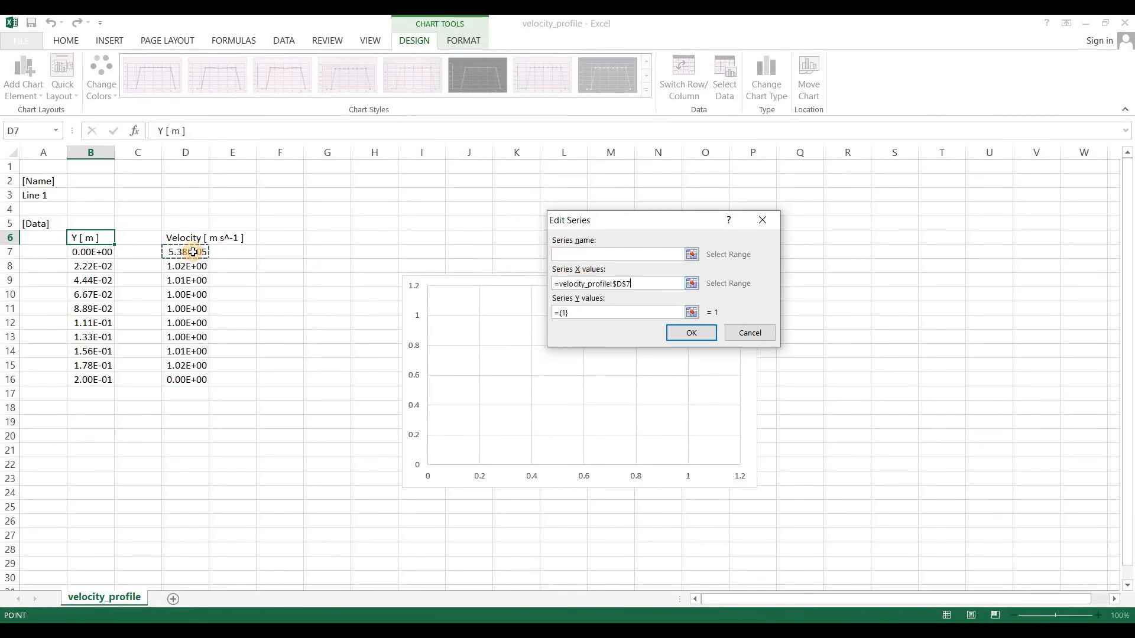
key(shift+Down)
key(shift+Down)
key(shift+Down)
key(shift+Down)
key(shift+Down)
key(shift+Down)
key(shift+Down)
key(shift+Down)
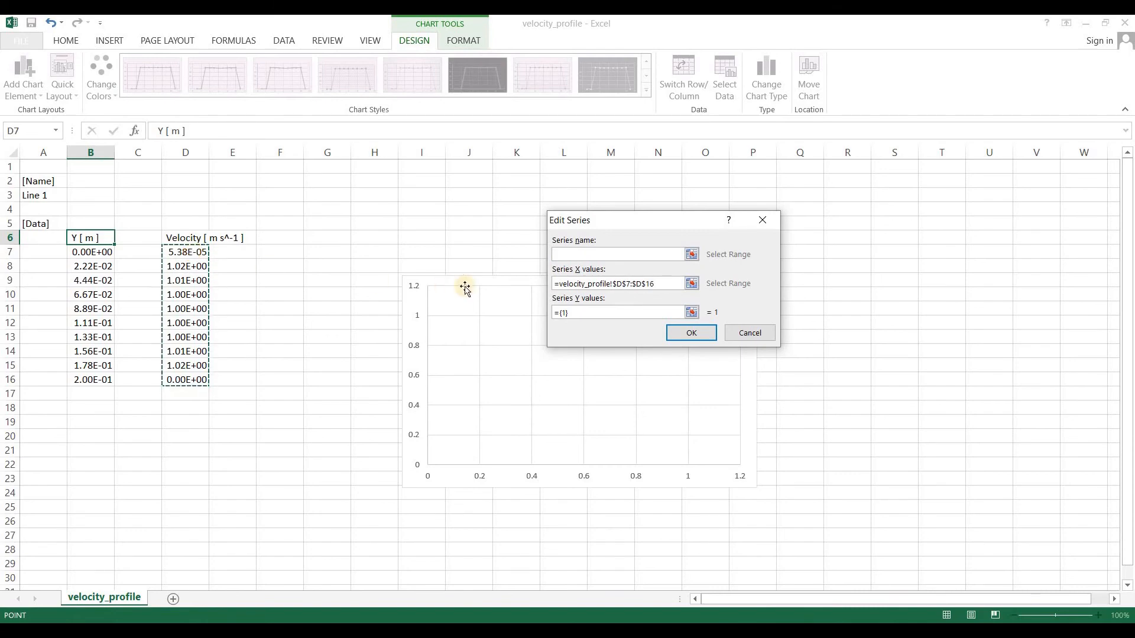
Step: Set the new series' Y values to the Y coordinates in B7 to B16 and apply the data selection to the chart
click(609, 314)
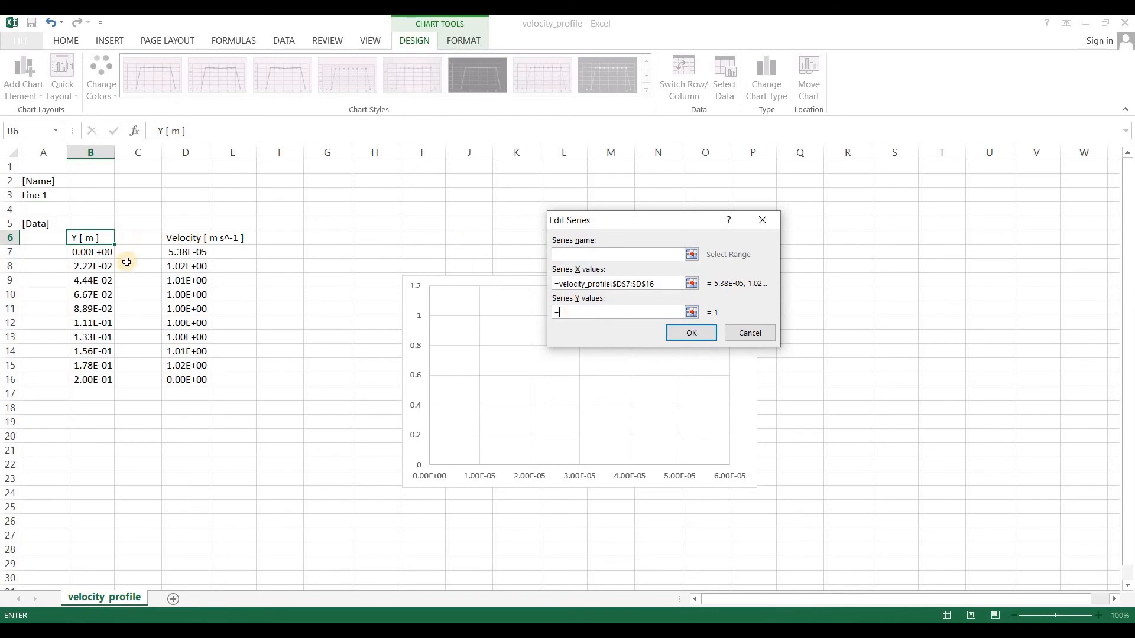
click(104, 254)
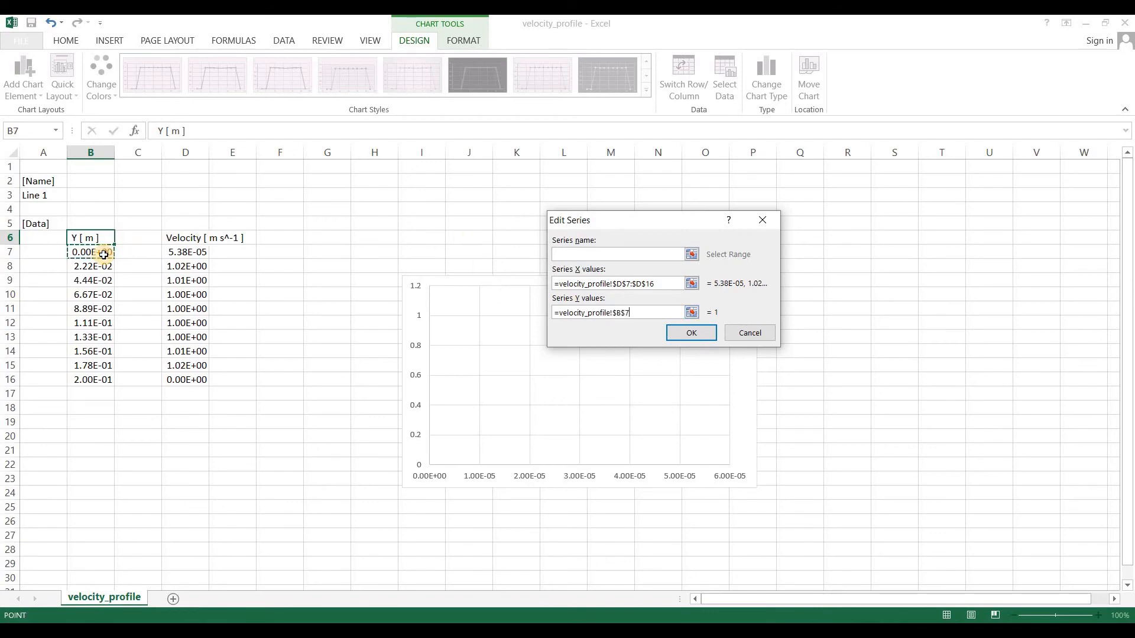
key(shift+Down)
key(shift+Down)
key(shift+Down)
key(shift+Down)
key(shift+Down)
key(shift+Down)
key(shift+Down)
key(shift+Down)
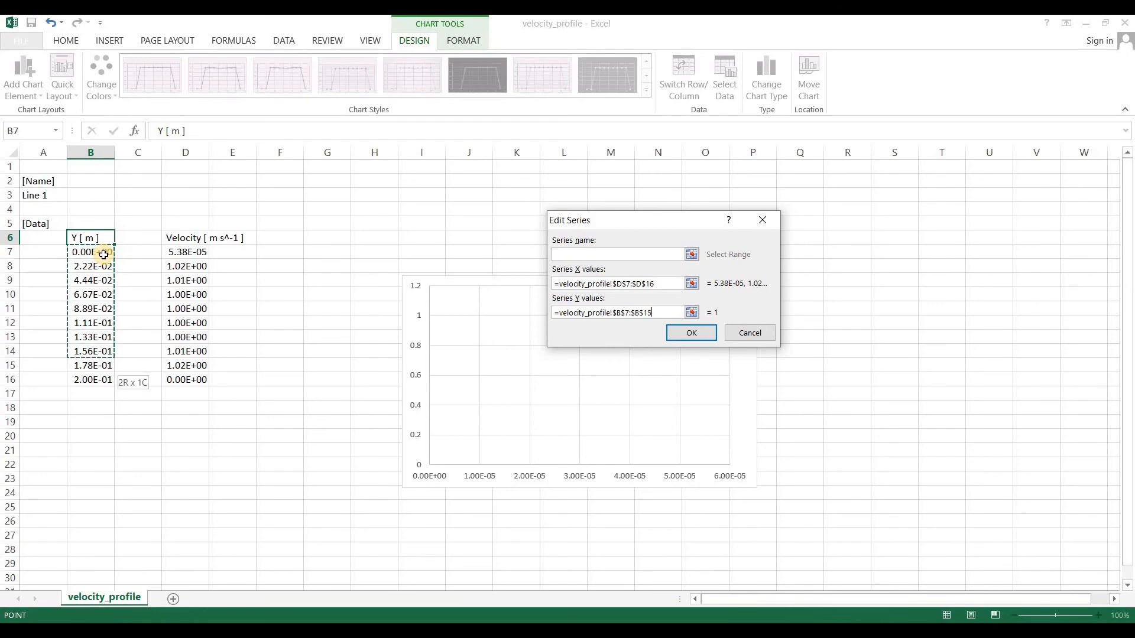
click(672, 334)
click(784, 380)
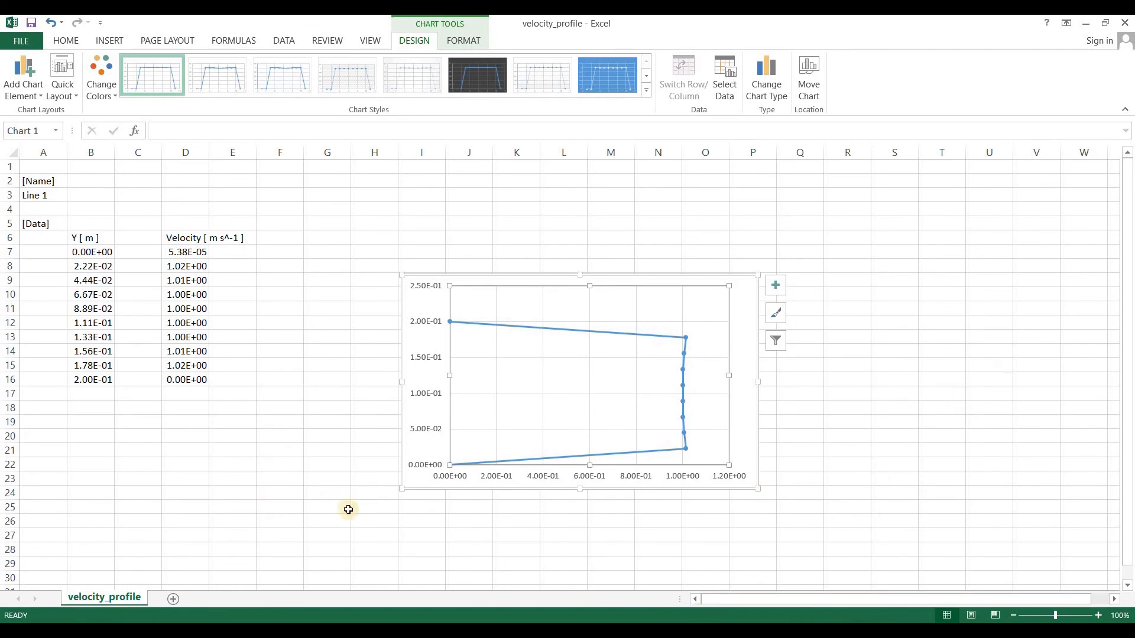
Step: Switch to File Explorer, open Velocity_Profile from Pipe line problem, Pipeline_files, user_files, and view its Velocity_profile chart sheet in a maximized window
click(382, 630)
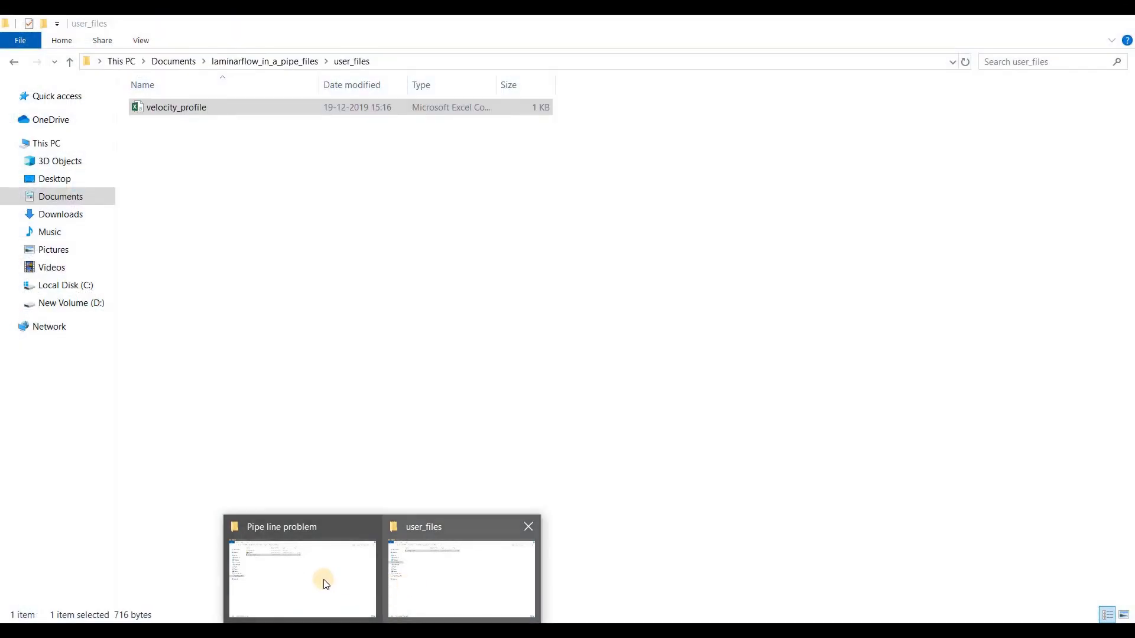
click(325, 585)
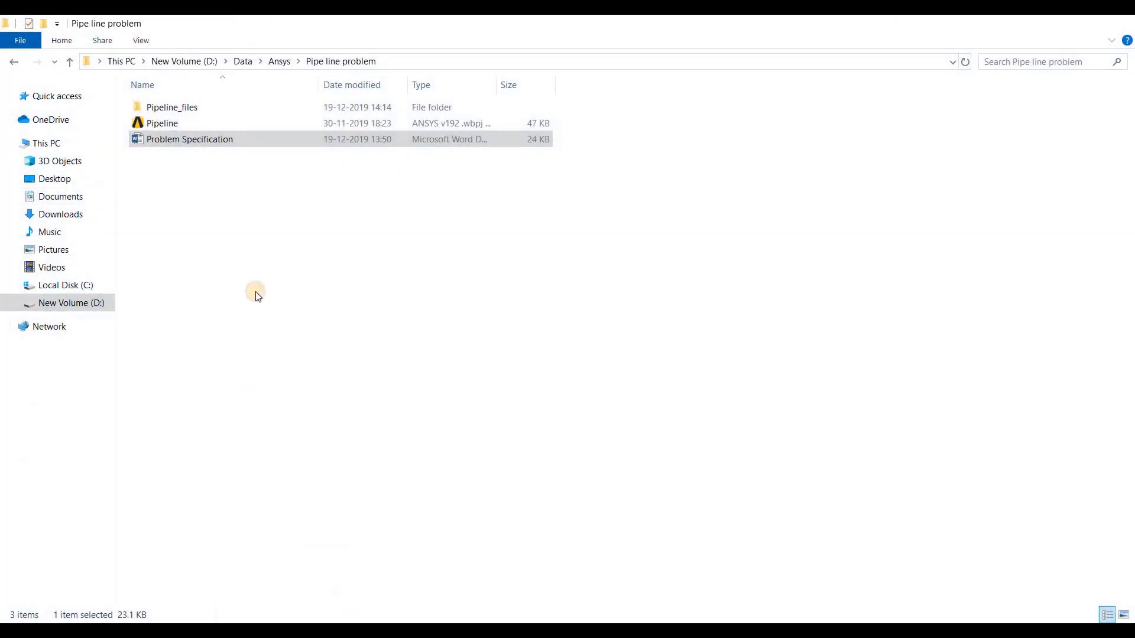
double_click(246, 105)
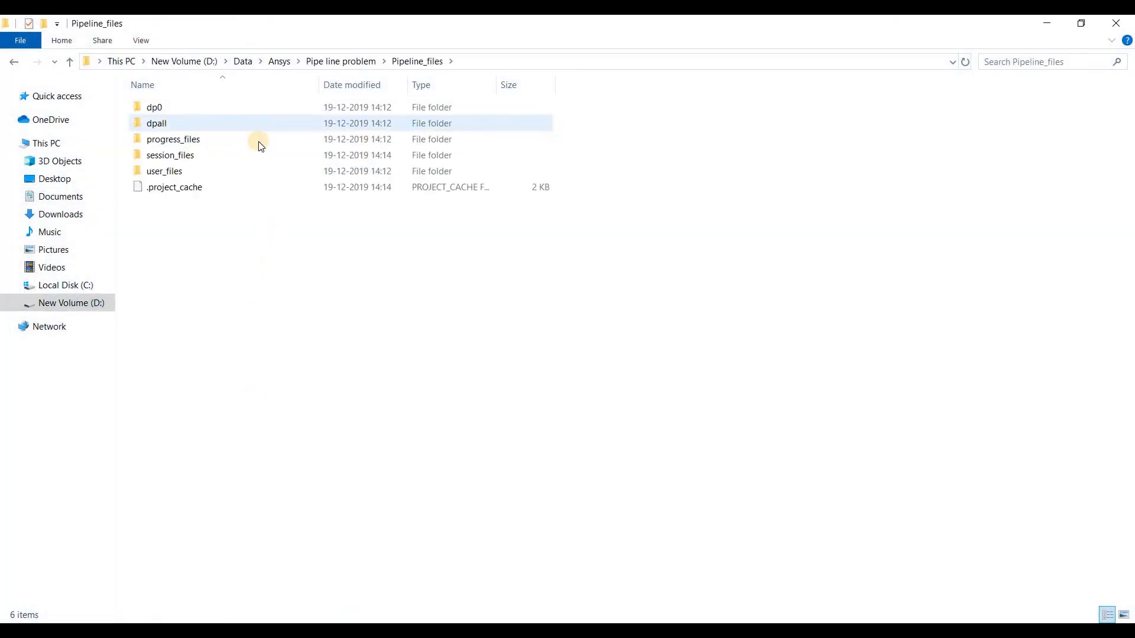
double_click(243, 173)
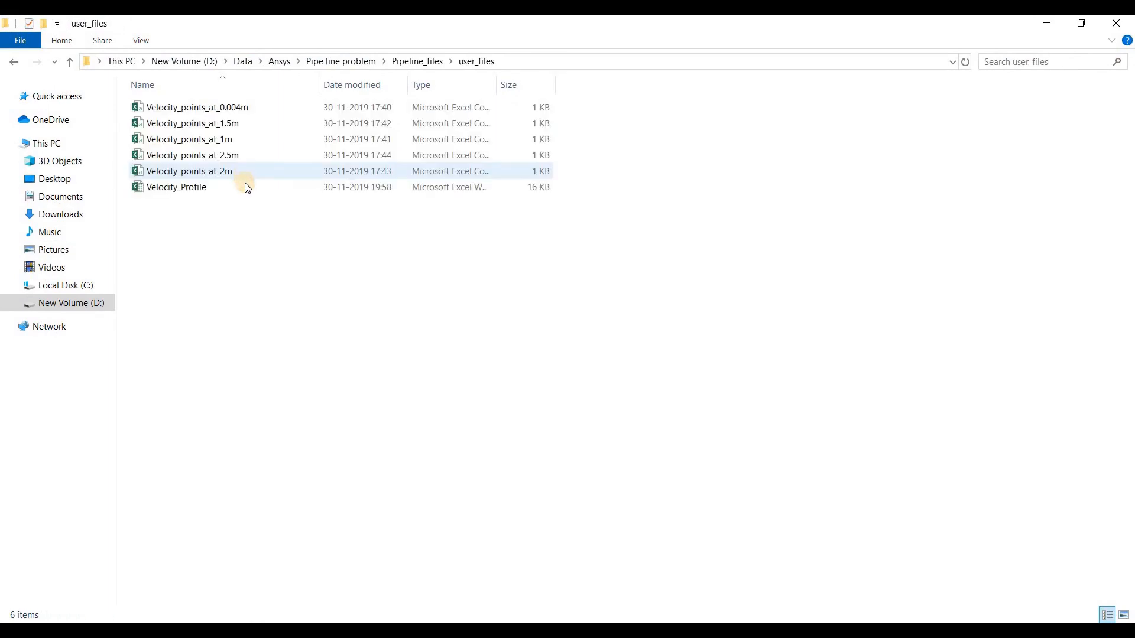
double_click(246, 187)
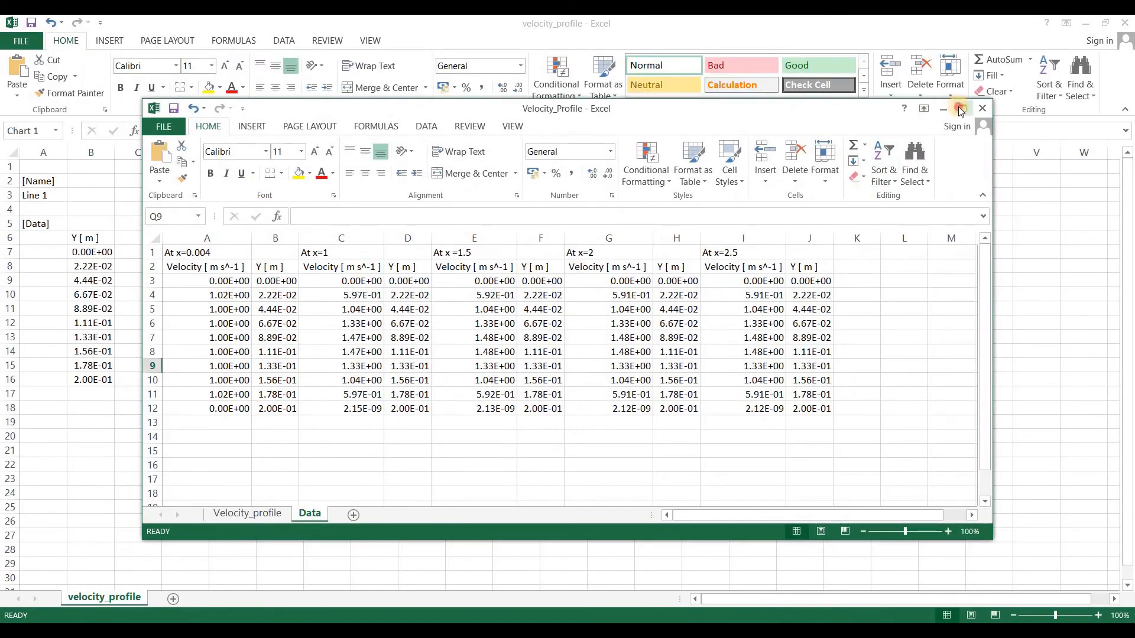
click(961, 109)
click(123, 603)
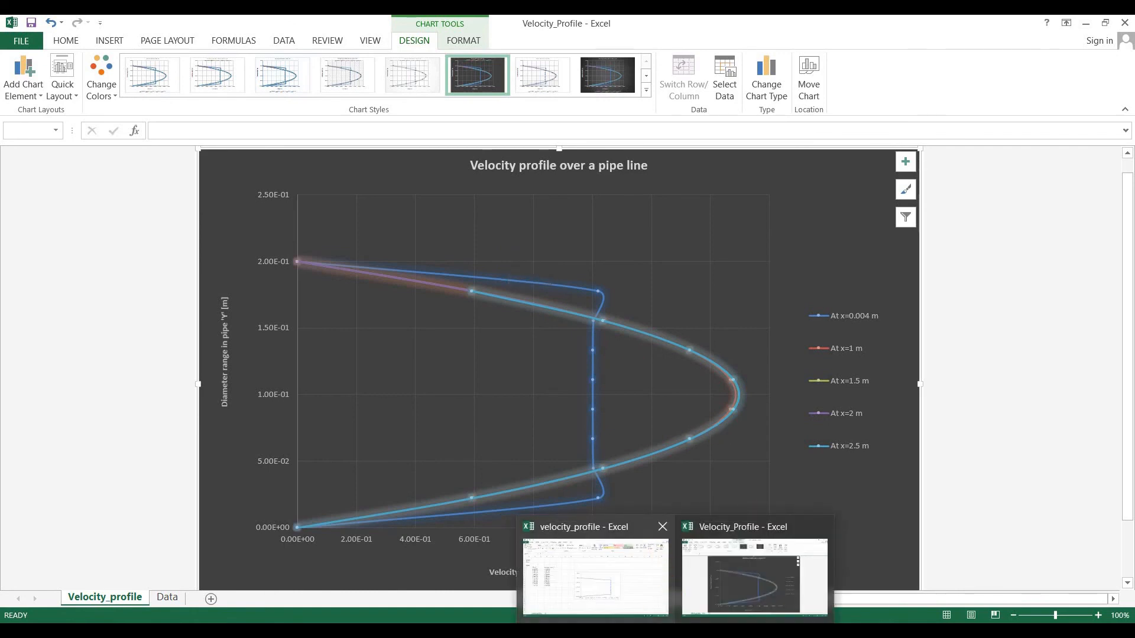
Step: Switch to CFD-Post, hide Line 1, and insert a vector plot named Velocity vector
click(603, 567)
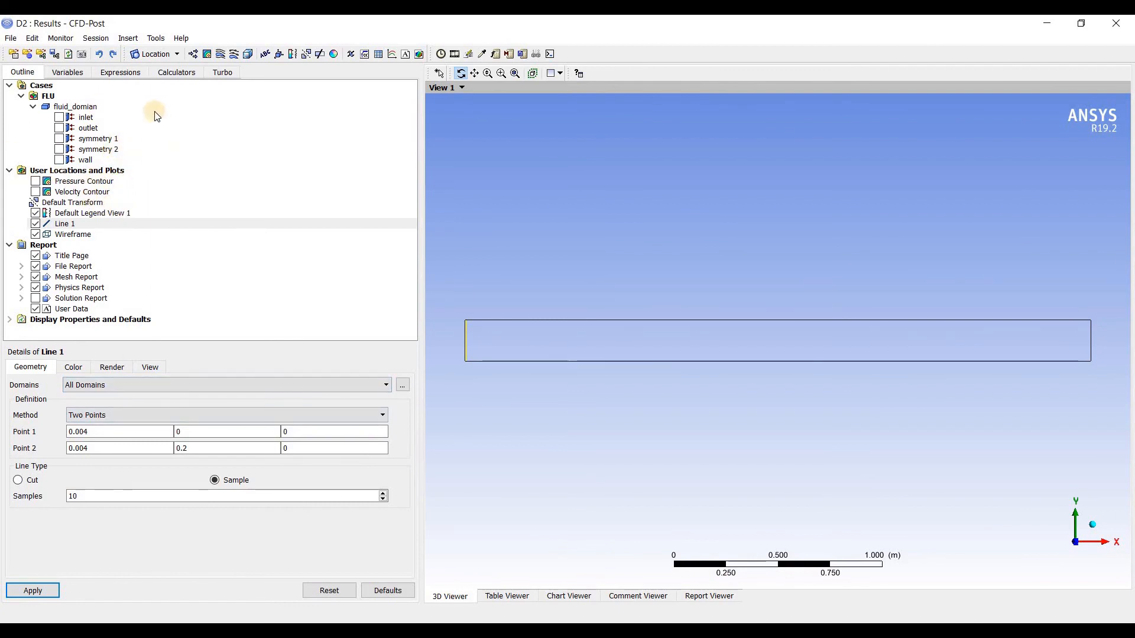
click(35, 224)
click(197, 54)
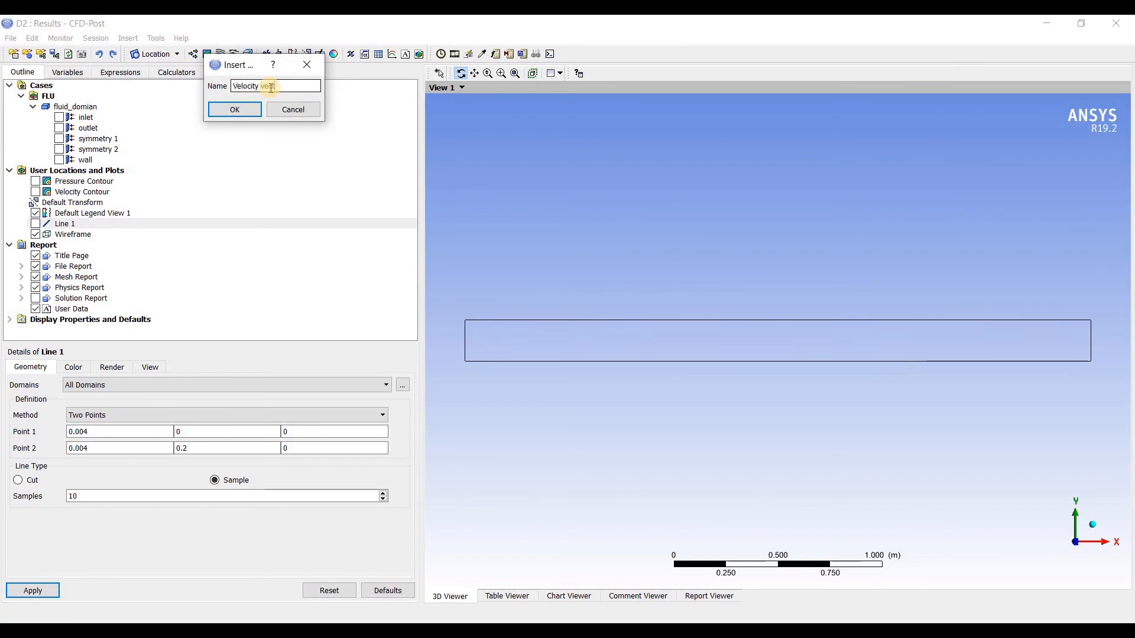
key(Return)
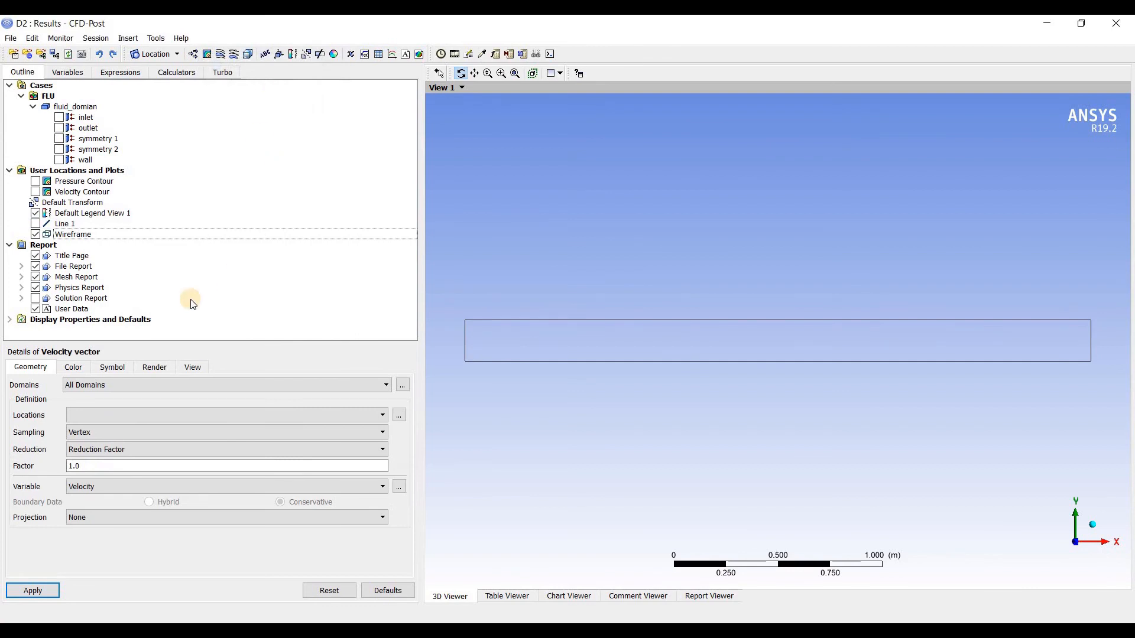
Step: Plot the velocity vectors on symmetry 1 and inspect them at the pipe's outlet end
click(144, 416)
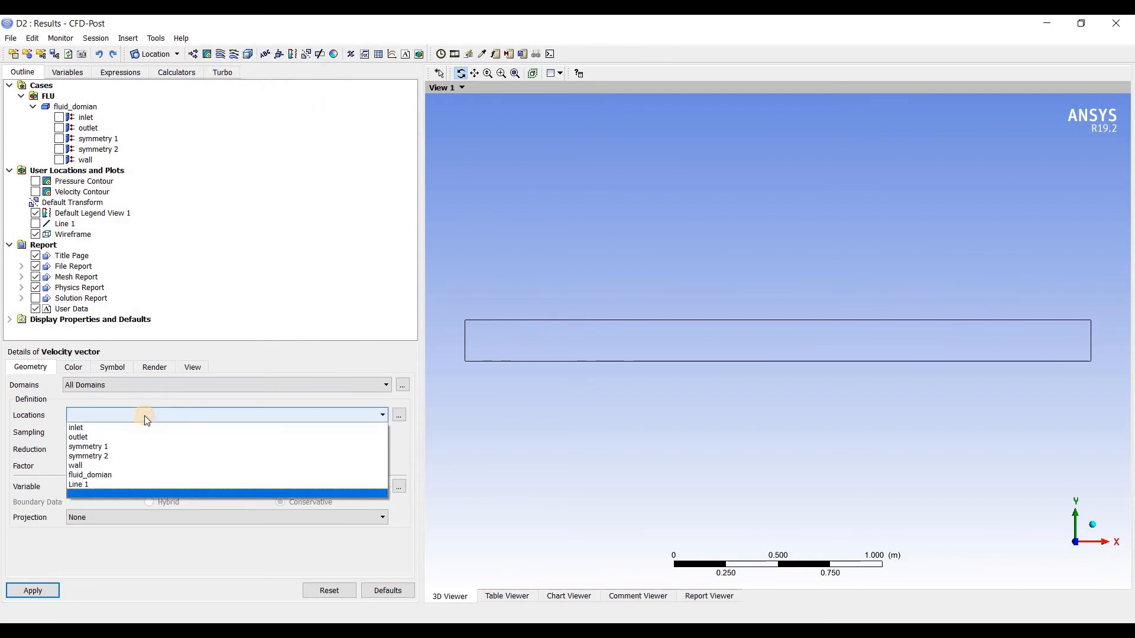
click(145, 447)
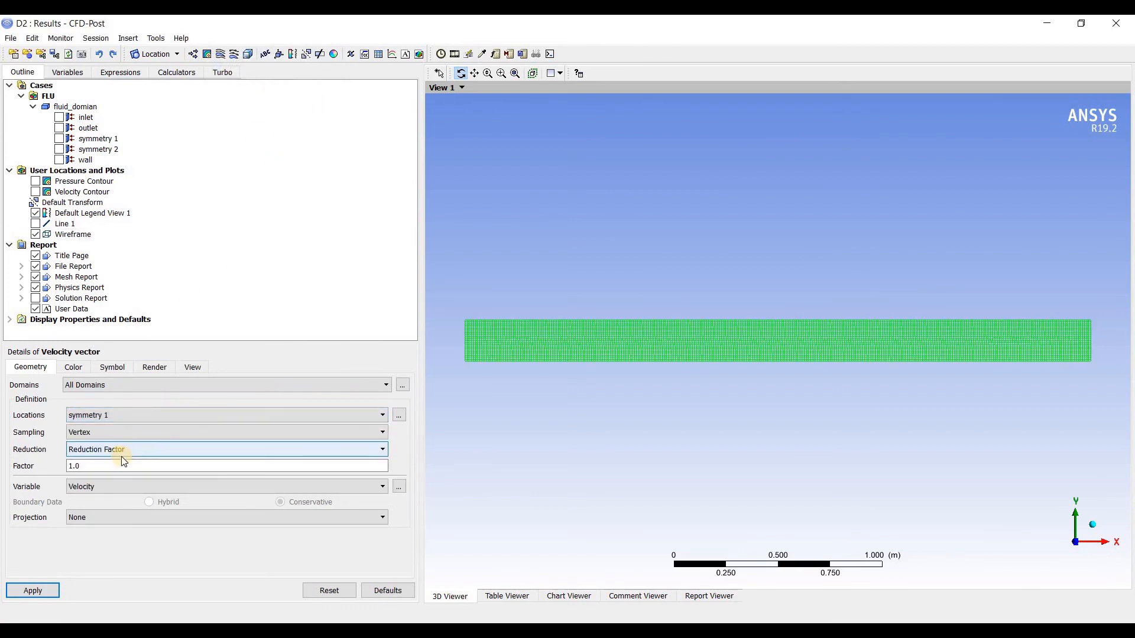
click(51, 589)
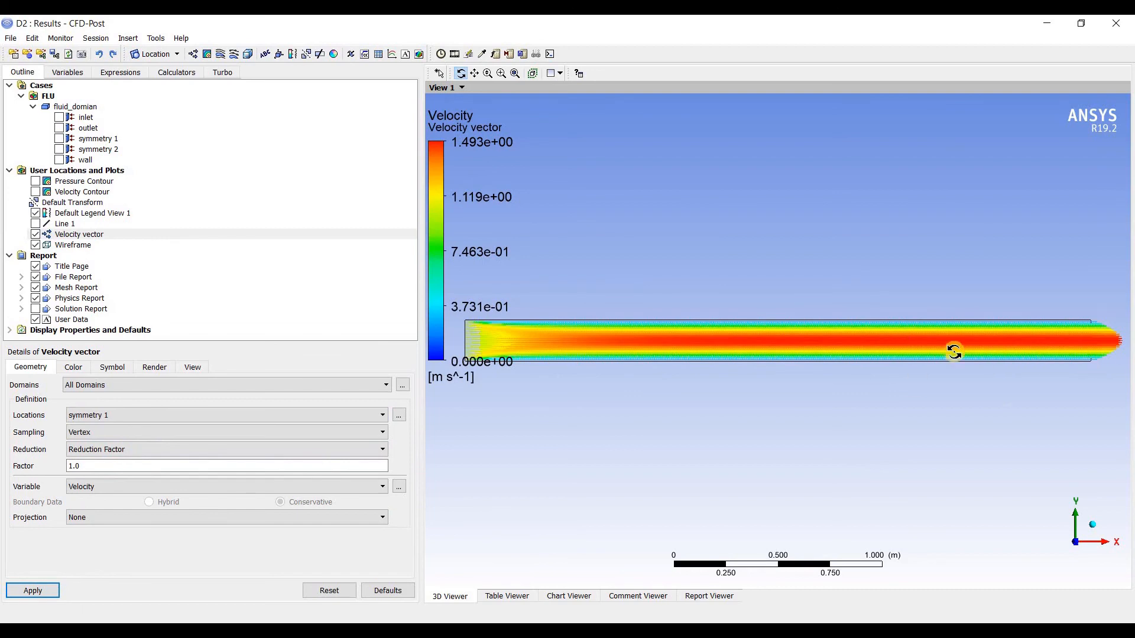
click(499, 77)
drag(1058, 299, 1129, 386)
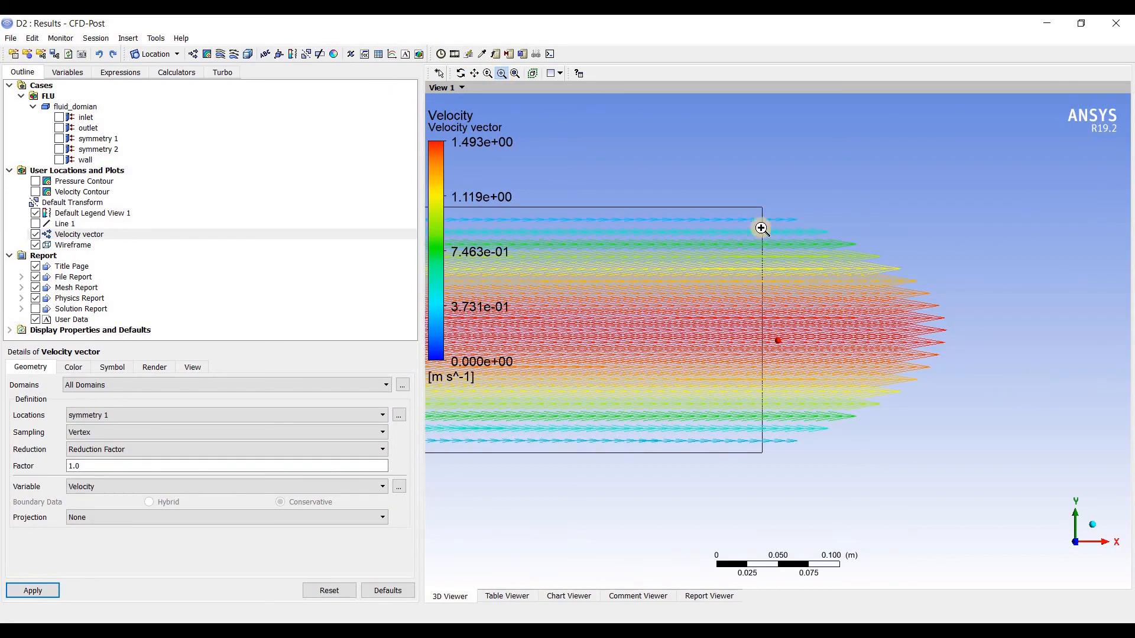
Step: Examine the velocity vectors near the outlet's upper edge up close, and the vector plot along the whole pipe from inlet to outlet
drag(750, 199, 942, 361)
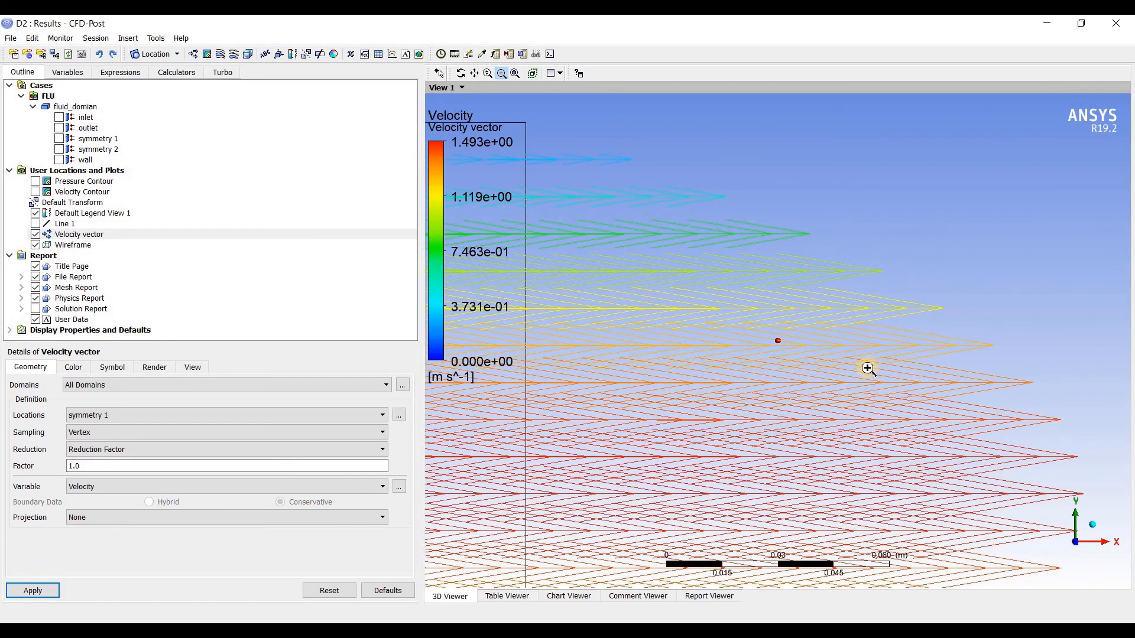
scroll(868, 368, down, 6)
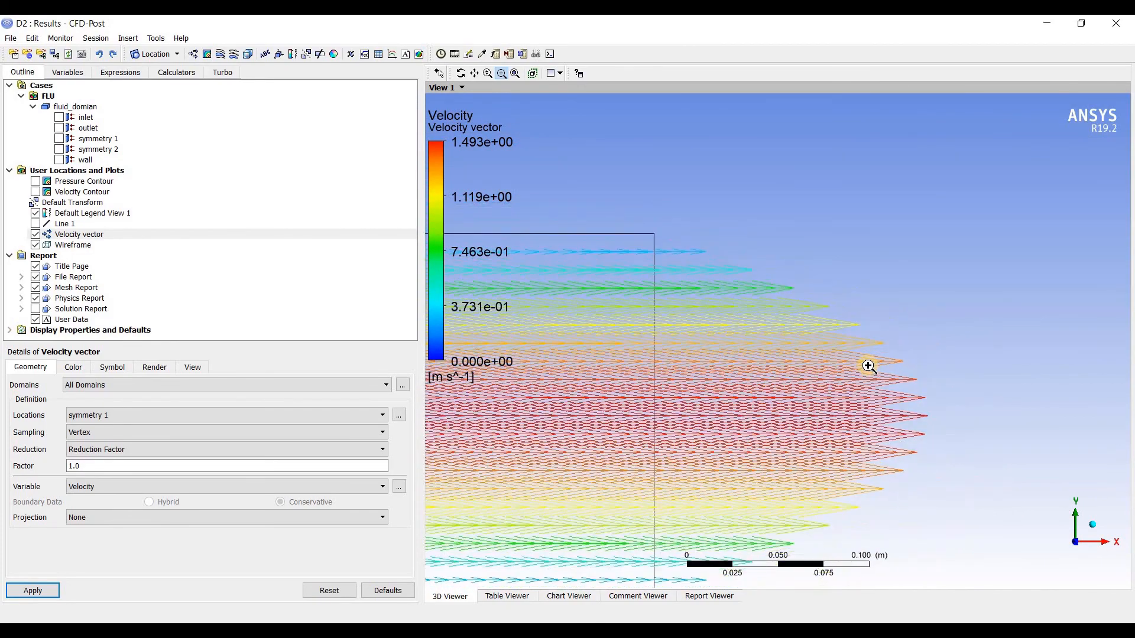
scroll(868, 367, down, 8)
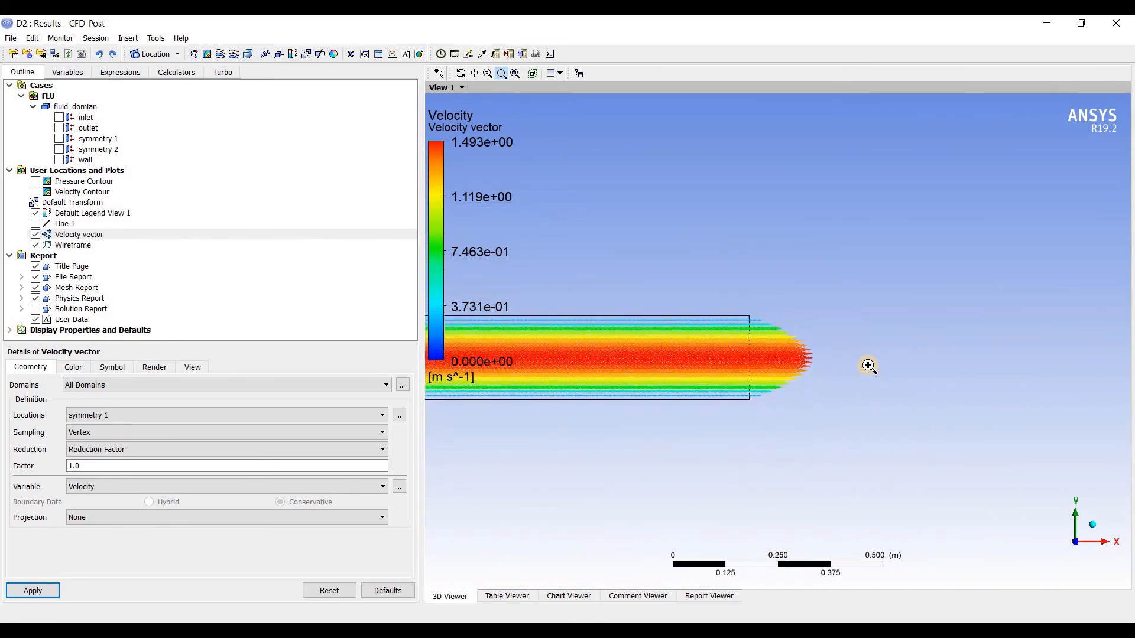
scroll(868, 366, down, 5)
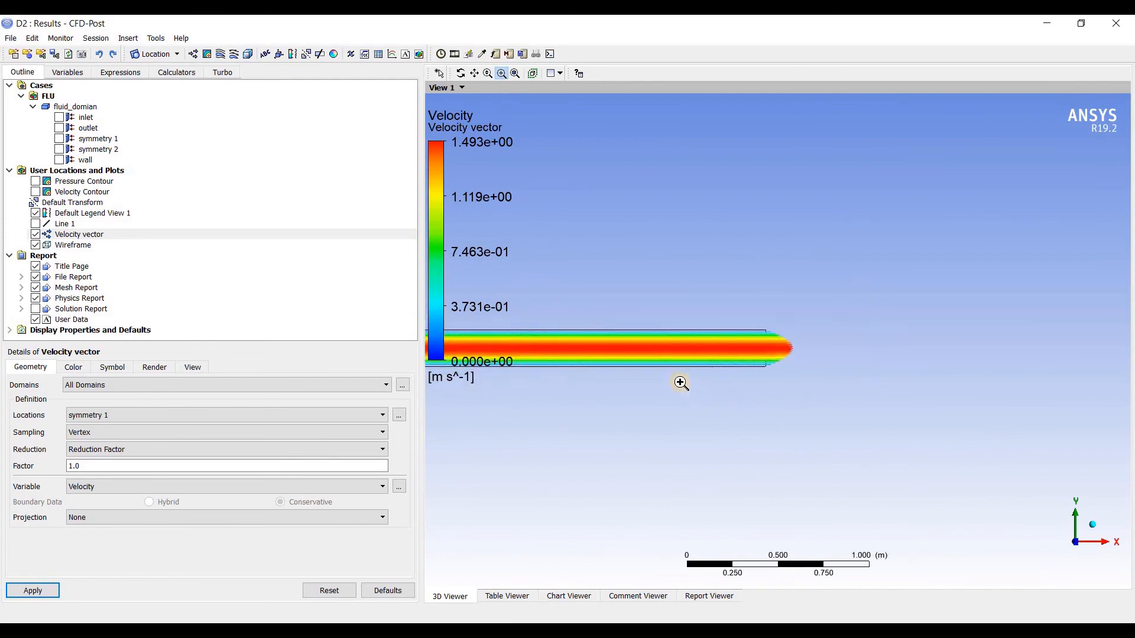
middle_drag(731, 409, 935, 413)
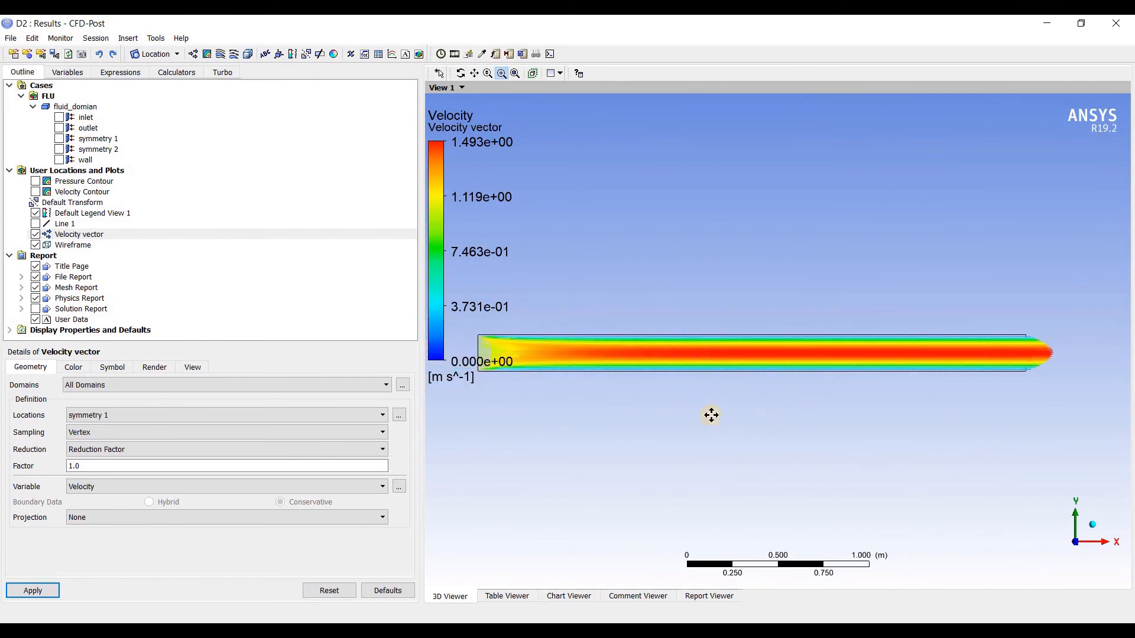
middle_drag(712, 415, 780, 416)
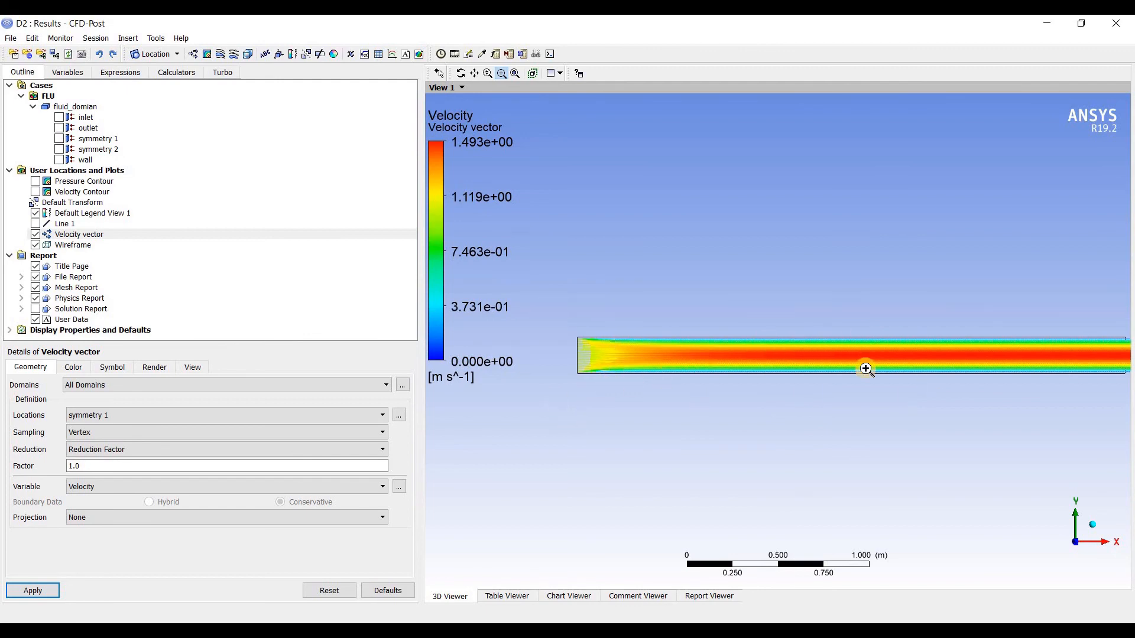
scroll(866, 370, down, 3)
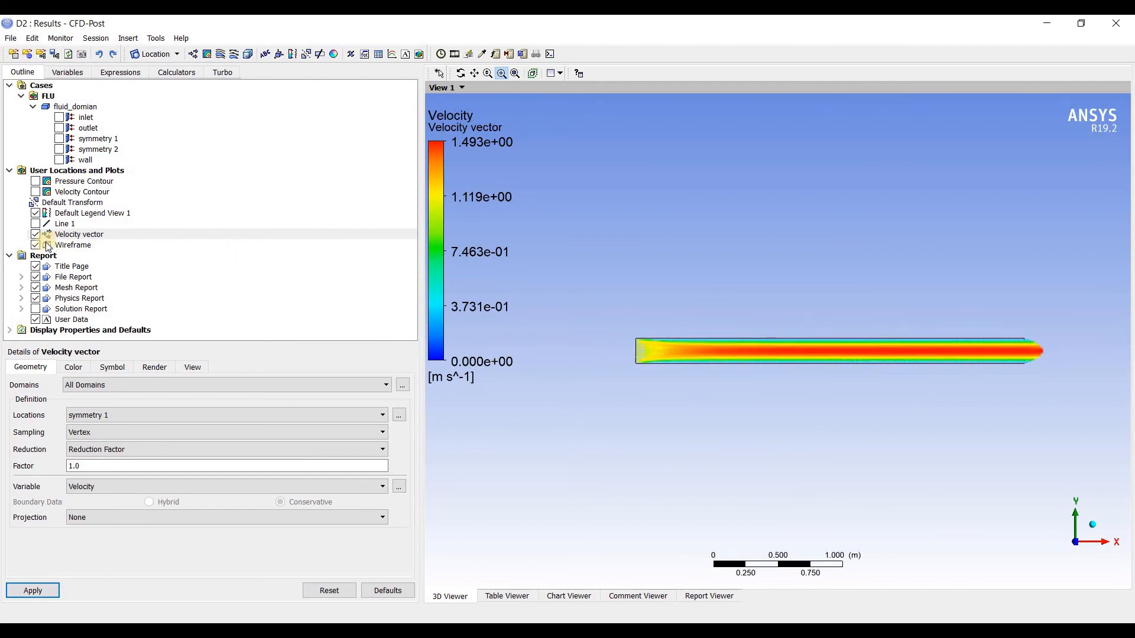